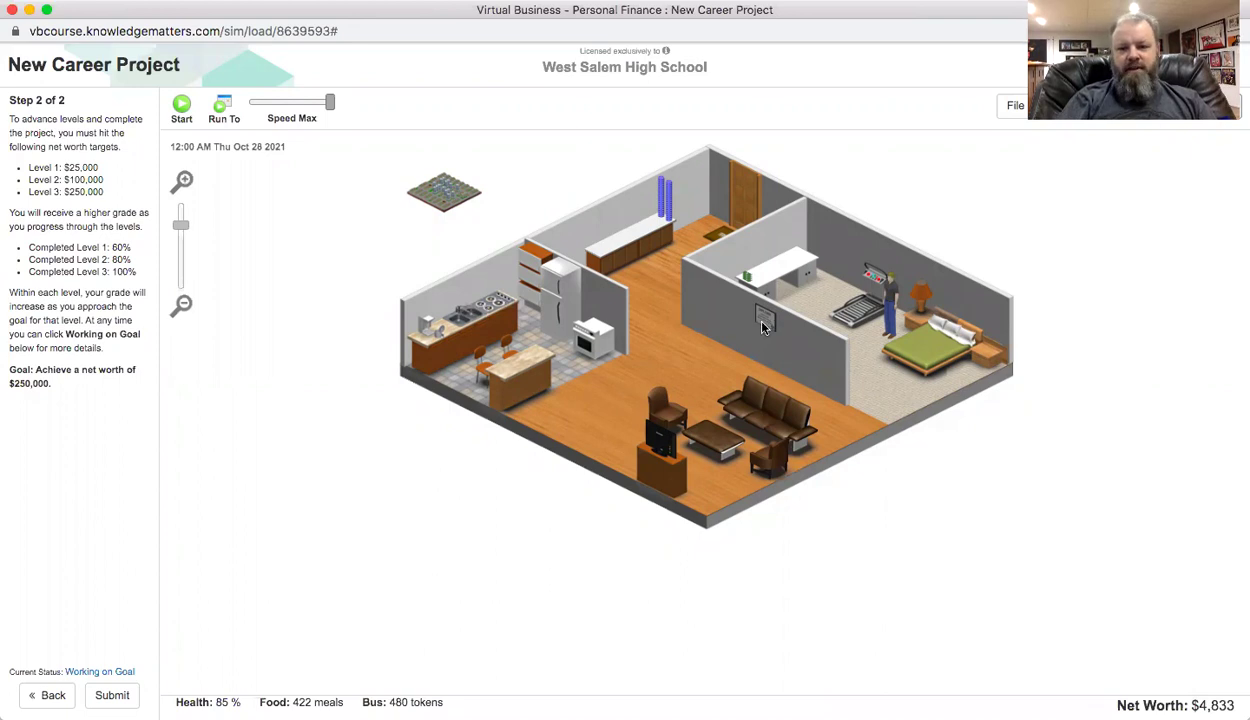
Review the health report from the personal reports list.
click(1170, 105)
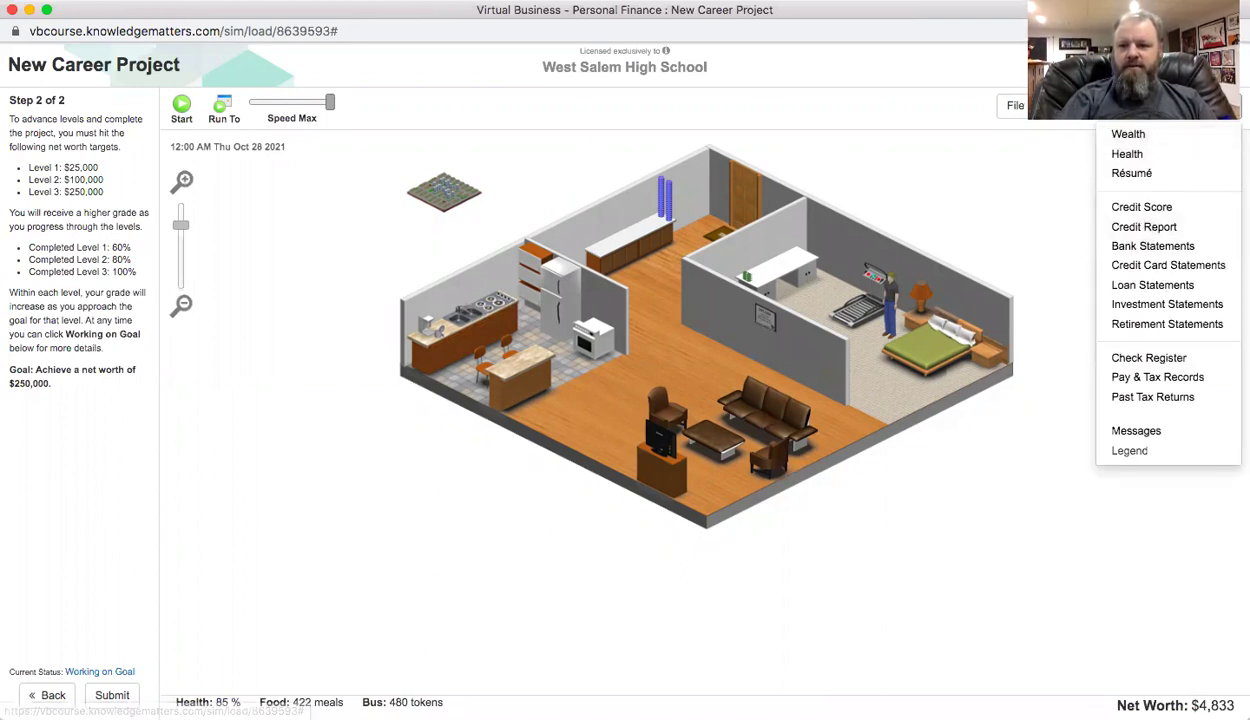
click(1062, 105)
click(1170, 105)
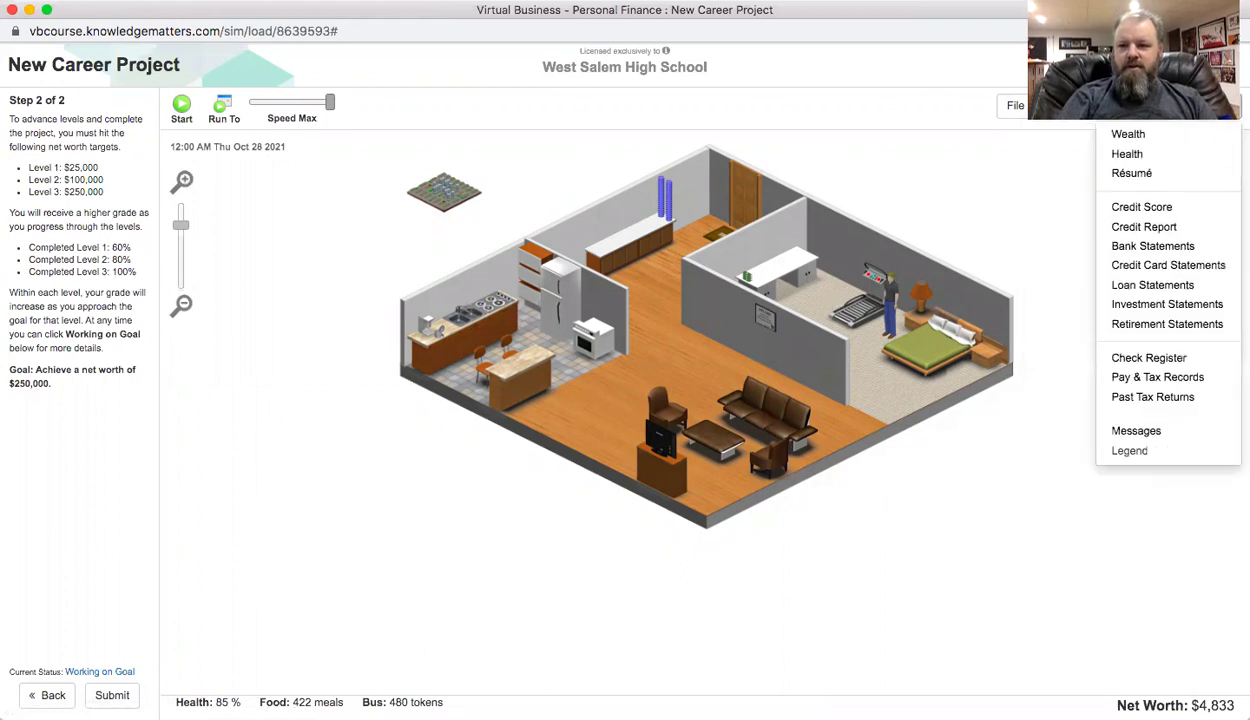
click(1128, 153)
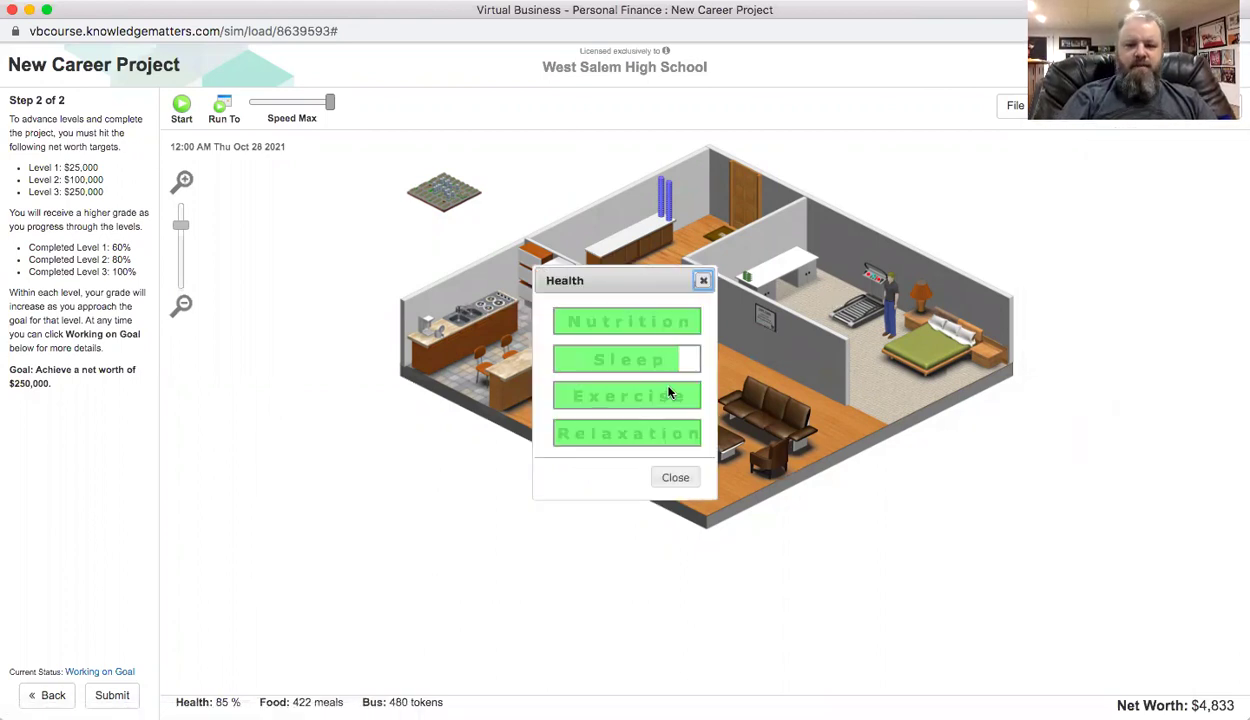
click(675, 476)
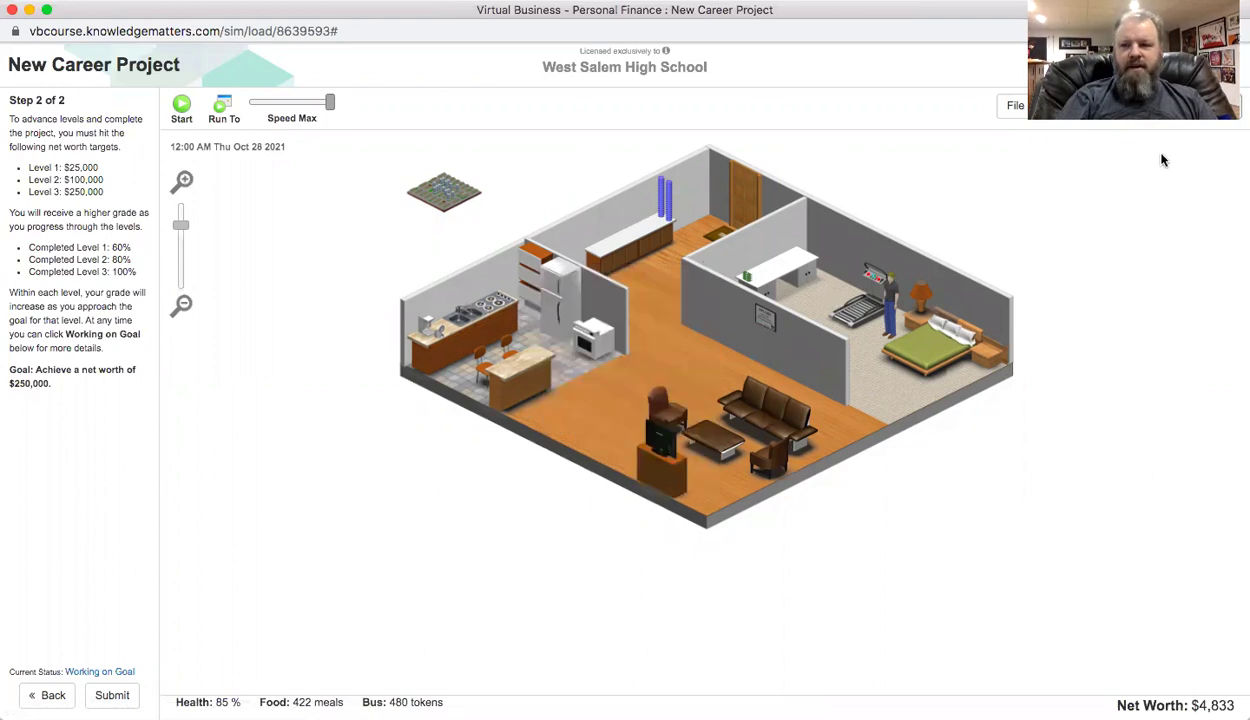
Check the personal balance sheet and the weekly schedule.
click(1170, 105)
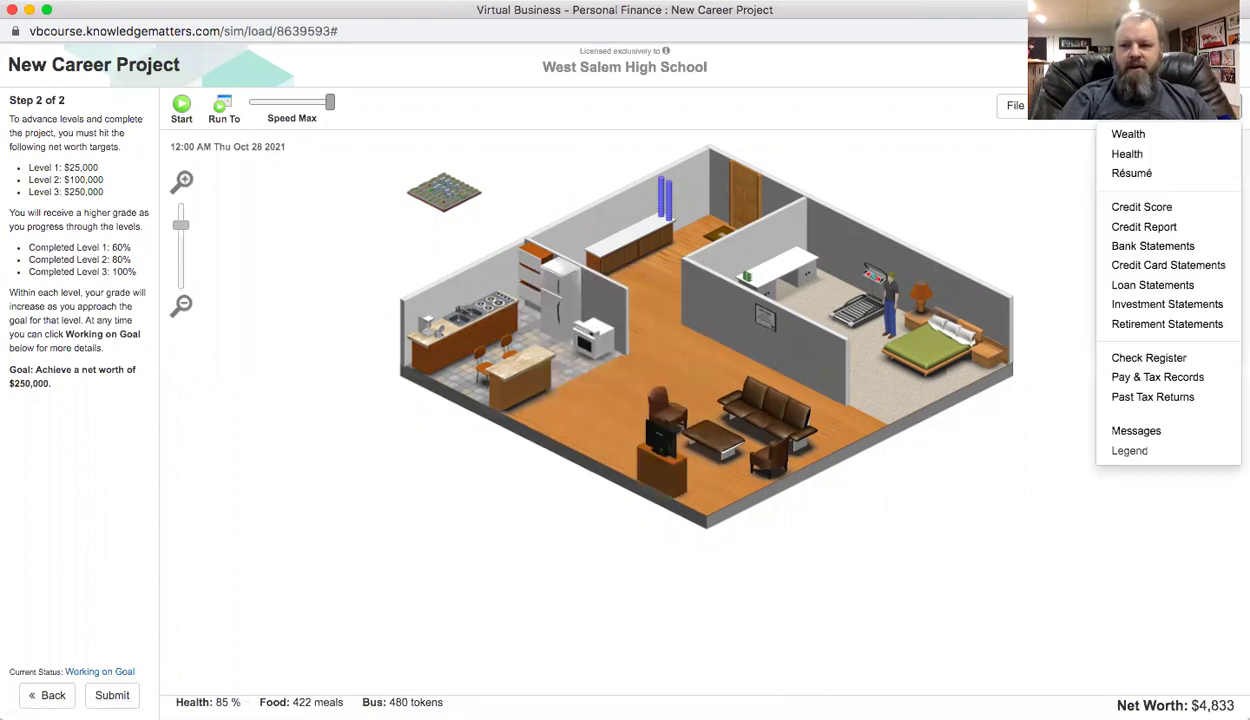
click(1140, 132)
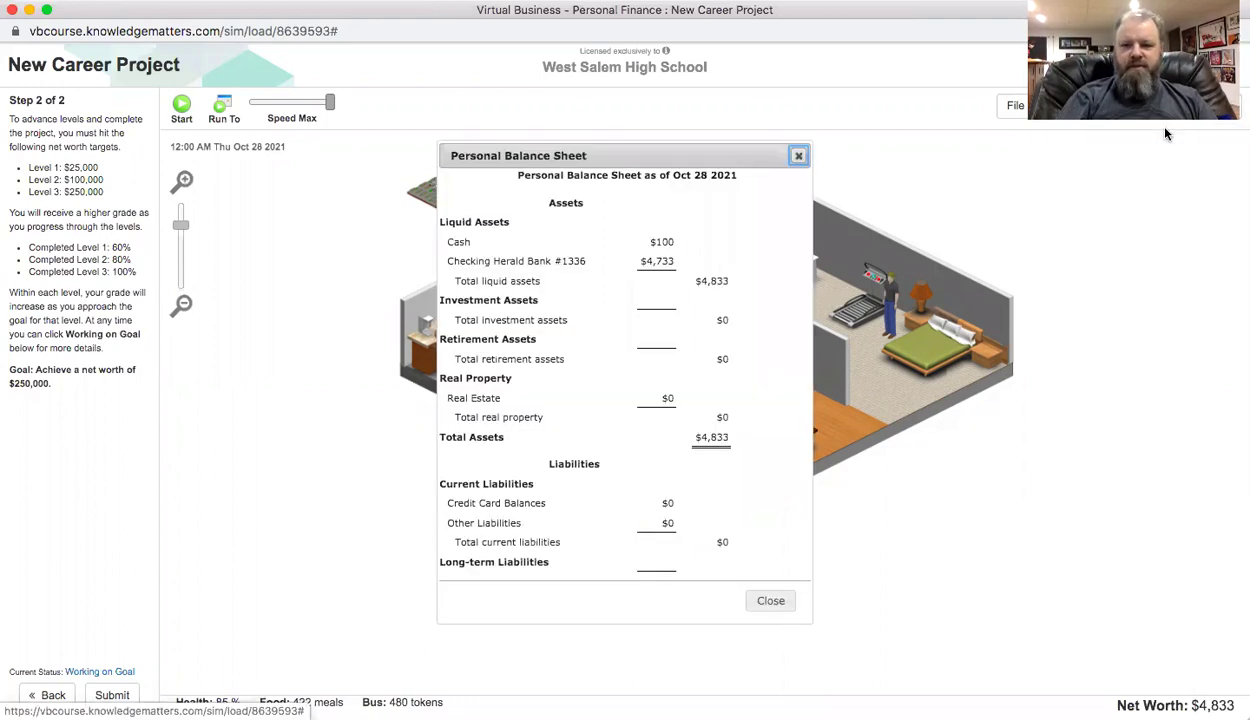
click(798, 156)
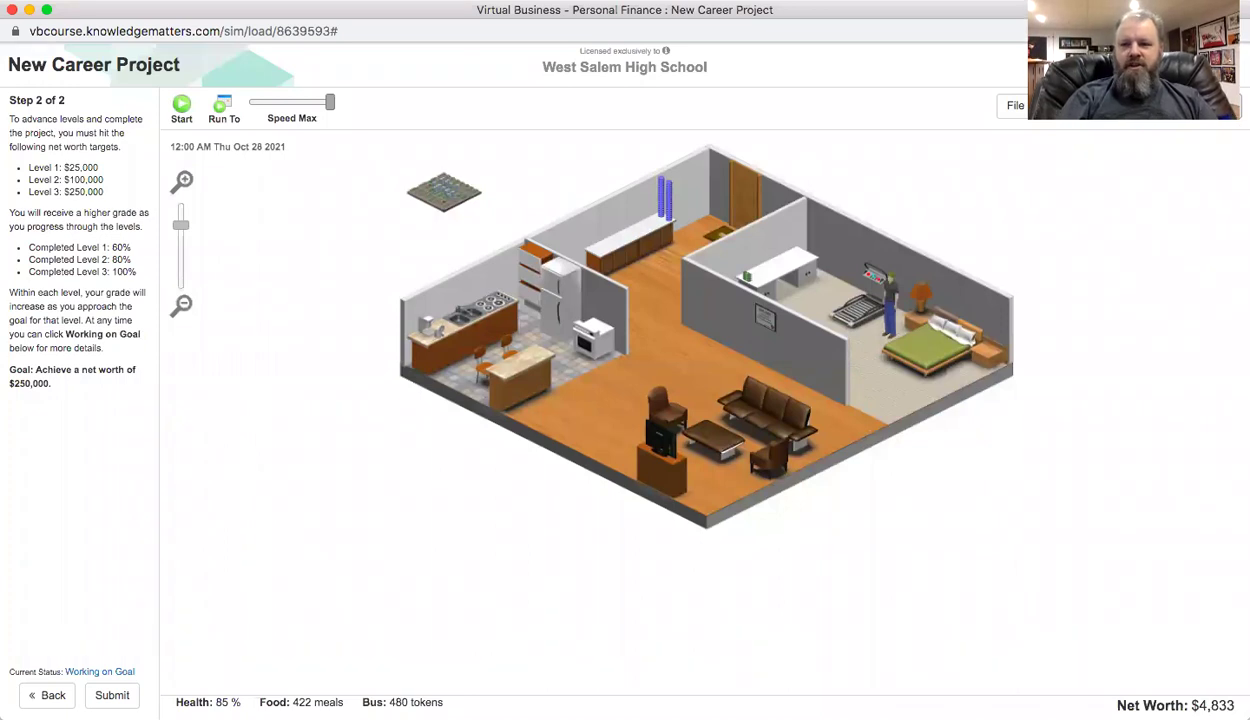
click(1170, 105)
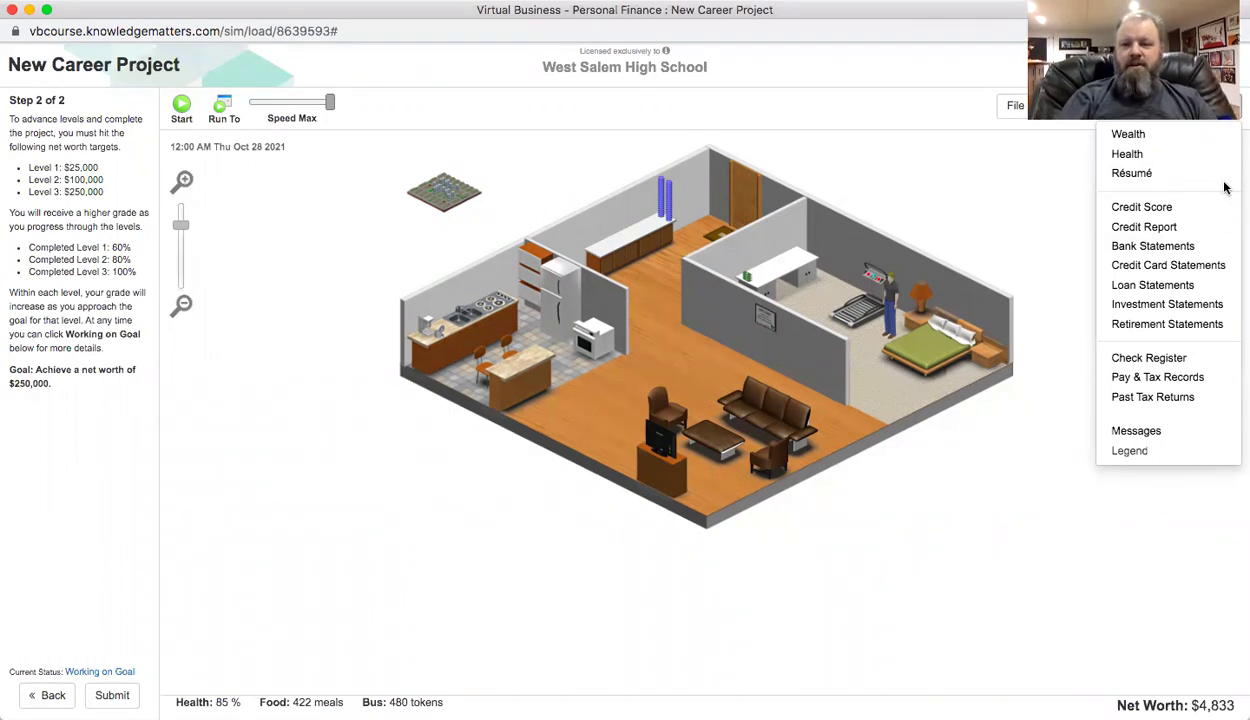
click(1085, 108)
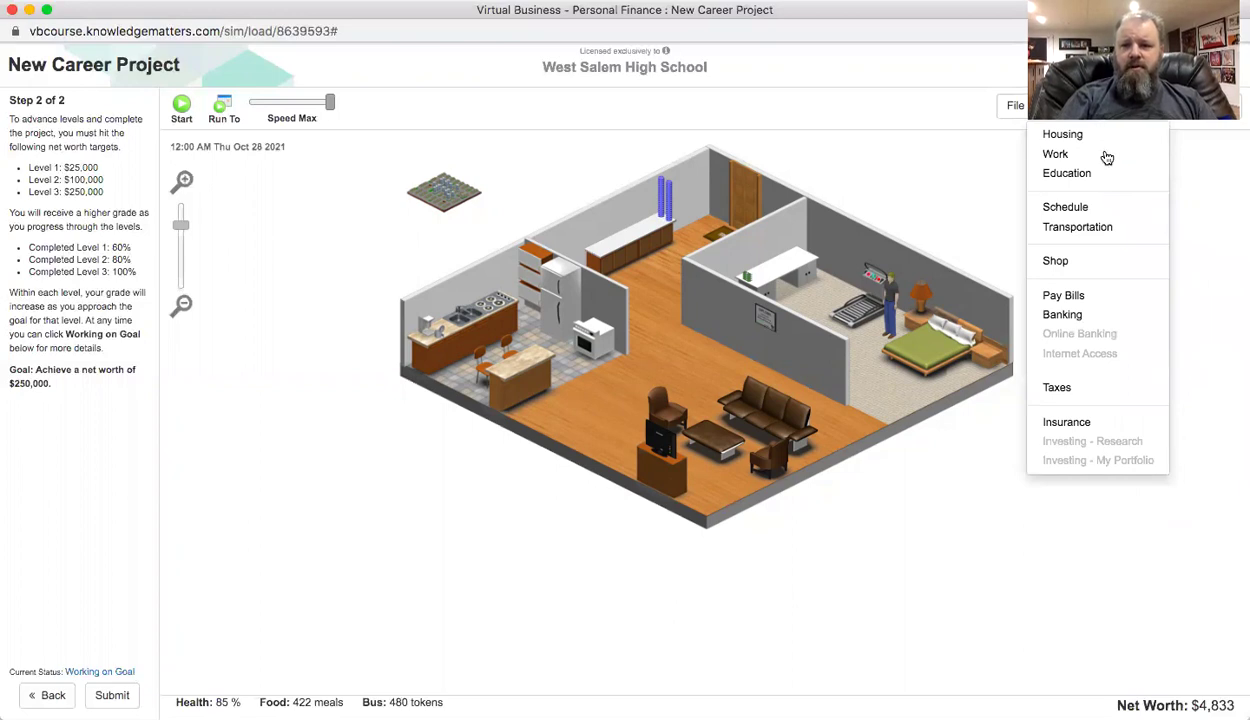
click(1077, 210)
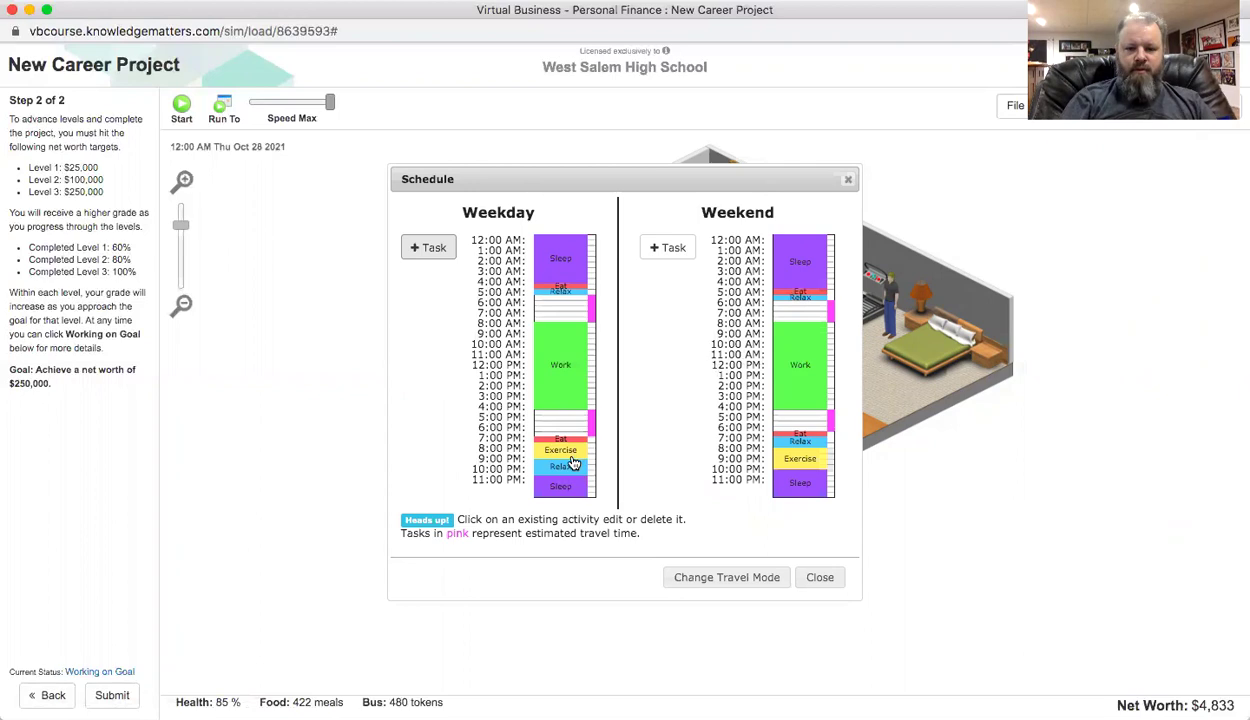
click(812, 569)
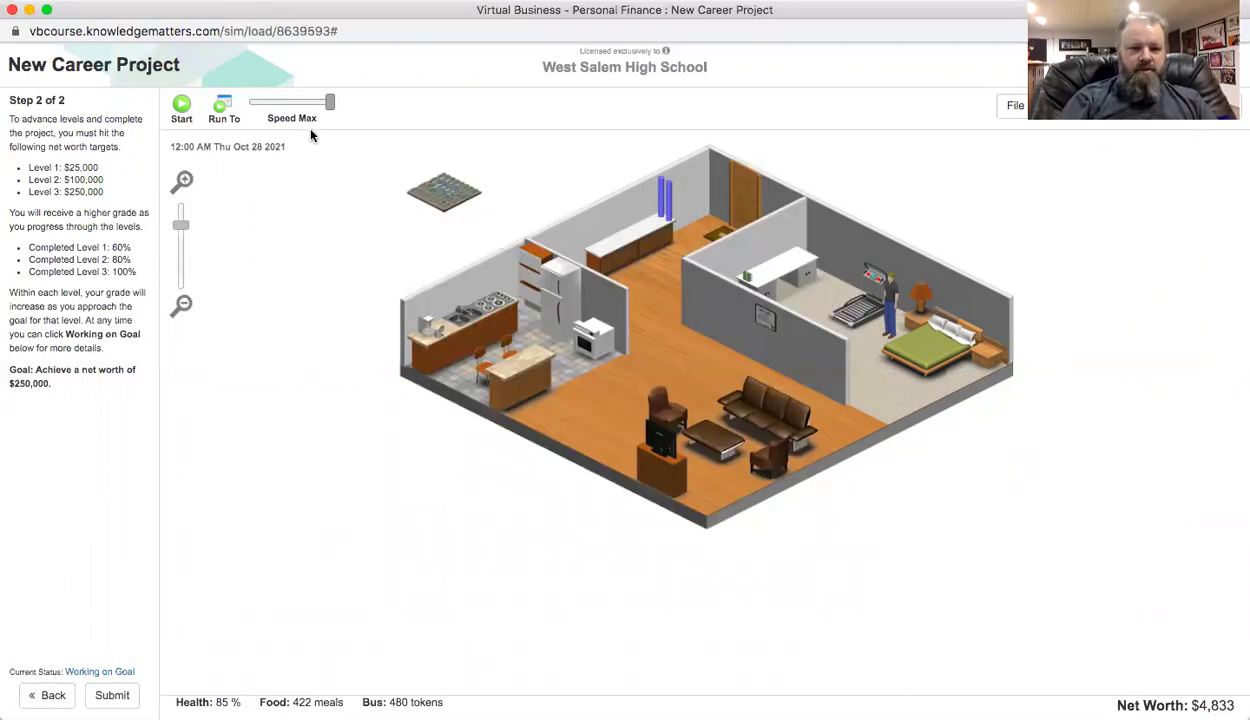
Run the simulation to November 28, 2021.
click(218, 106)
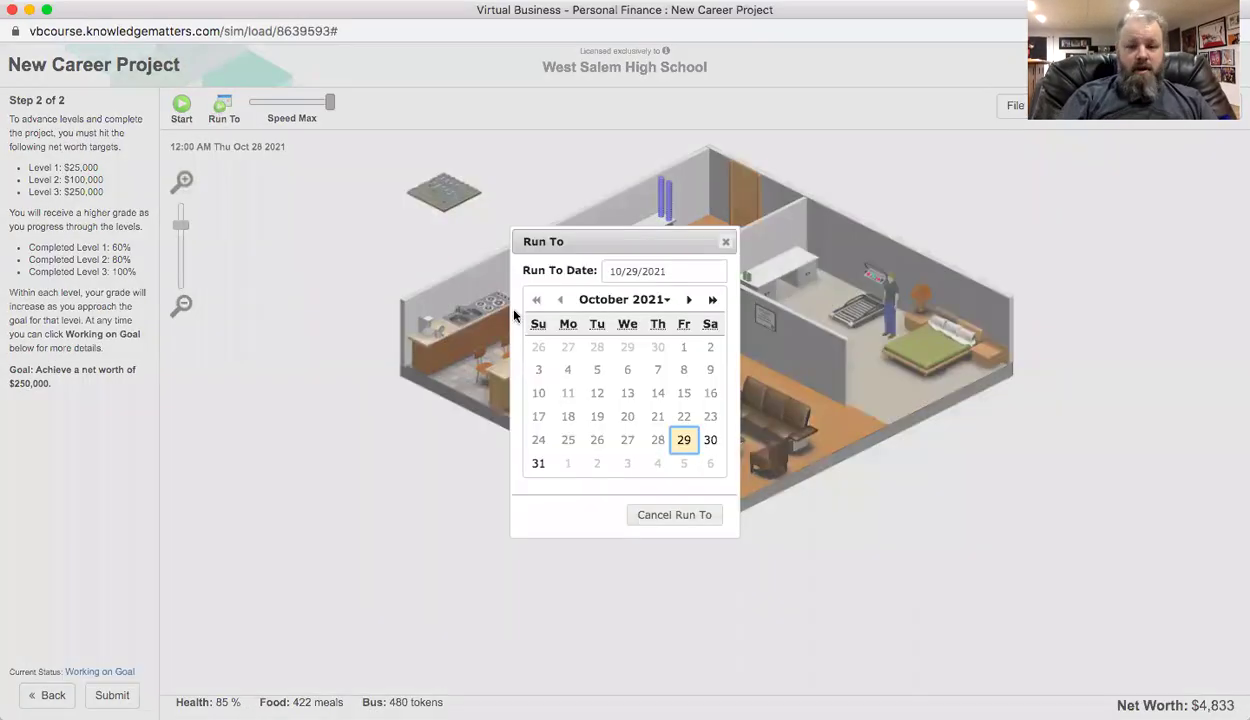
click(689, 299)
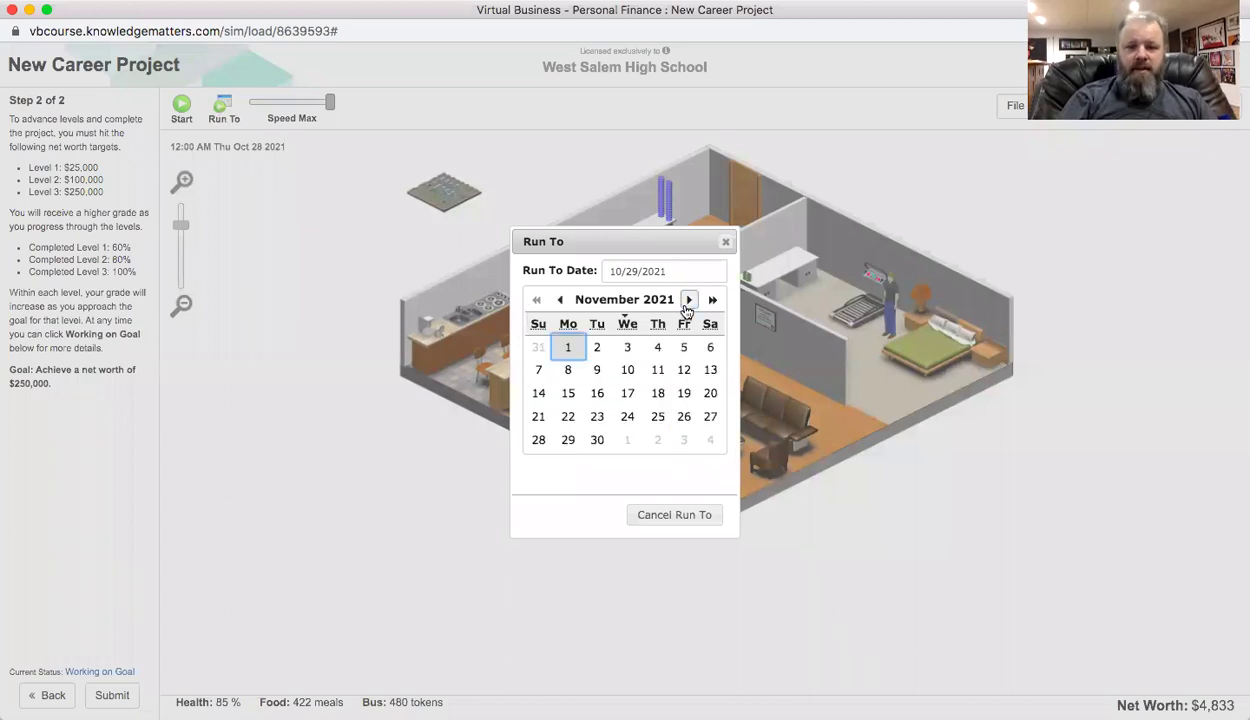
click(540, 441)
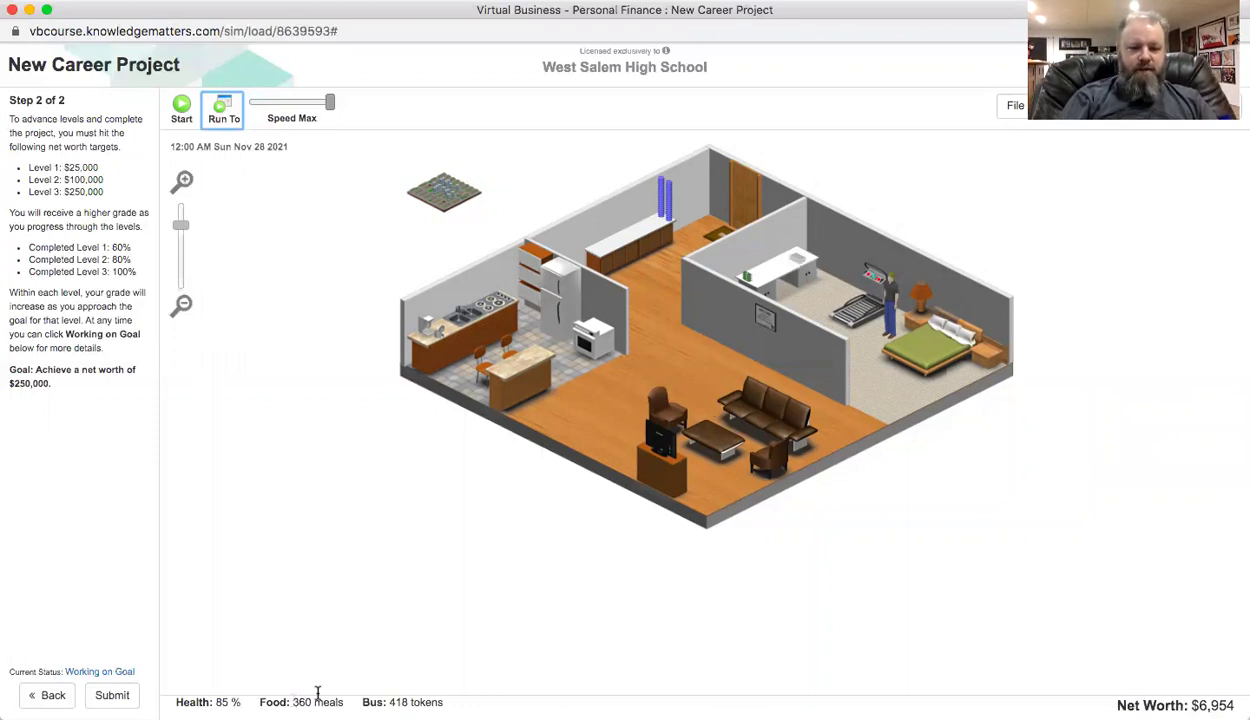
Pay the $500.00 City Property Management rent with the debit card.
click(797, 263)
click(733, 575)
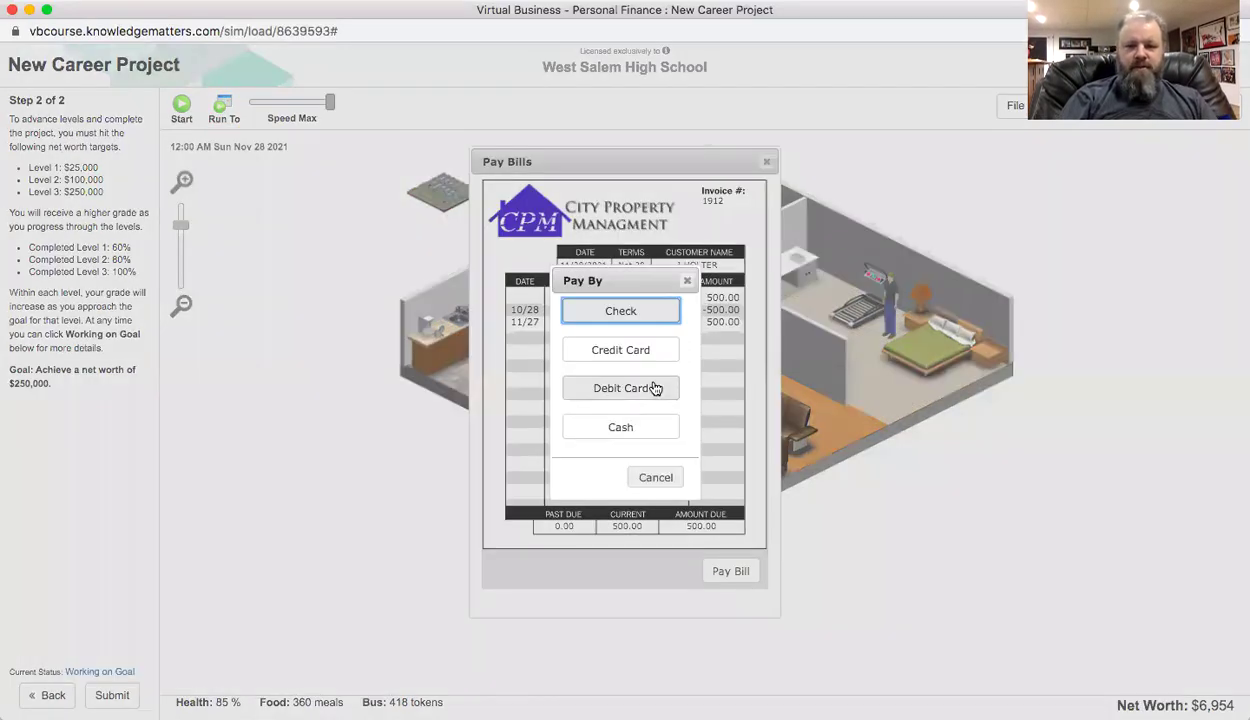
click(590, 387)
click(521, 374)
click(600, 455)
Pay the NRG Electric bill by debit card and discard the Herald Bank statement.
click(714, 567)
click(647, 396)
click(551, 378)
click(603, 455)
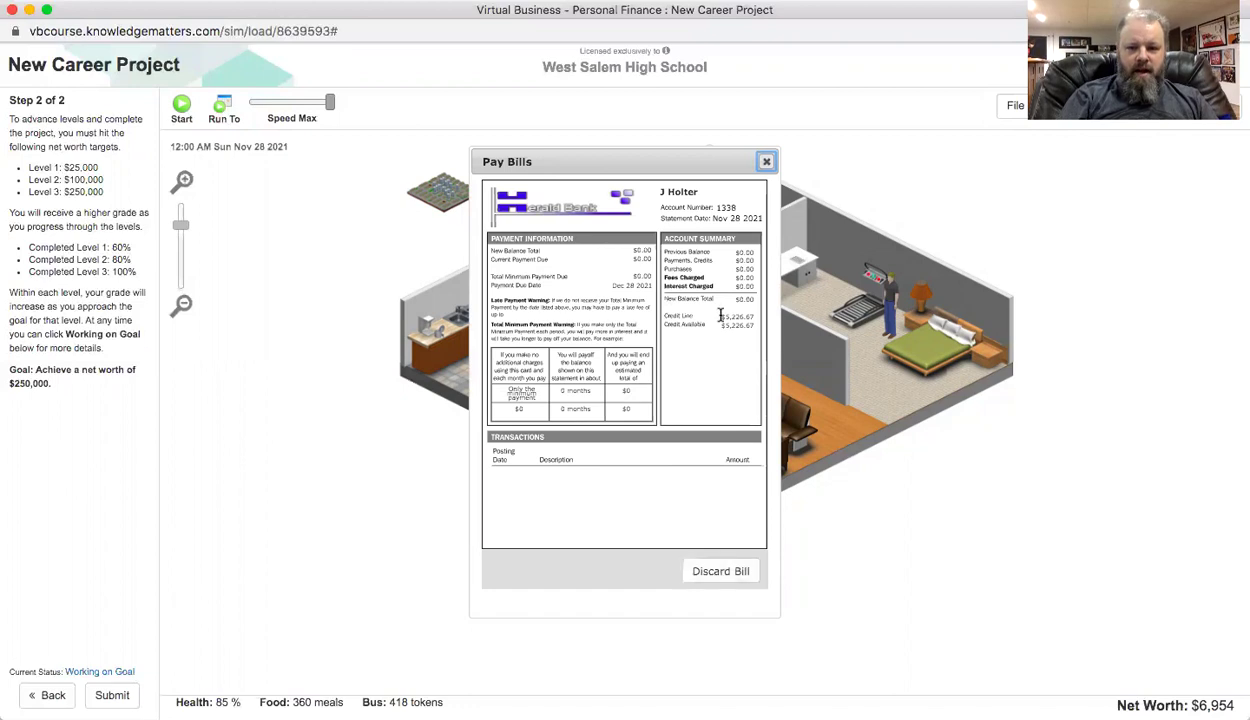
click(712, 573)
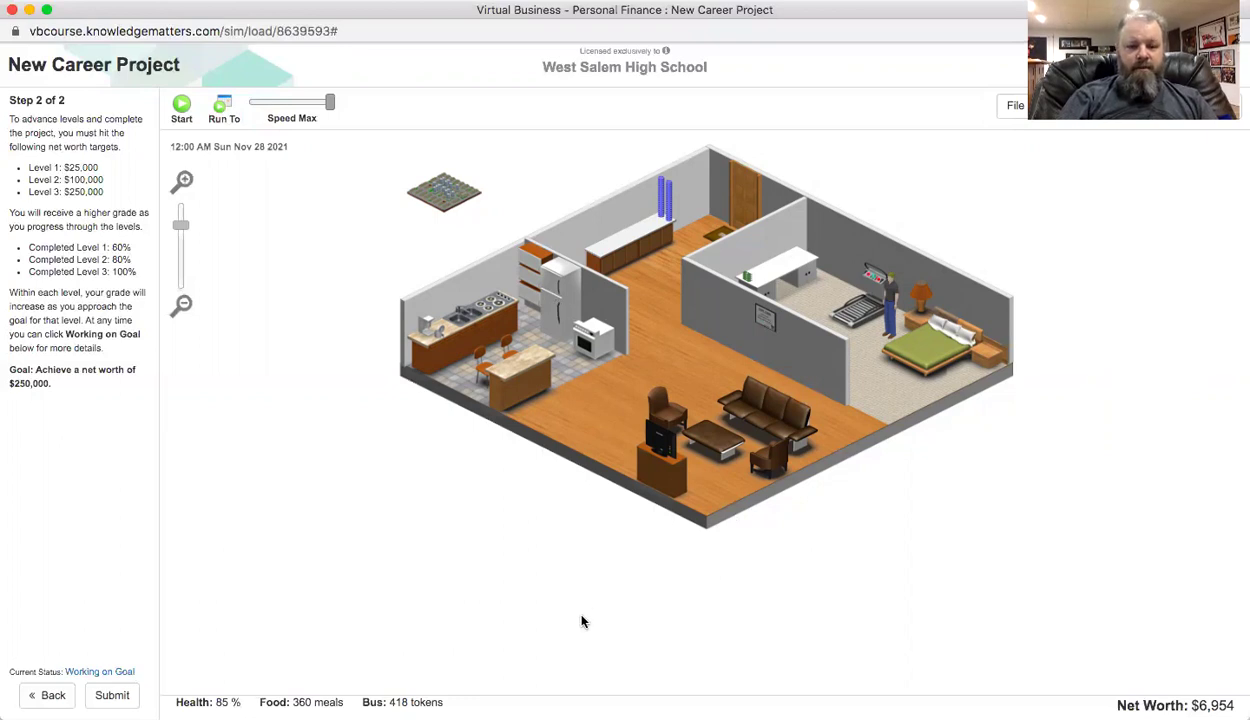
Advance to December 28, 2021 and pay the $500.00 rent by debit card.
click(224, 113)
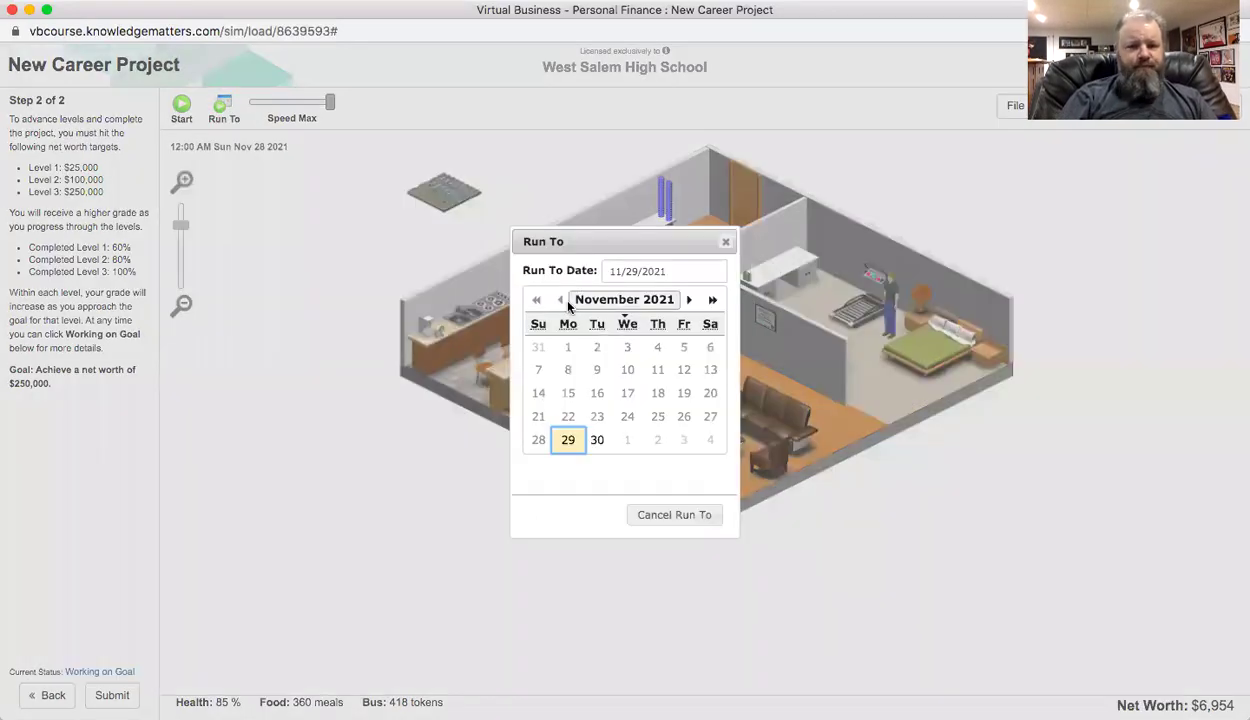
click(690, 300)
click(570, 442)
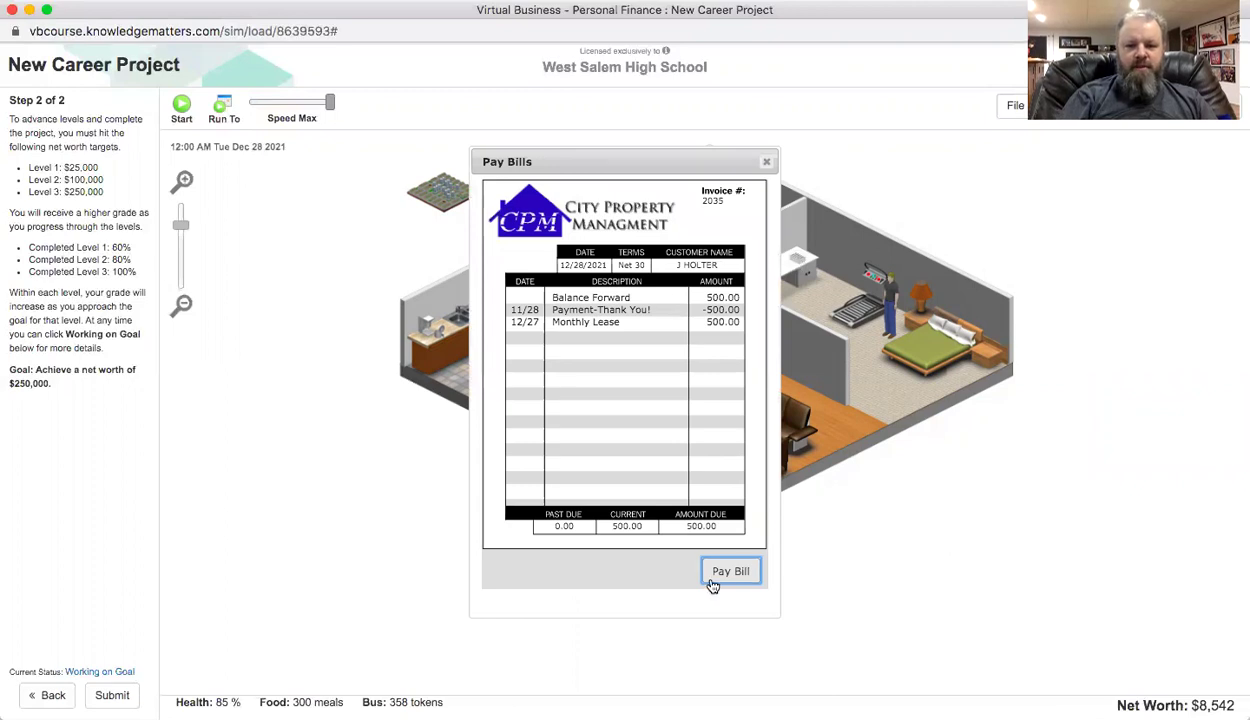
click(725, 573)
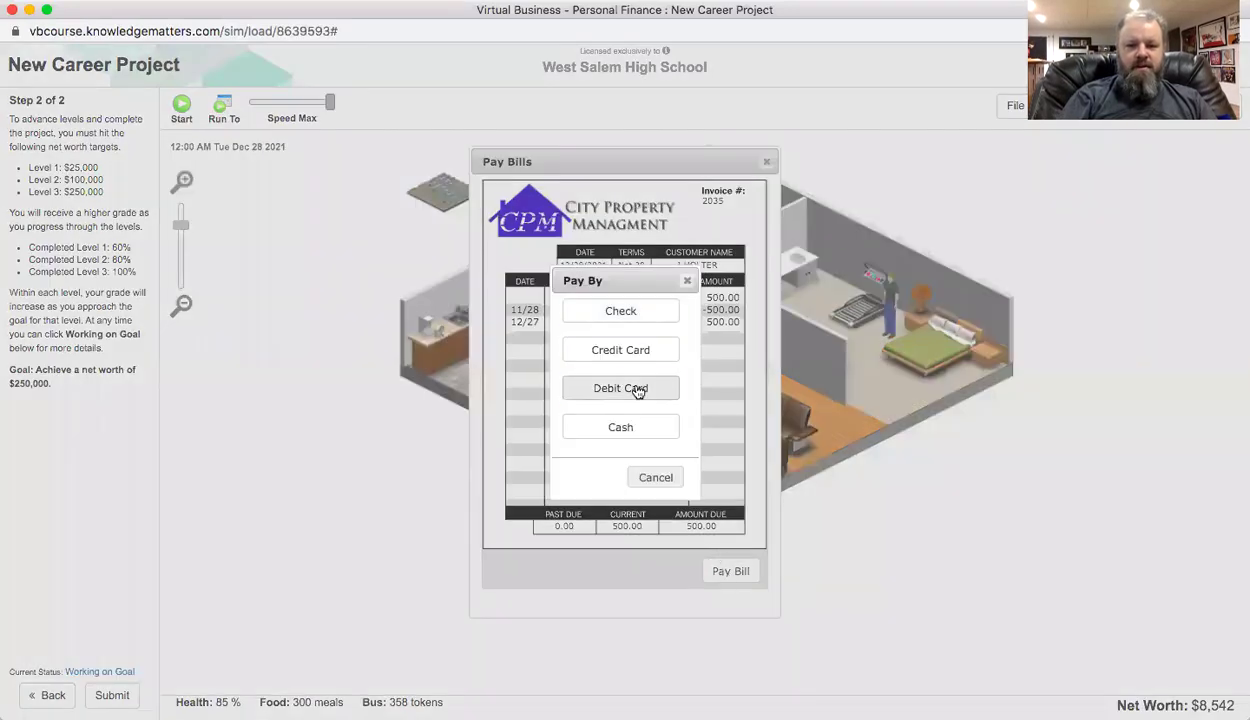
click(636, 389)
click(538, 352)
click(603, 457)
Pay the $47.50 NRG Electric bill by debit card and discard the remaining bill.
click(720, 572)
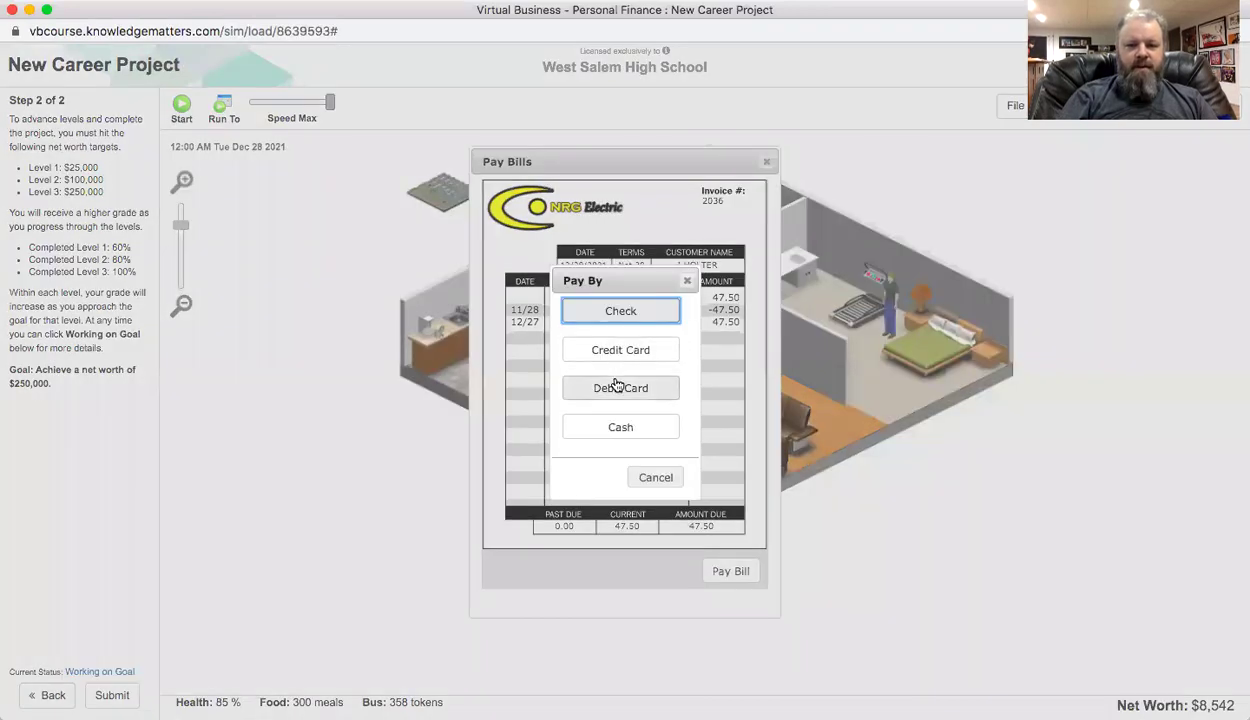
click(620, 388)
click(513, 348)
click(598, 456)
click(727, 571)
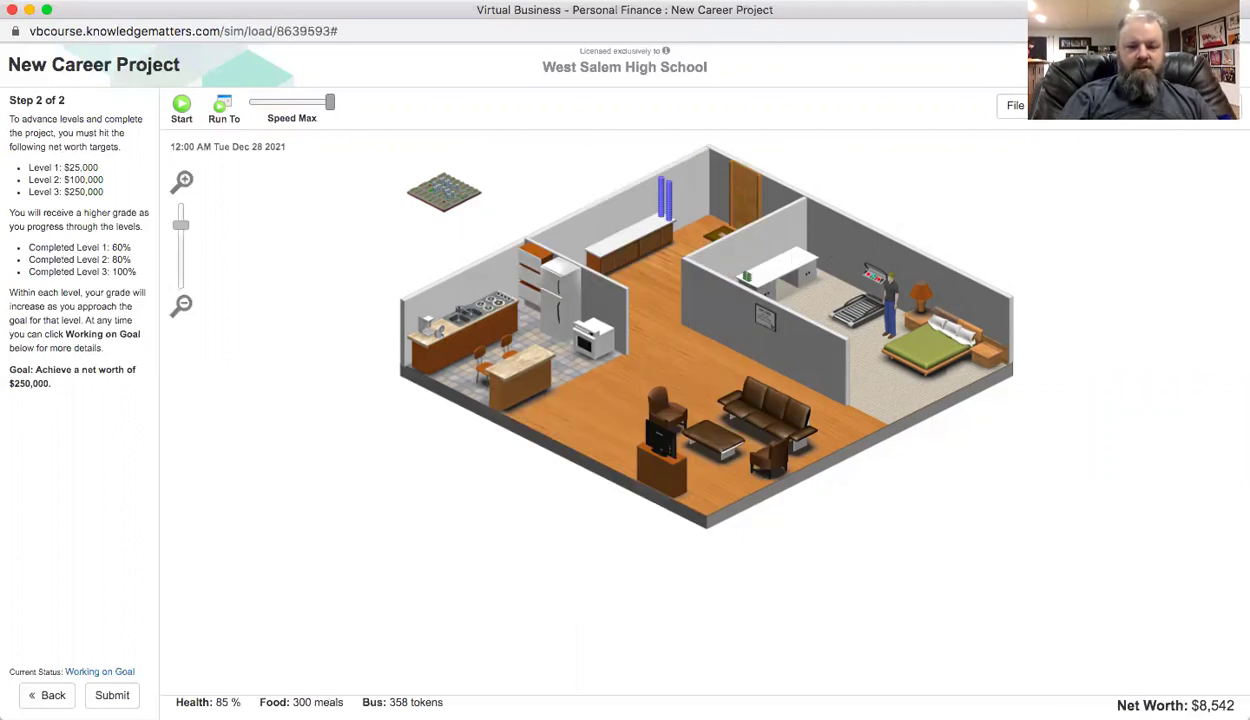
Run the simulation to January 1, 2022 and acknowledge the inflation notice.
click(222, 110)
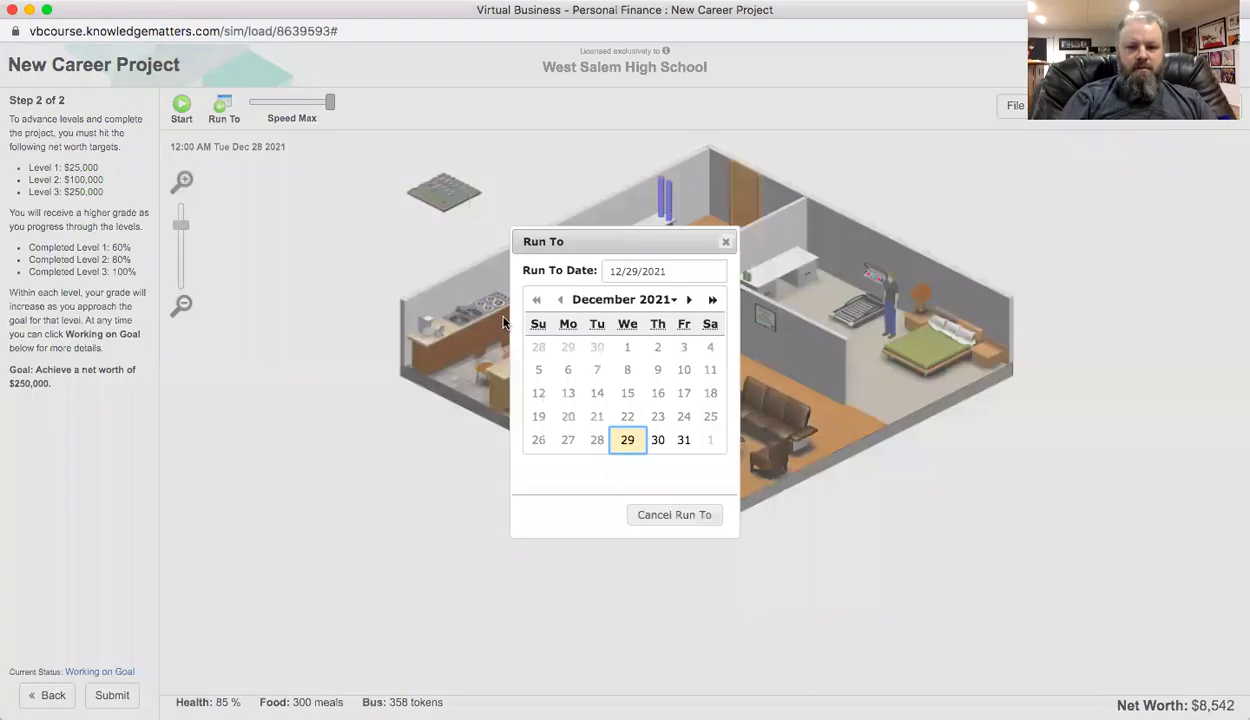
click(690, 300)
click(665, 442)
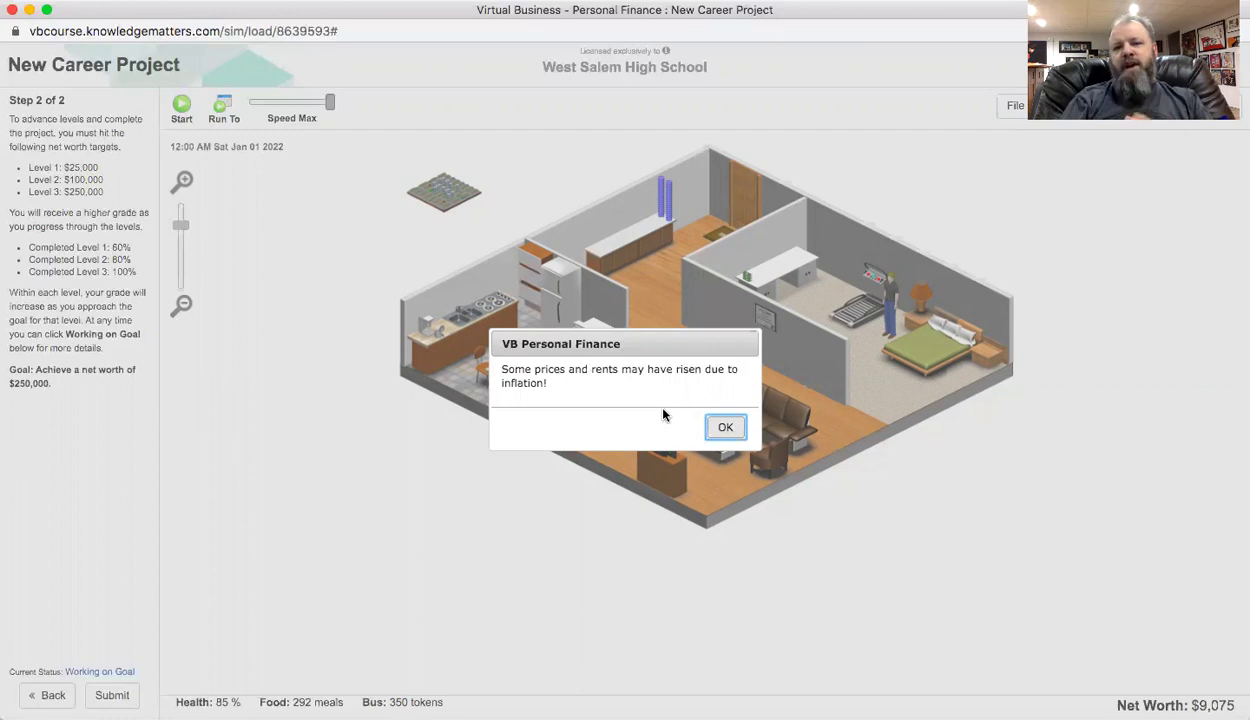
click(727, 428)
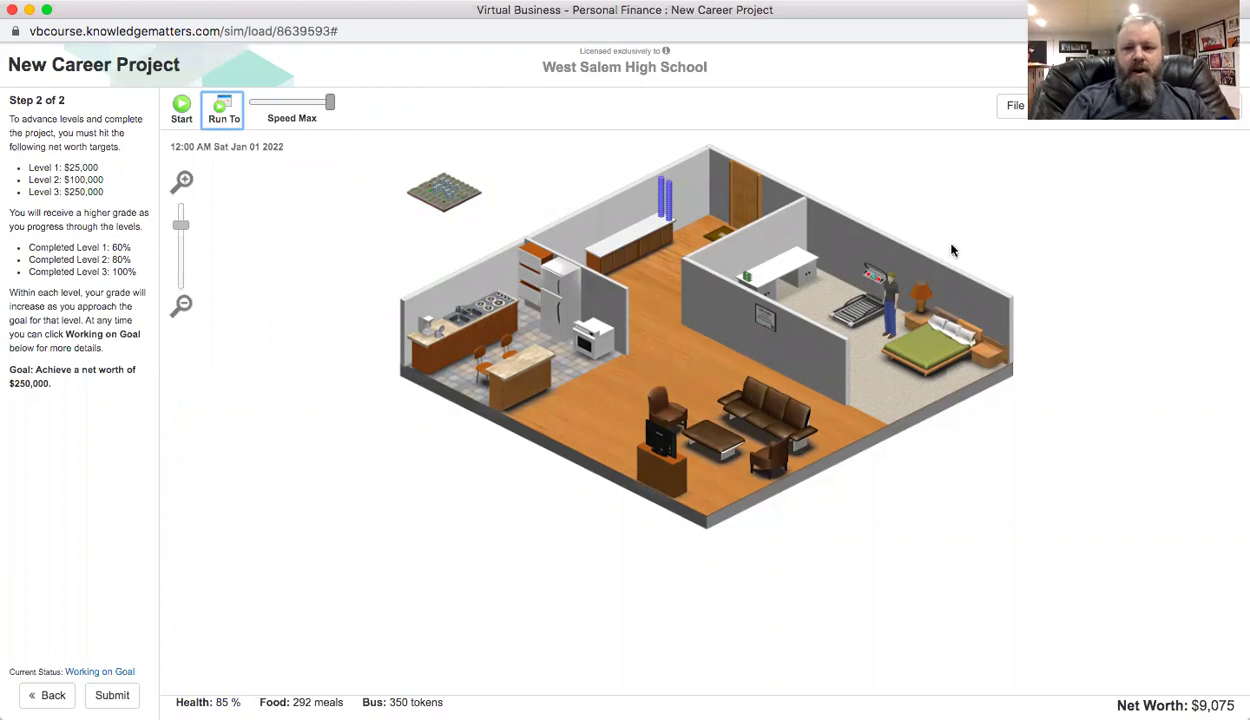
Show the 2021 W-2s in Pay & Tax Records and check the 1099 tab.
click(1205, 105)
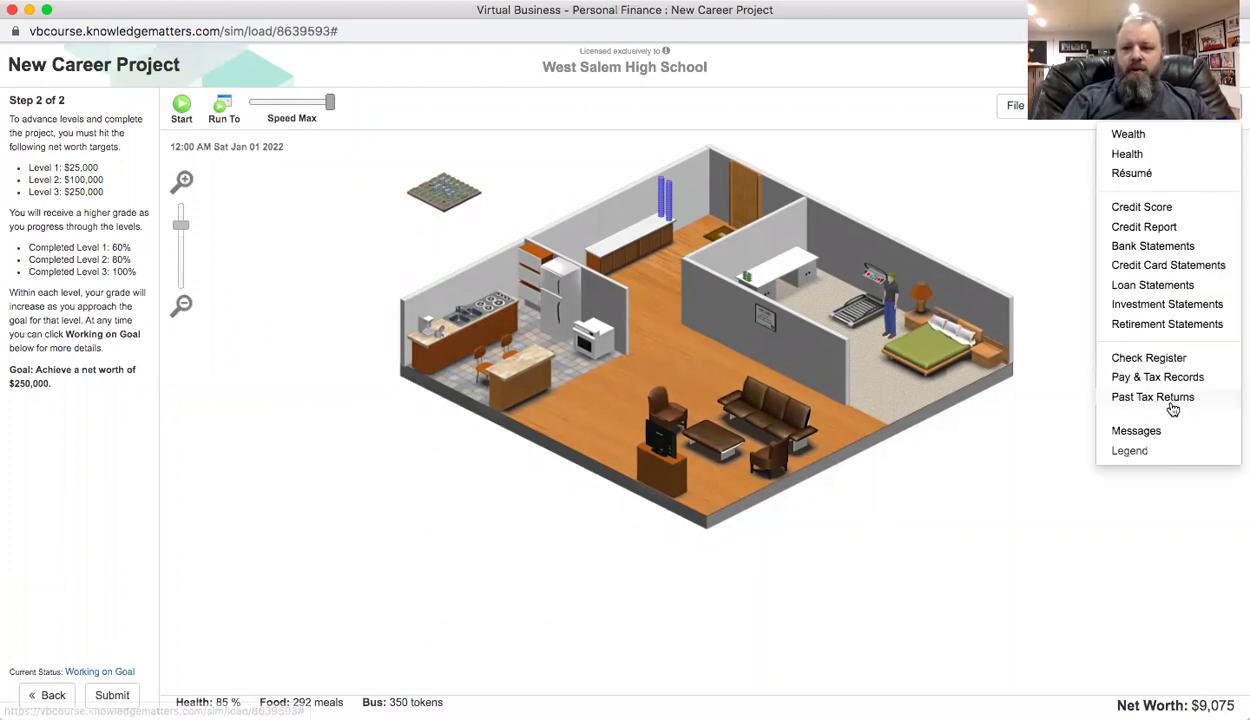
click(1185, 377)
click(526, 199)
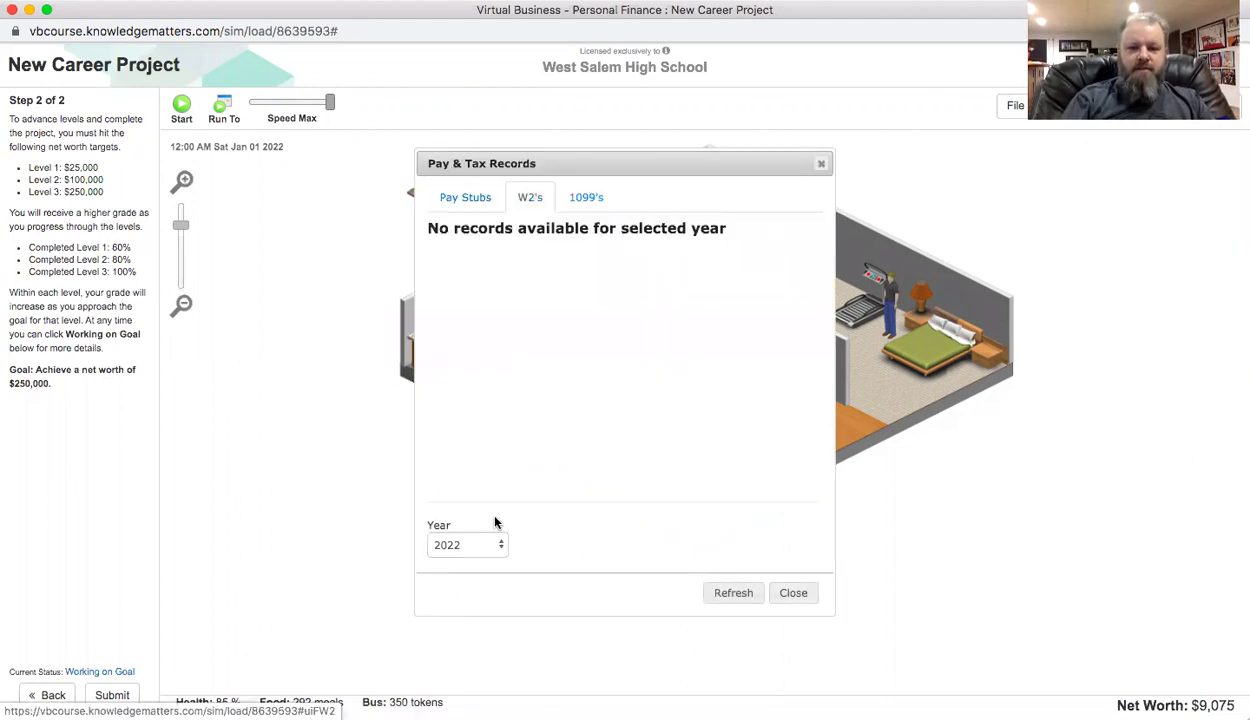
click(495, 547)
click(489, 560)
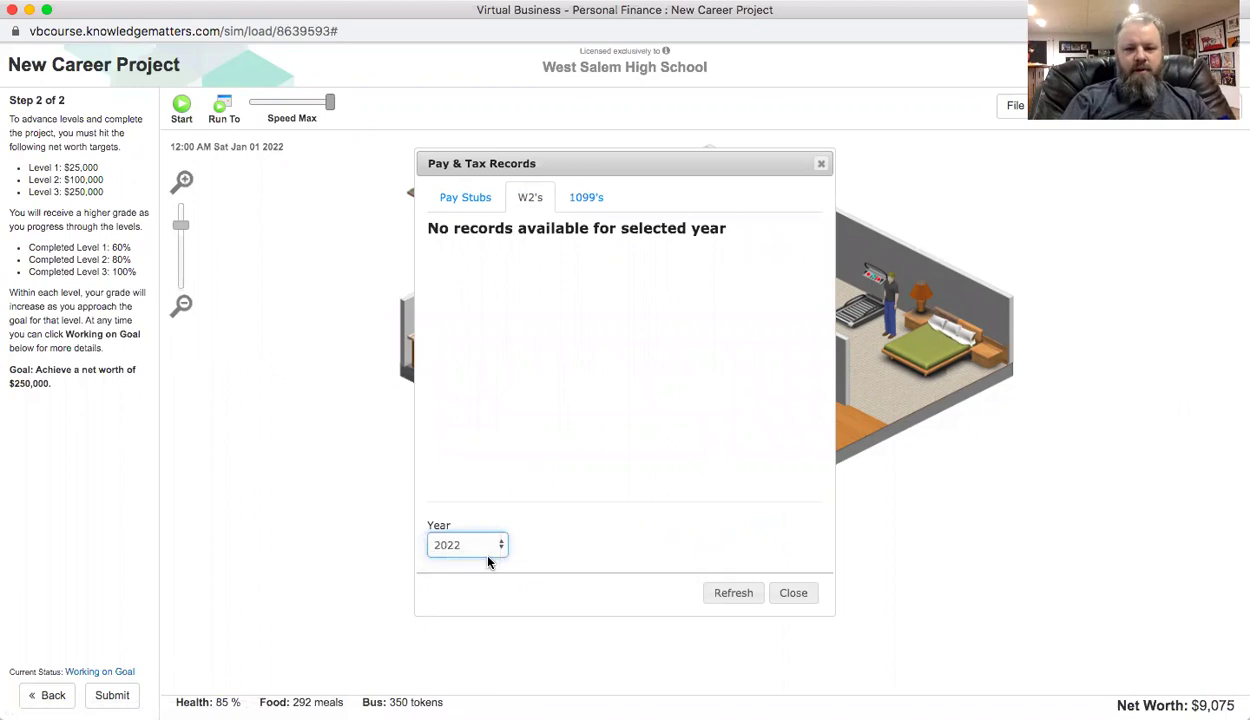
scroll(643, 308, left, 2)
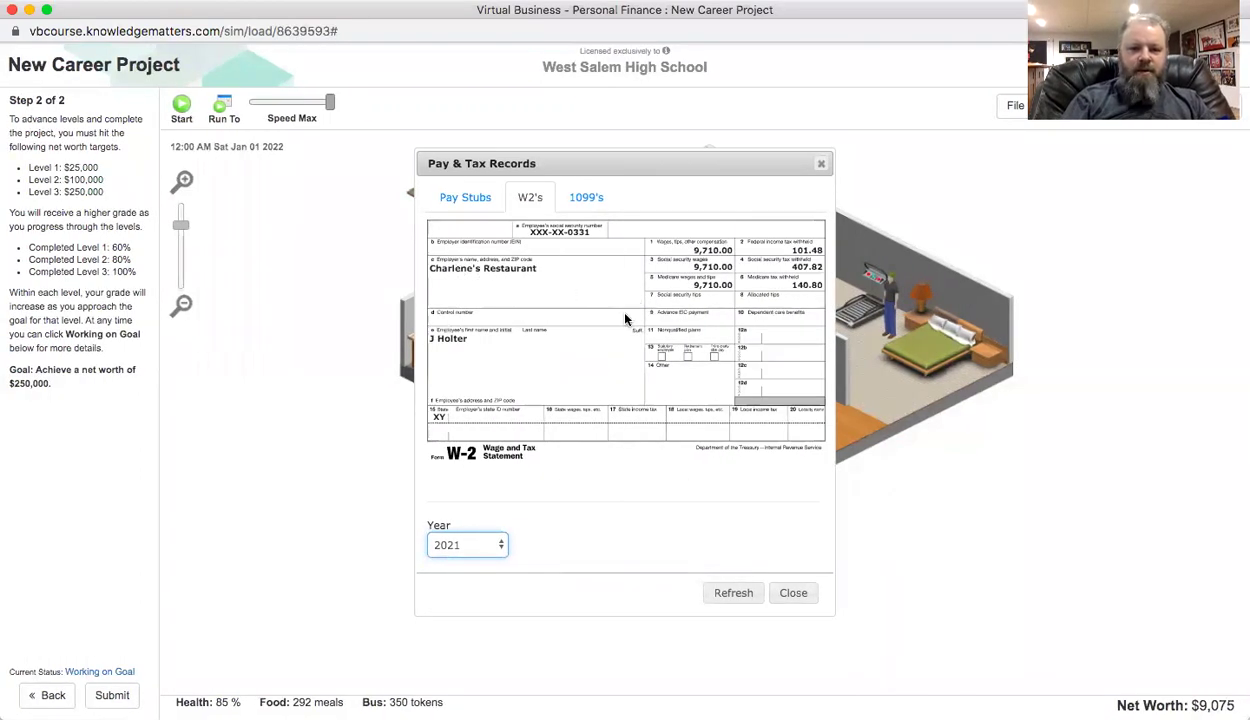
scroll(609, 305, right, 2)
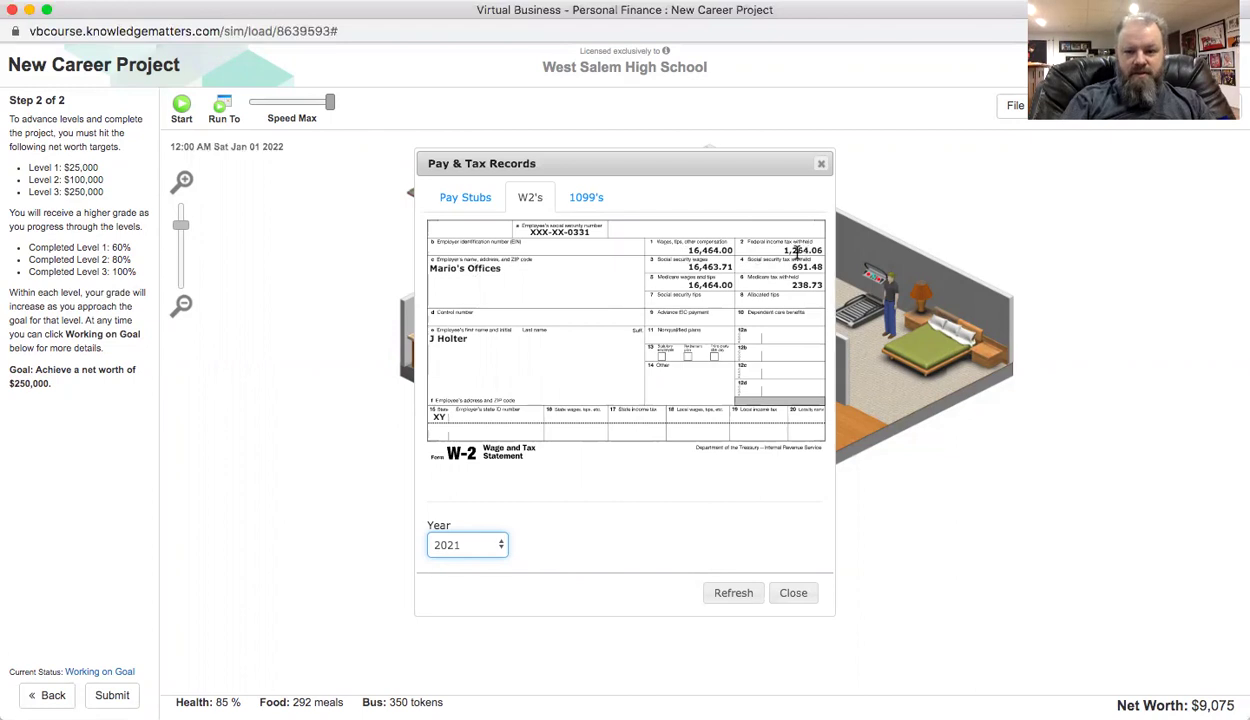
scroll(618, 291, left, 2)
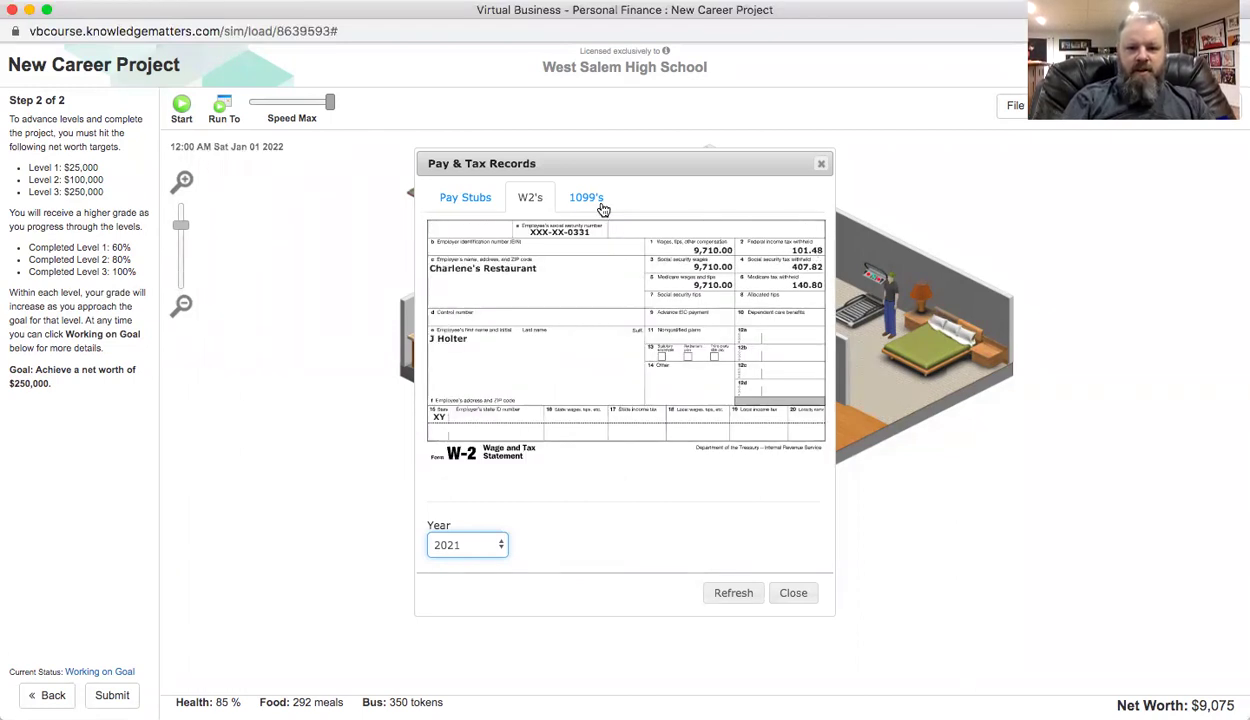
click(588, 203)
click(529, 199)
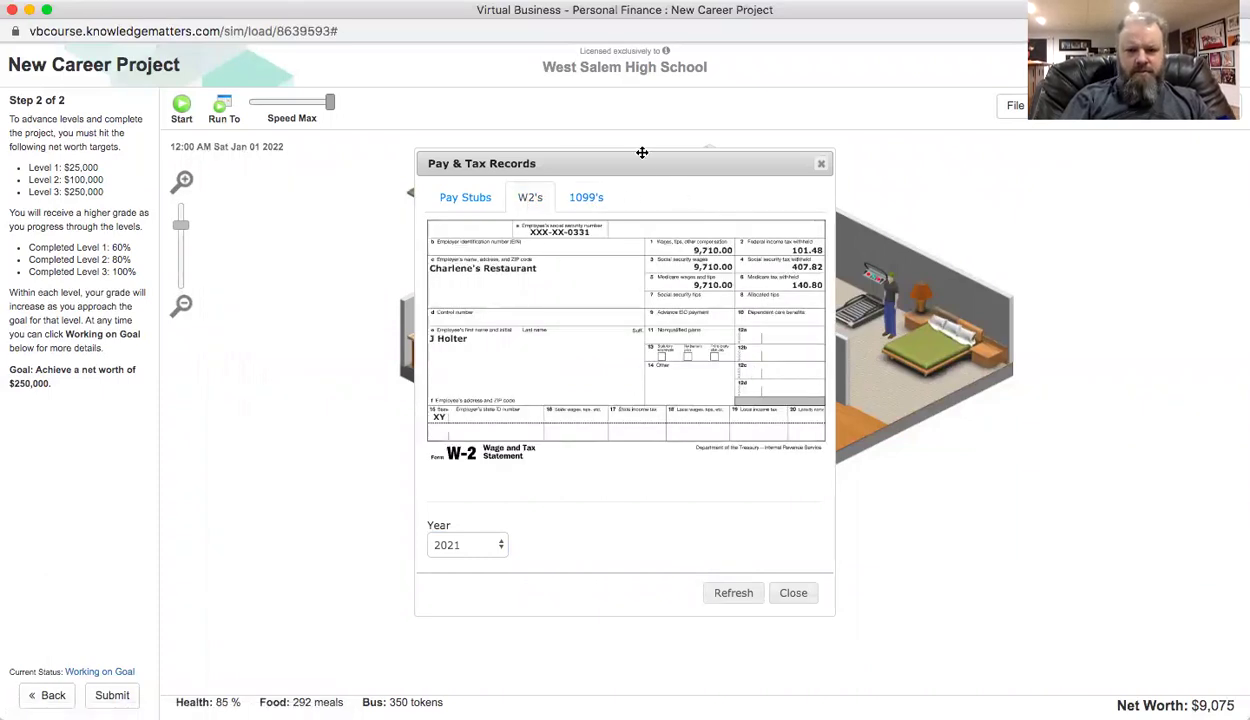
Move the records window aside, then reopen and close Pay & Tax Records.
drag(639, 170, 385, 195)
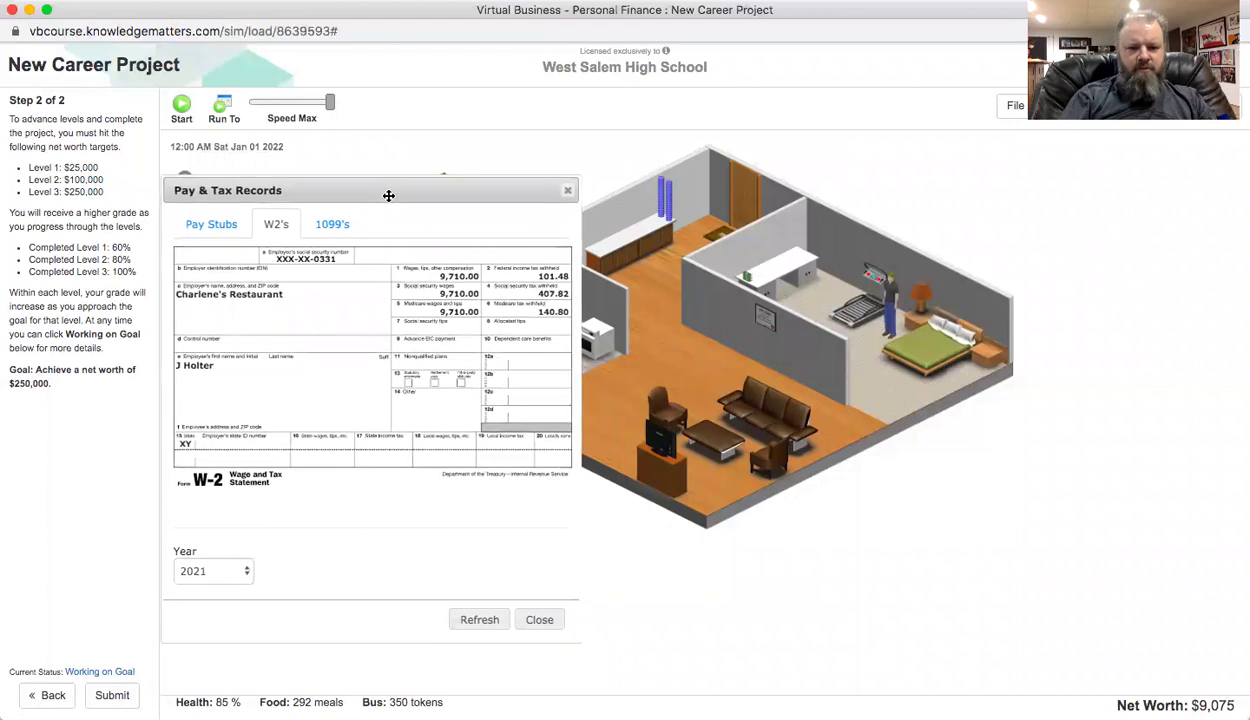
drag(388, 193, 418, 179)
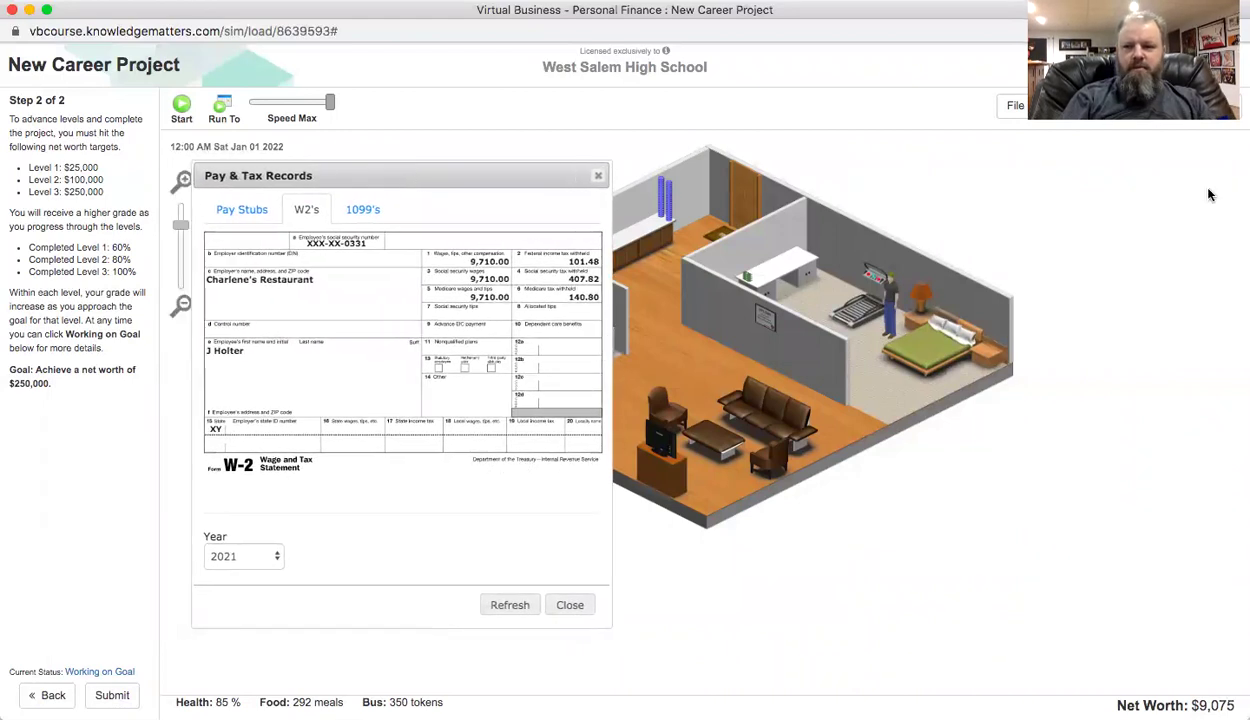
click(1205, 105)
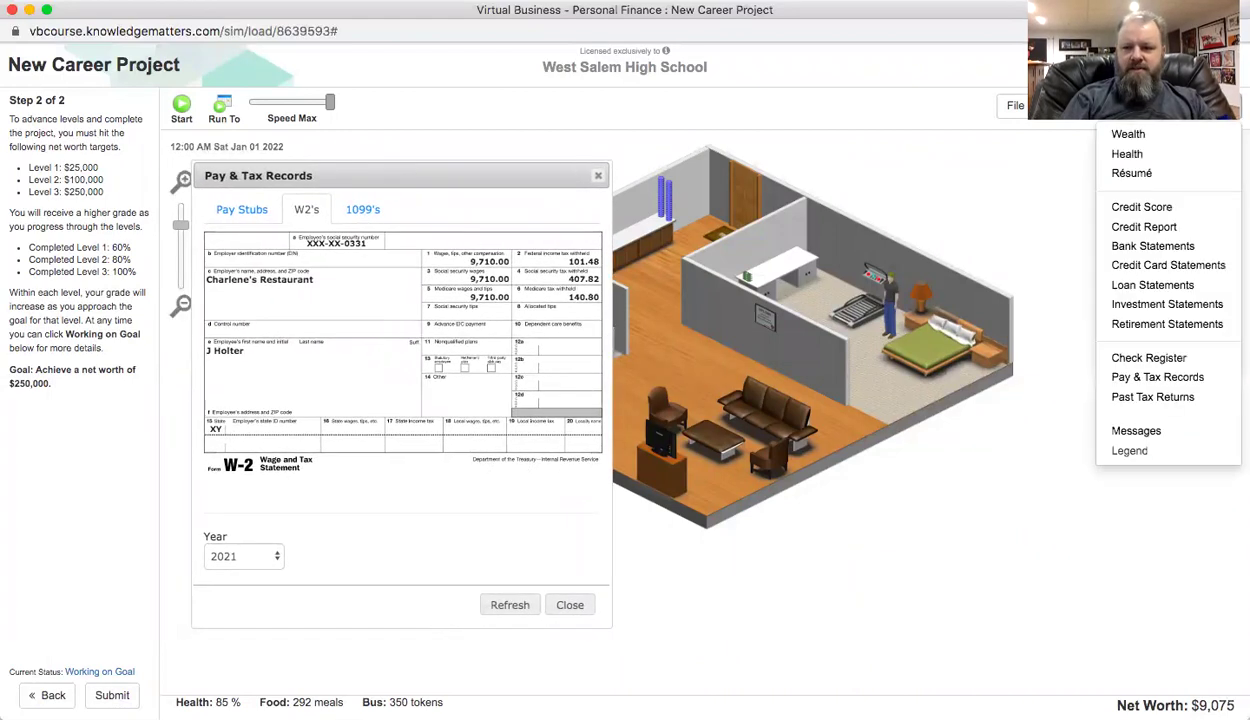
click(1138, 377)
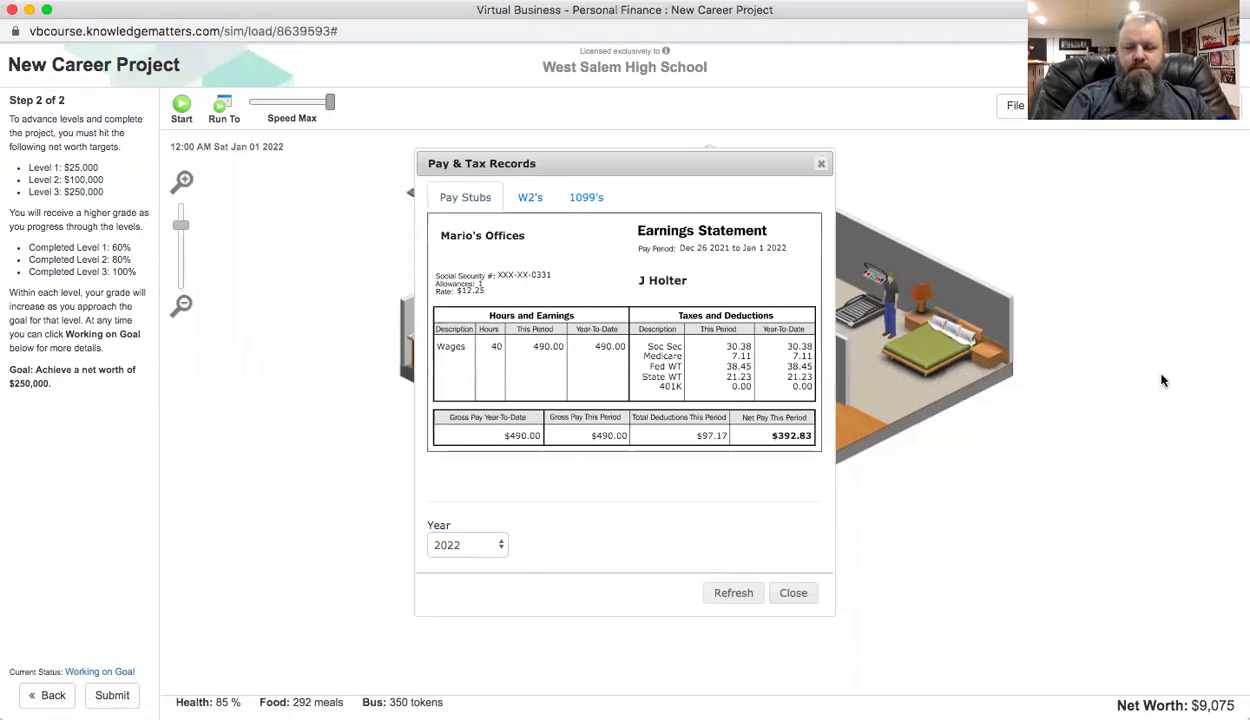
click(794, 593)
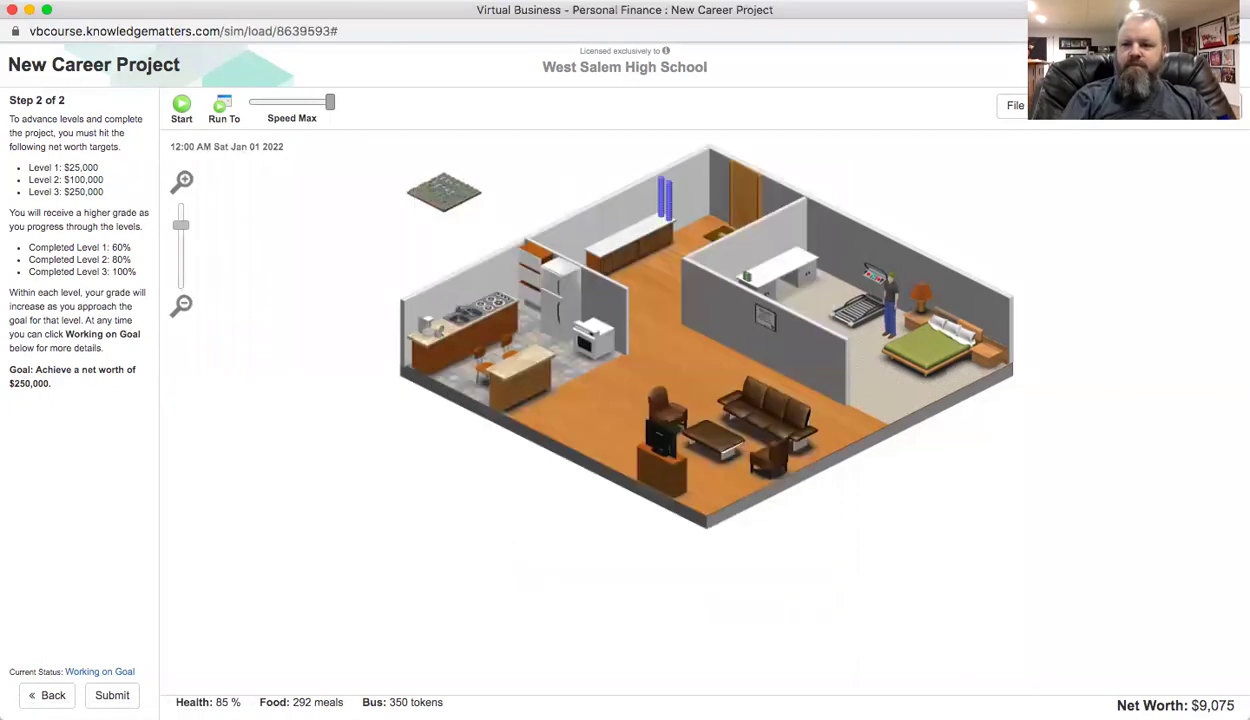
Open the Form 1040 and move it to the upper left.
click(1095, 105)
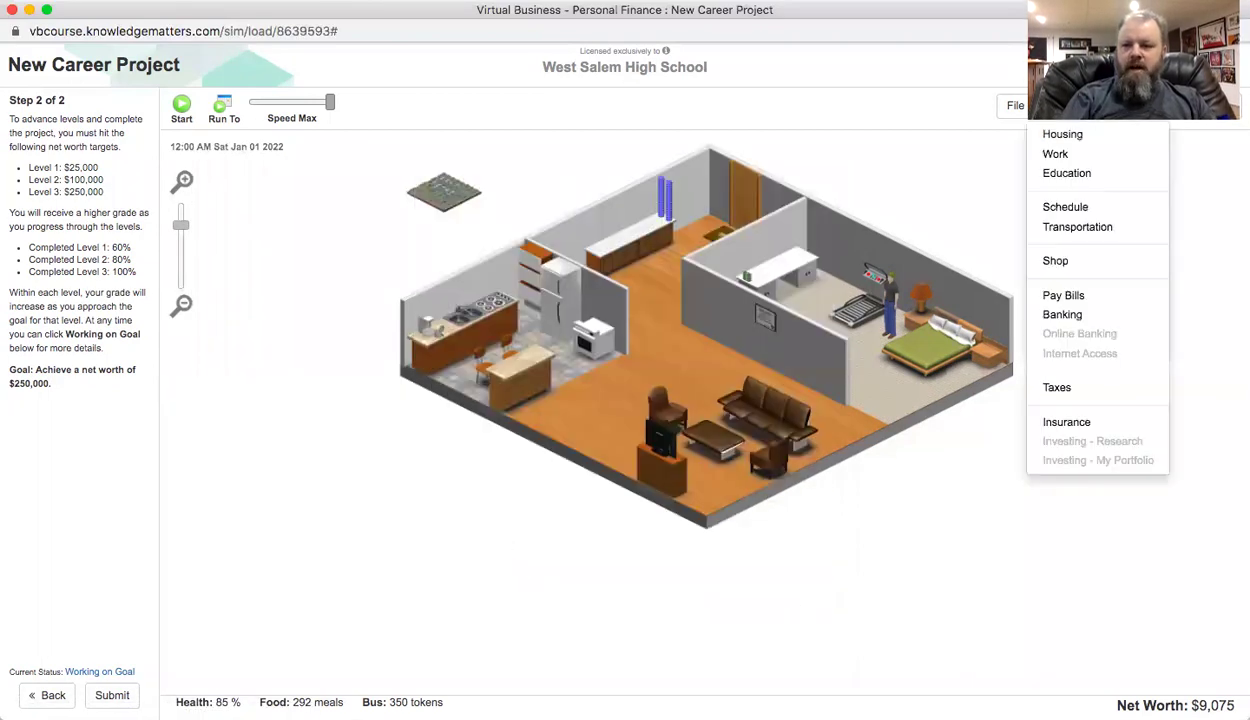
click(1060, 388)
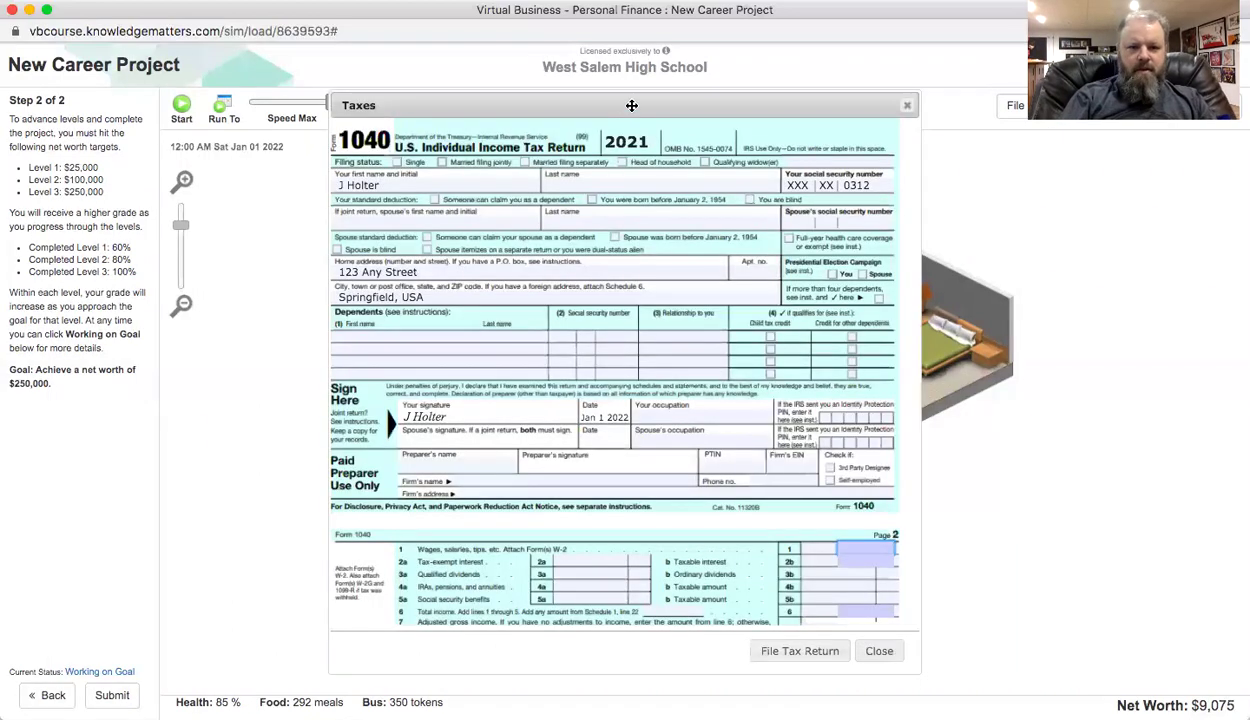
drag(631, 105, 322, 31)
Place Pay & Tax Records right of the 1040, showing the W-2 forms.
click(1215, 105)
click(1124, 400)
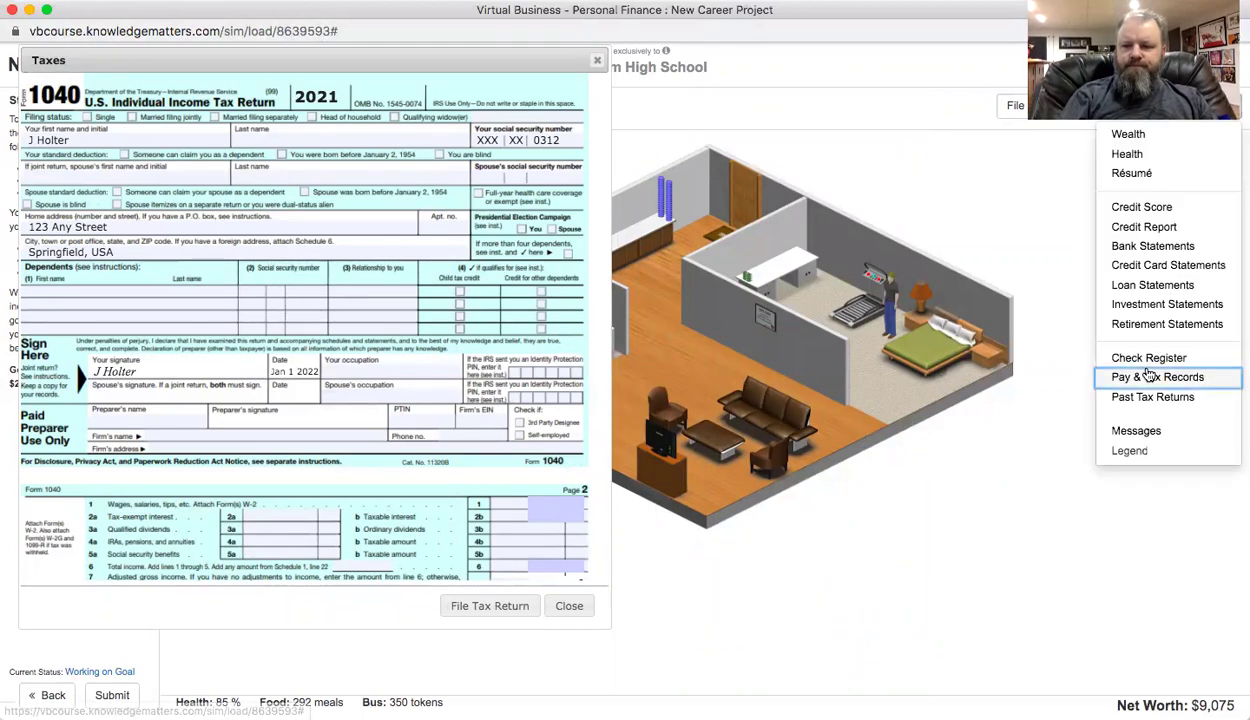
click(1120, 377)
drag(662, 164, 878, 70)
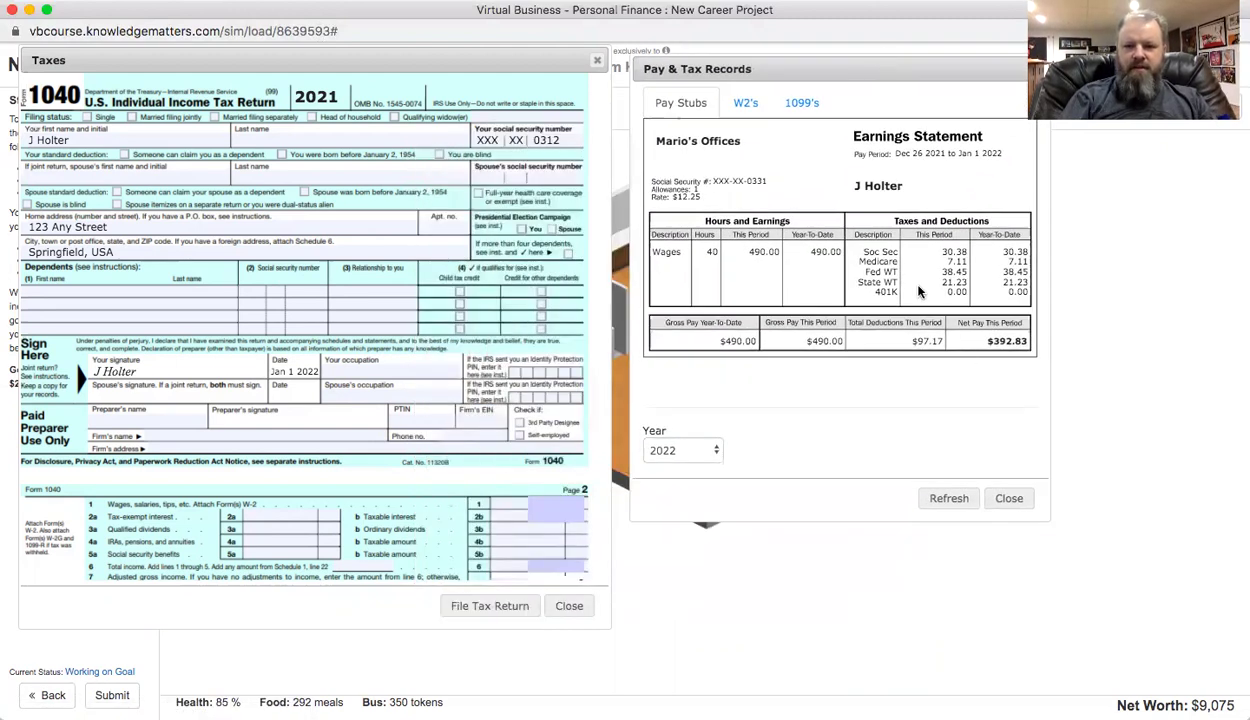
drag(748, 60, 732, 51)
click(730, 93)
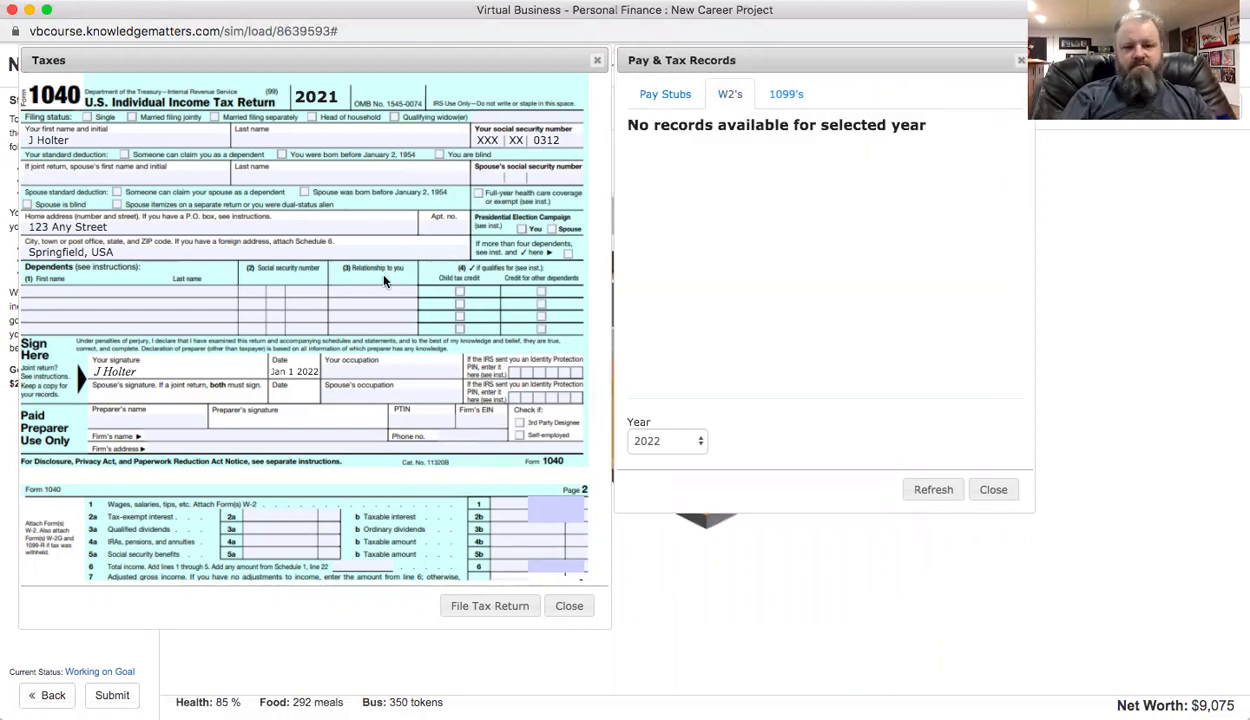
Scroll the 1040 to page 2 and view both 2021 W-2s beside it.
scroll(384, 281, down, 5)
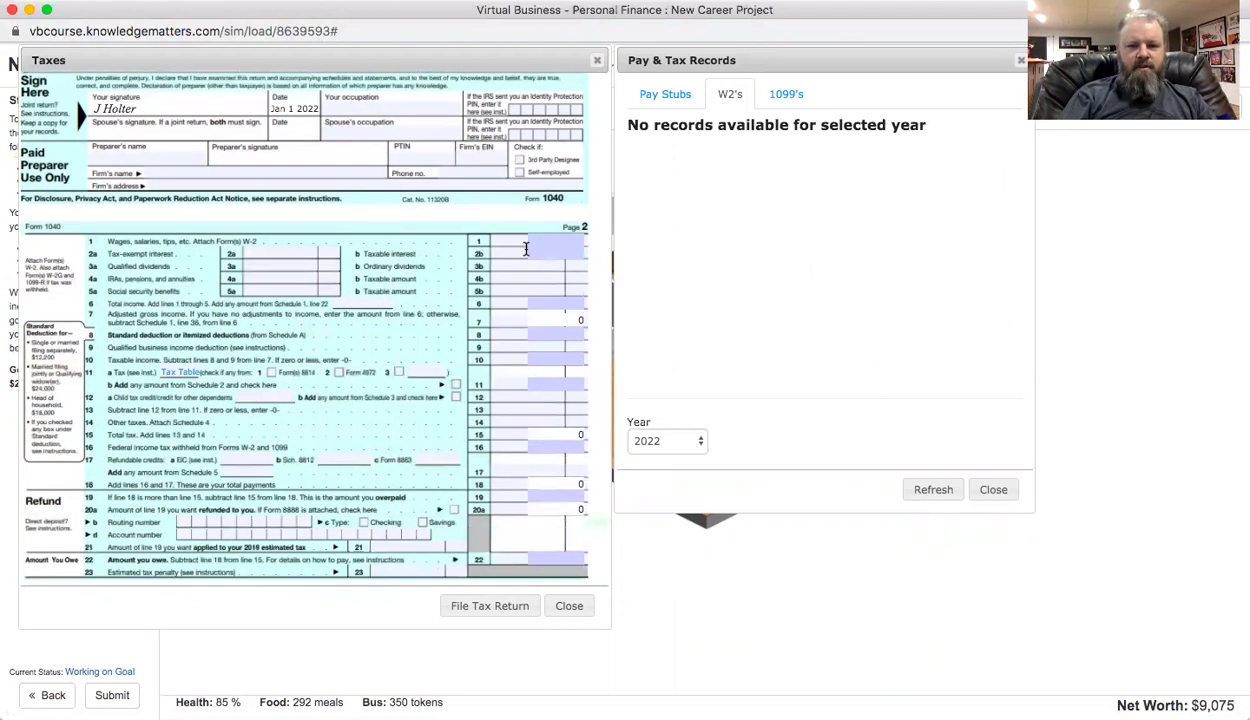
click(672, 441)
click(672, 441)
key(Down)
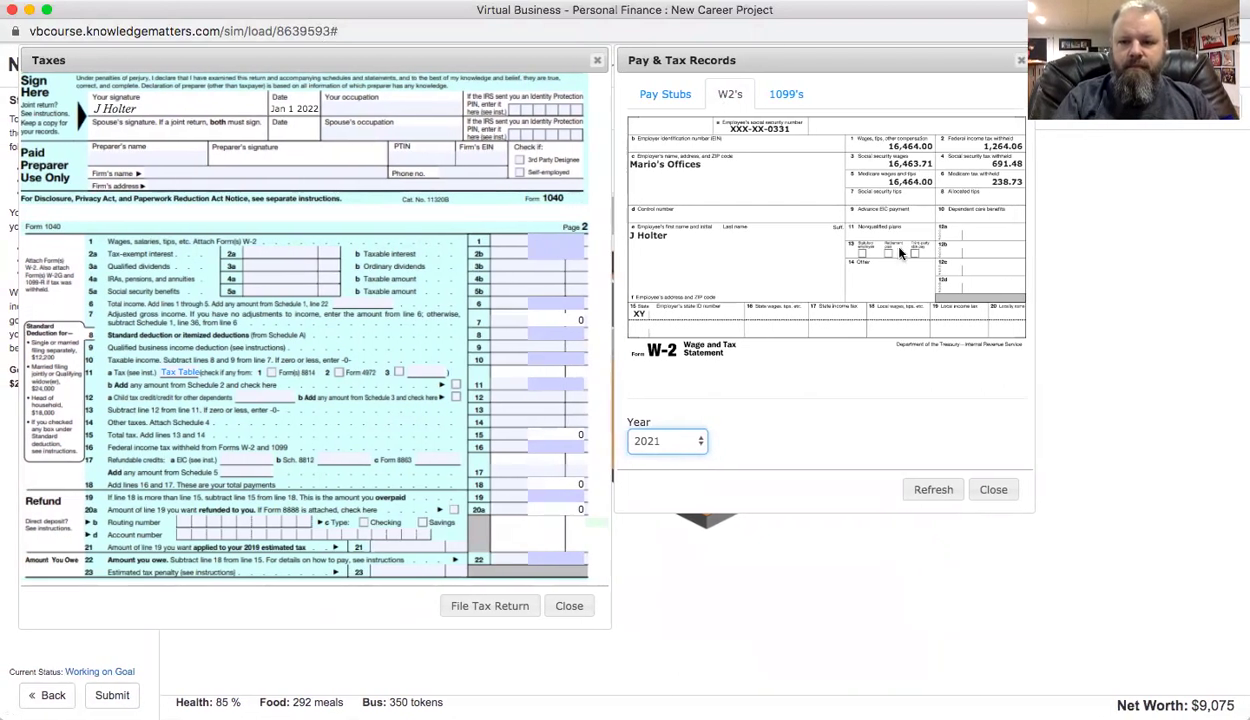
click(870, 292)
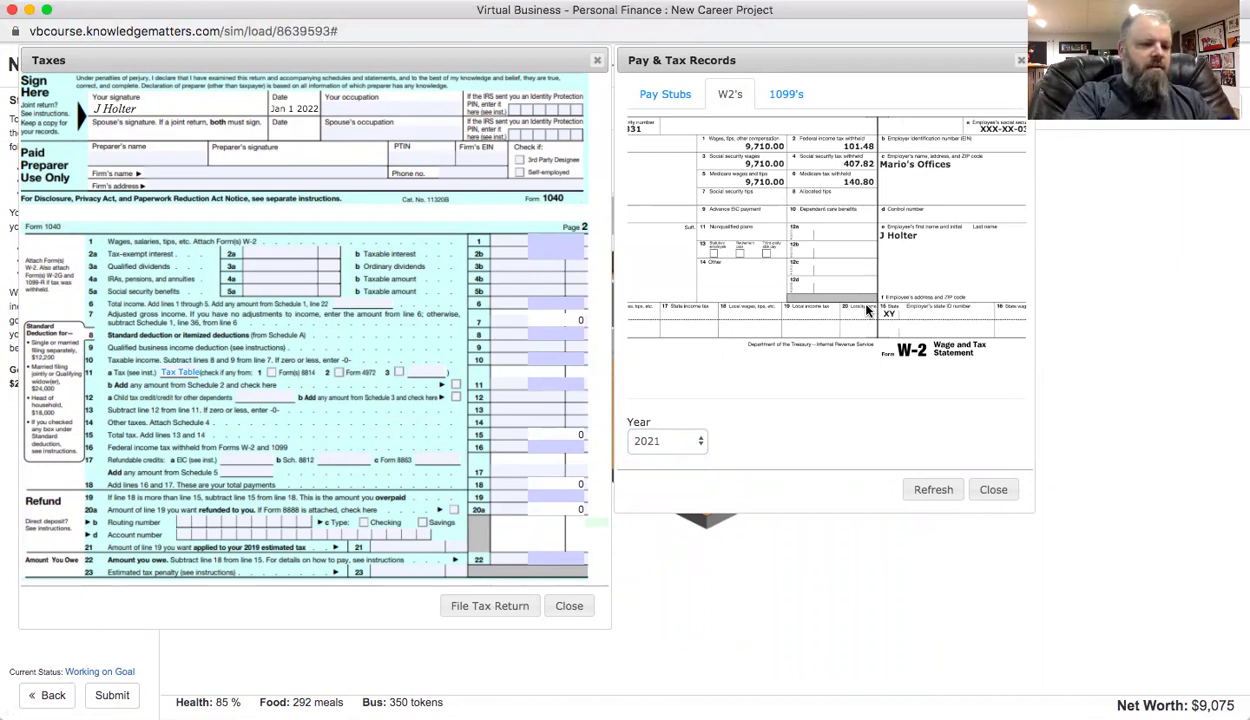
click(540, 238)
Enter 26174 wages on line 1 and 0 taxable interest on line 2b.
text(9)
text(71)
text(74)
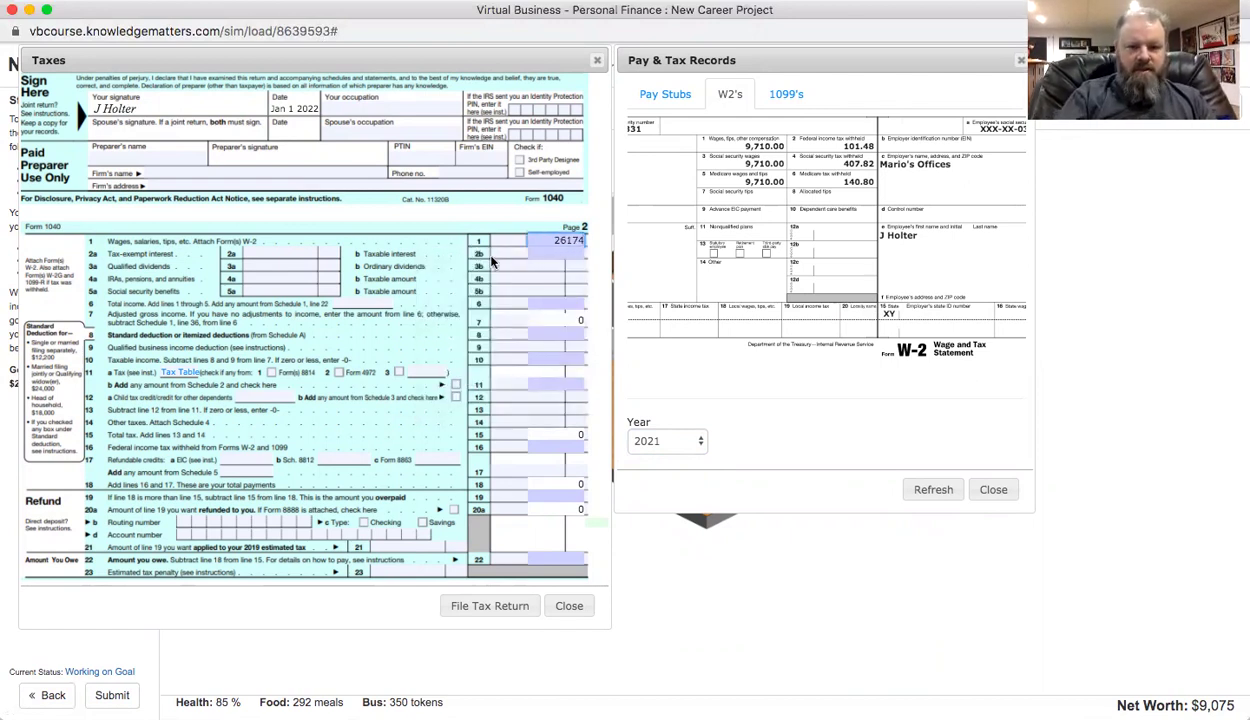
click(553, 254)
text(0)
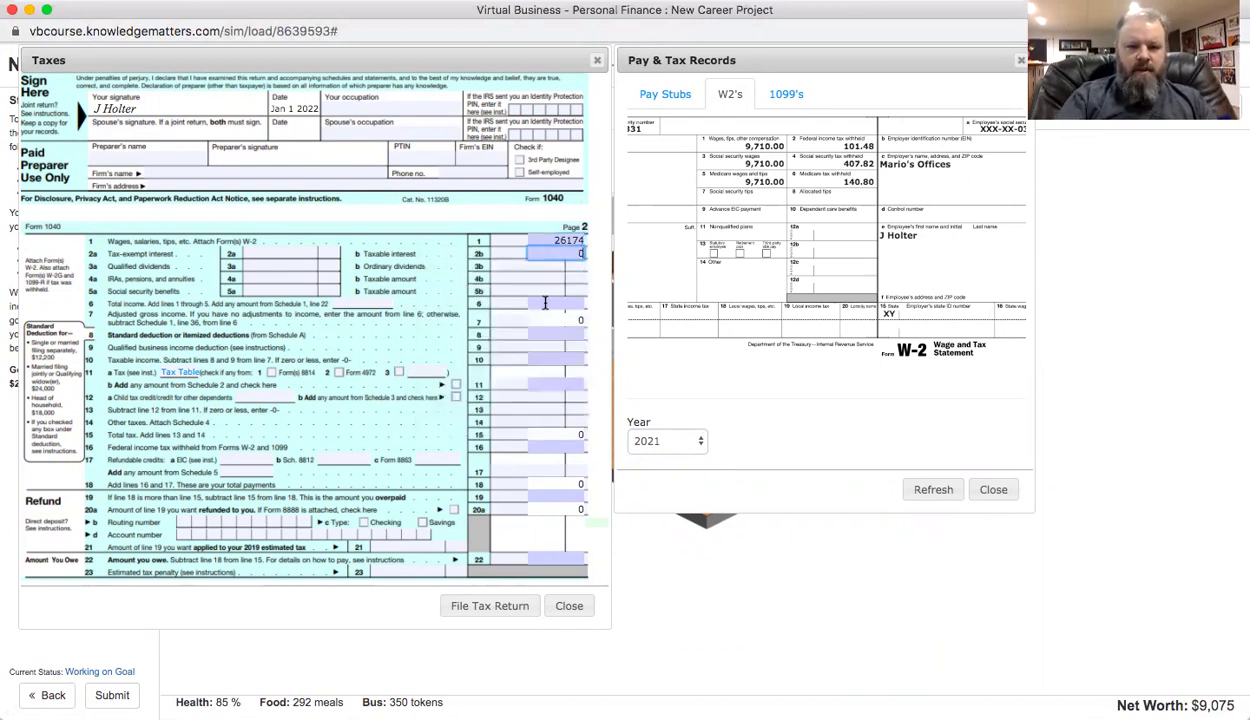
Enter 26174 total income on line 6 and the 12200 standard deduction on line 8.
click(545, 302)
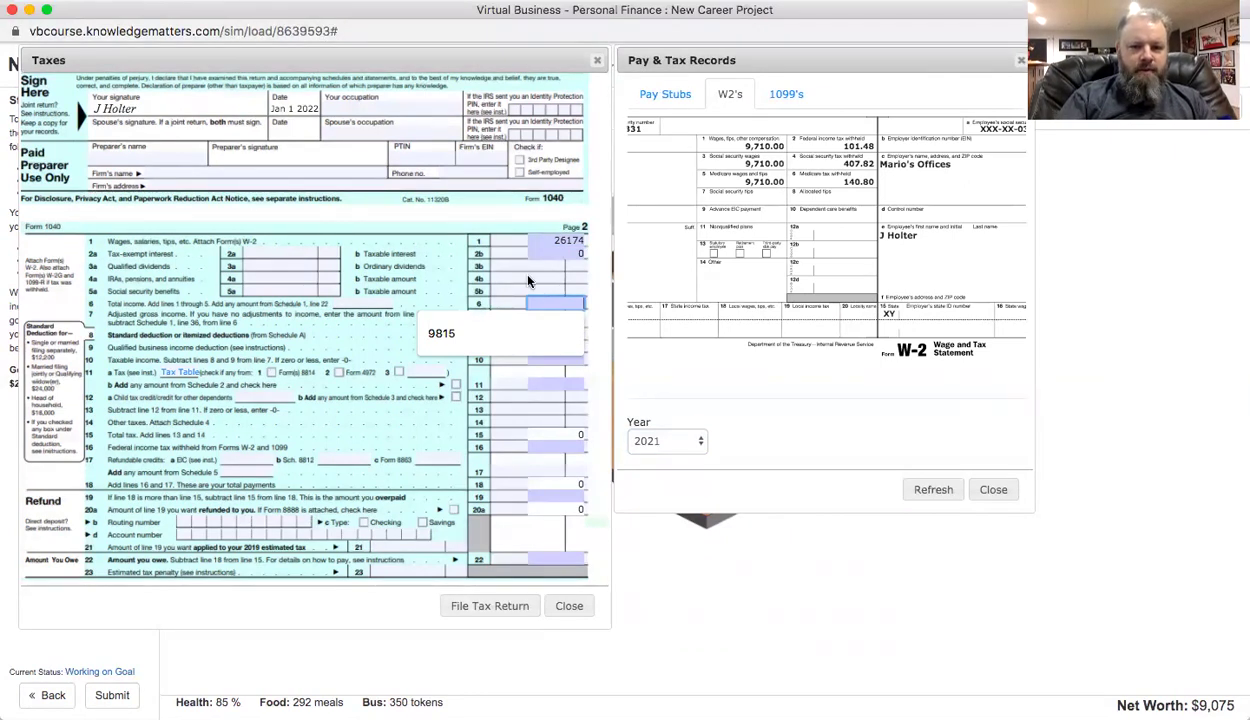
text(26174)
click(507, 314)
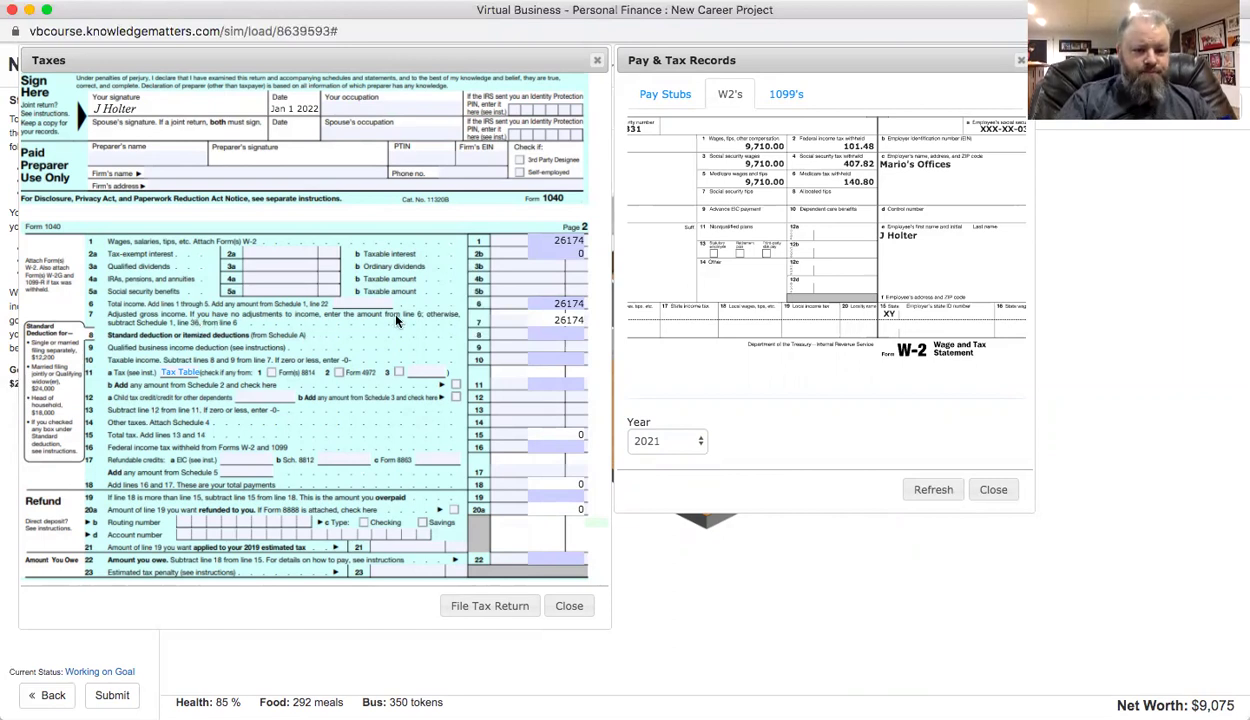
click(536, 333)
text(122)
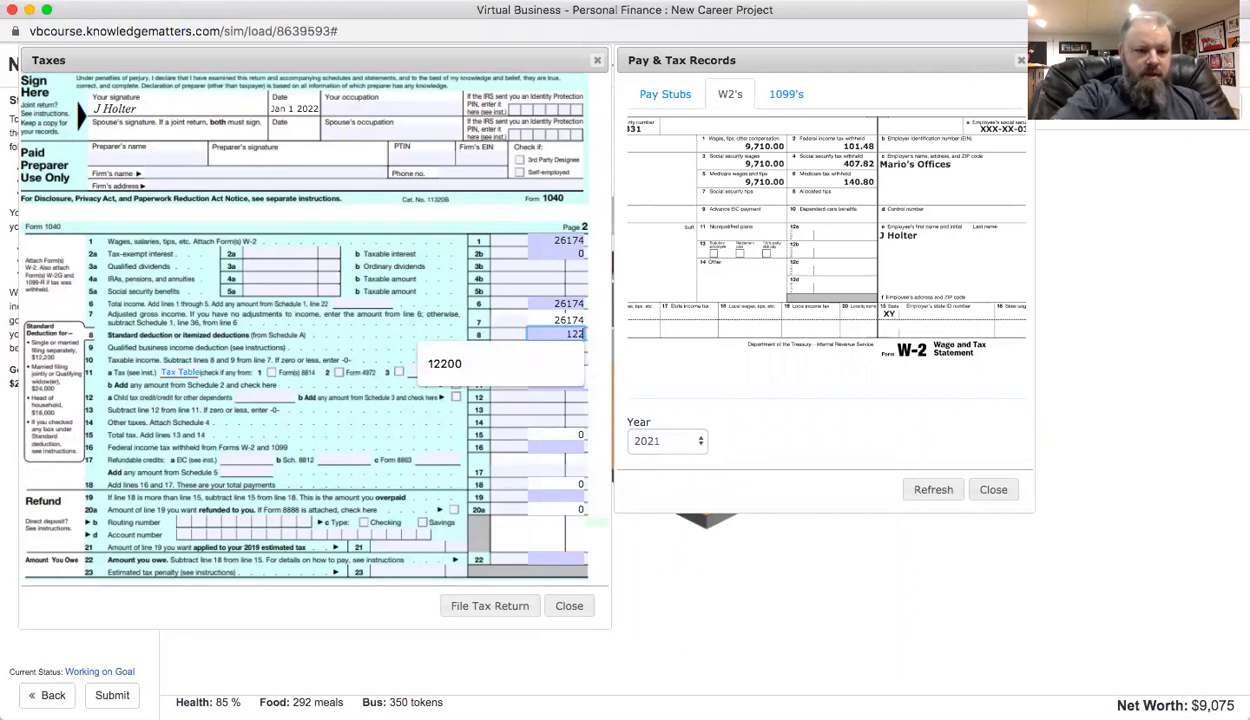
text(00)
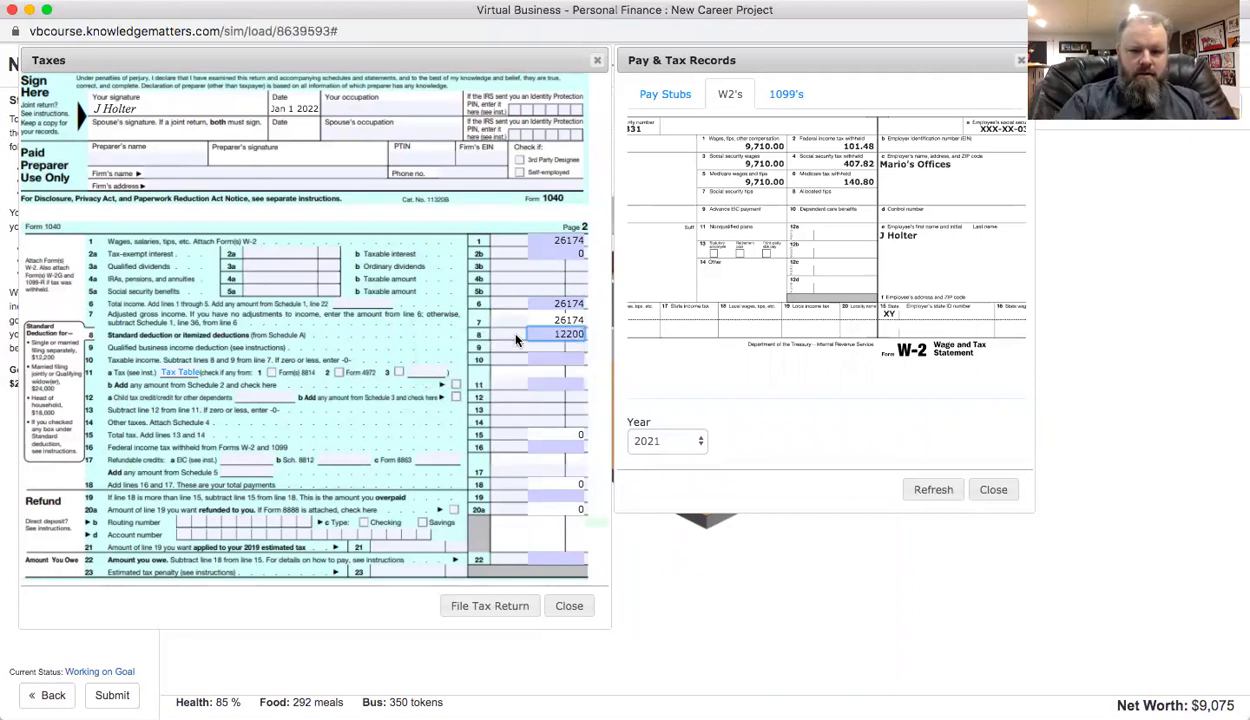
click(538, 360)
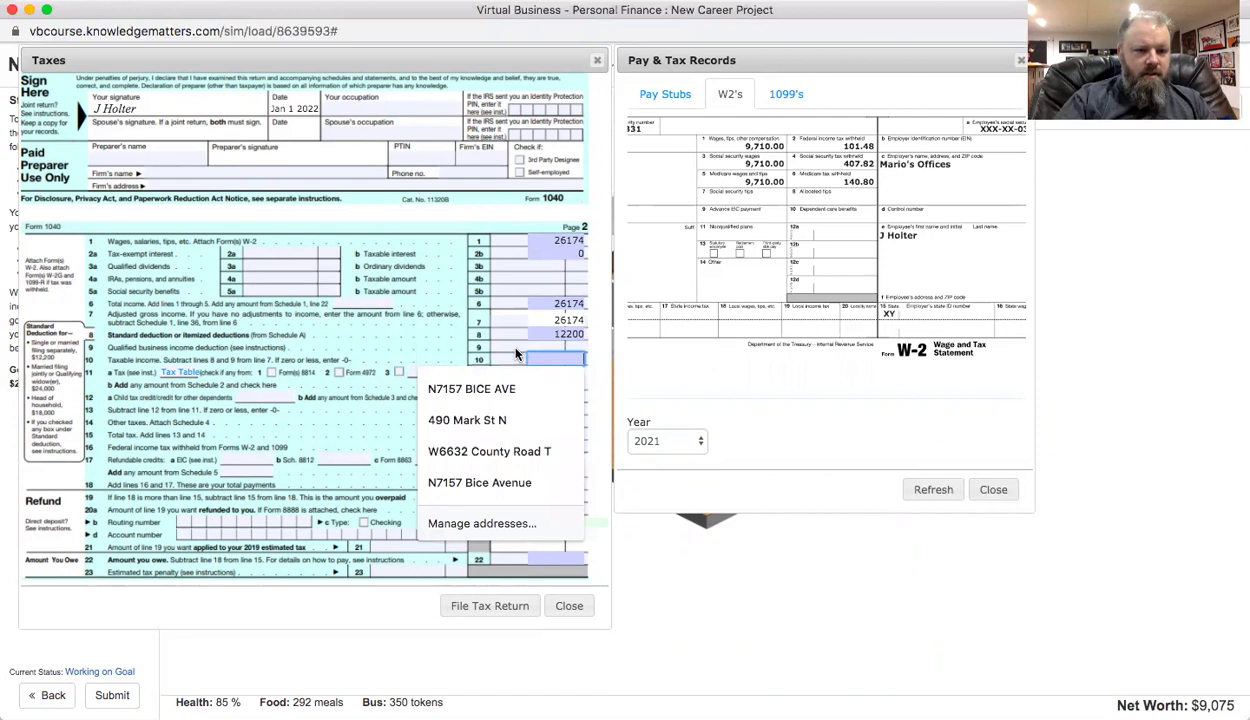
Enter 13974 taxable income on line 10 of the 1040.
click(517, 347)
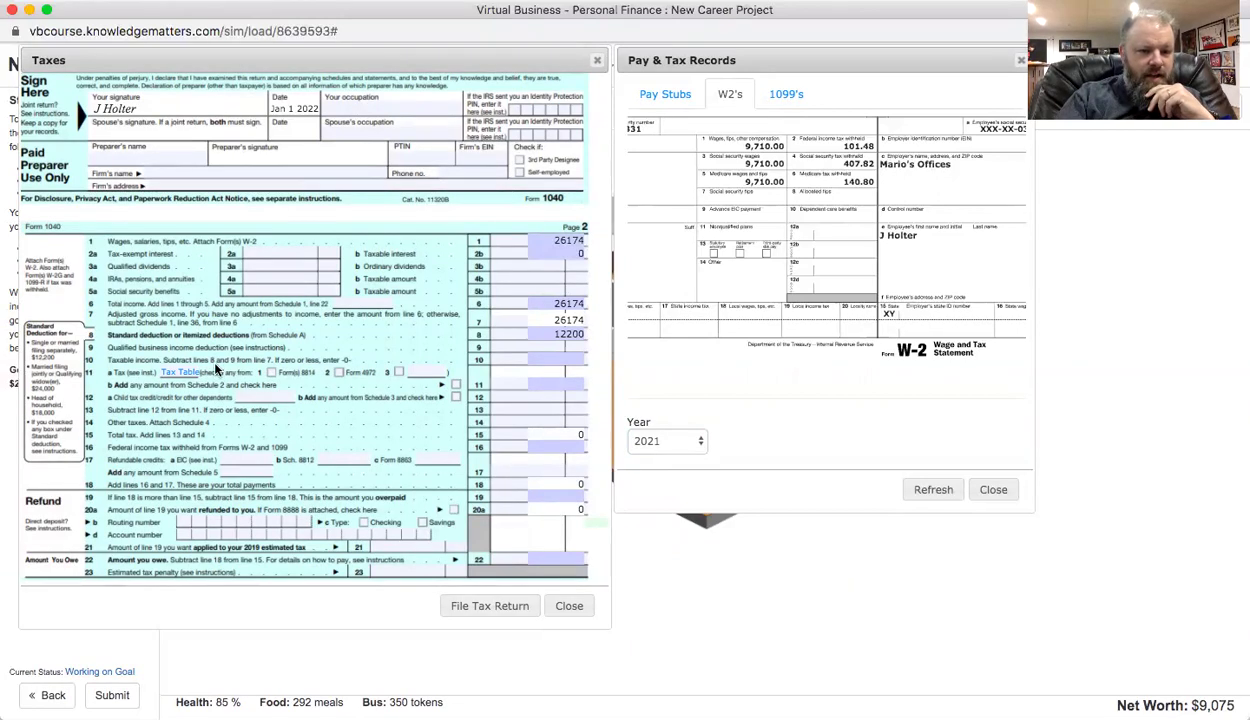
click(550, 358)
click(514, 348)
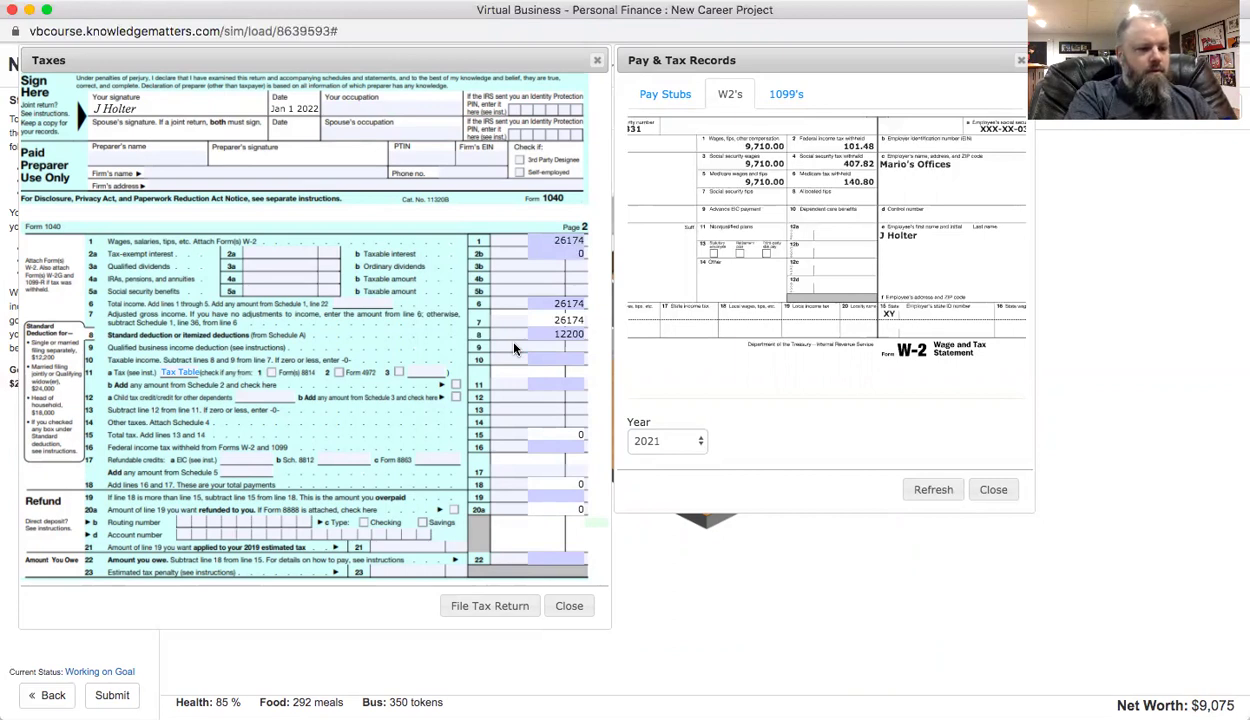
click(555, 359)
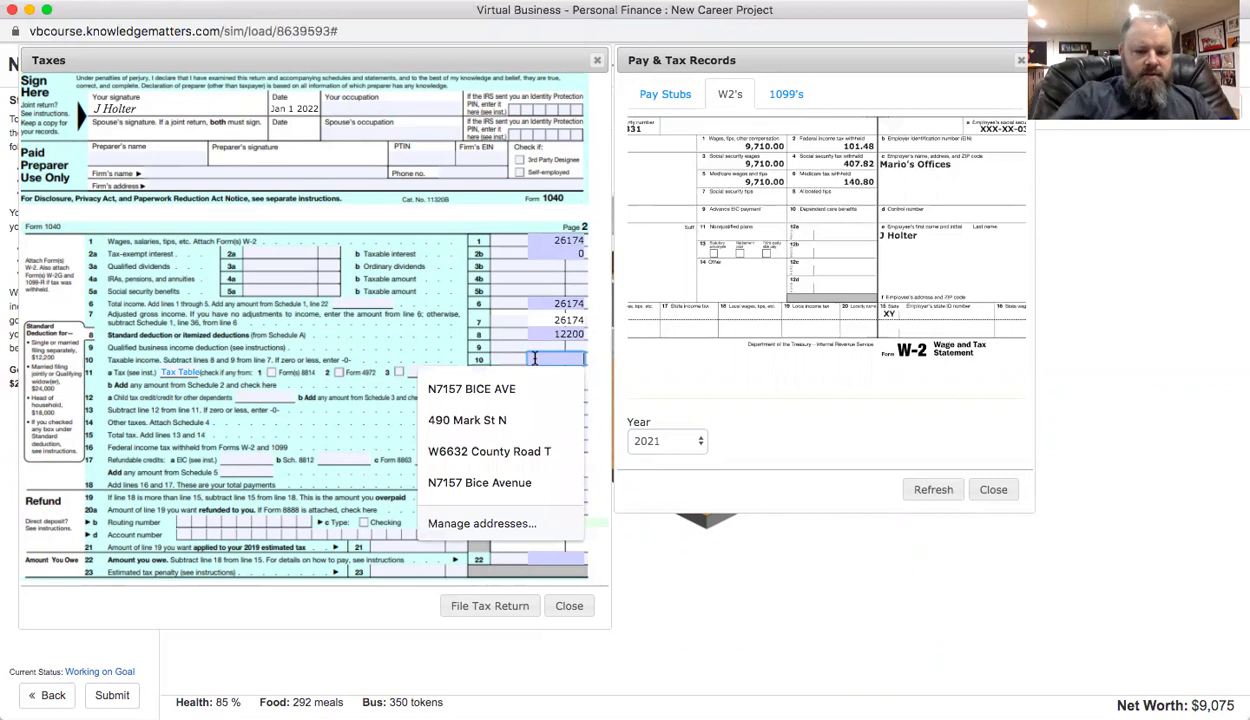
text(13)
text(5)
text(74)
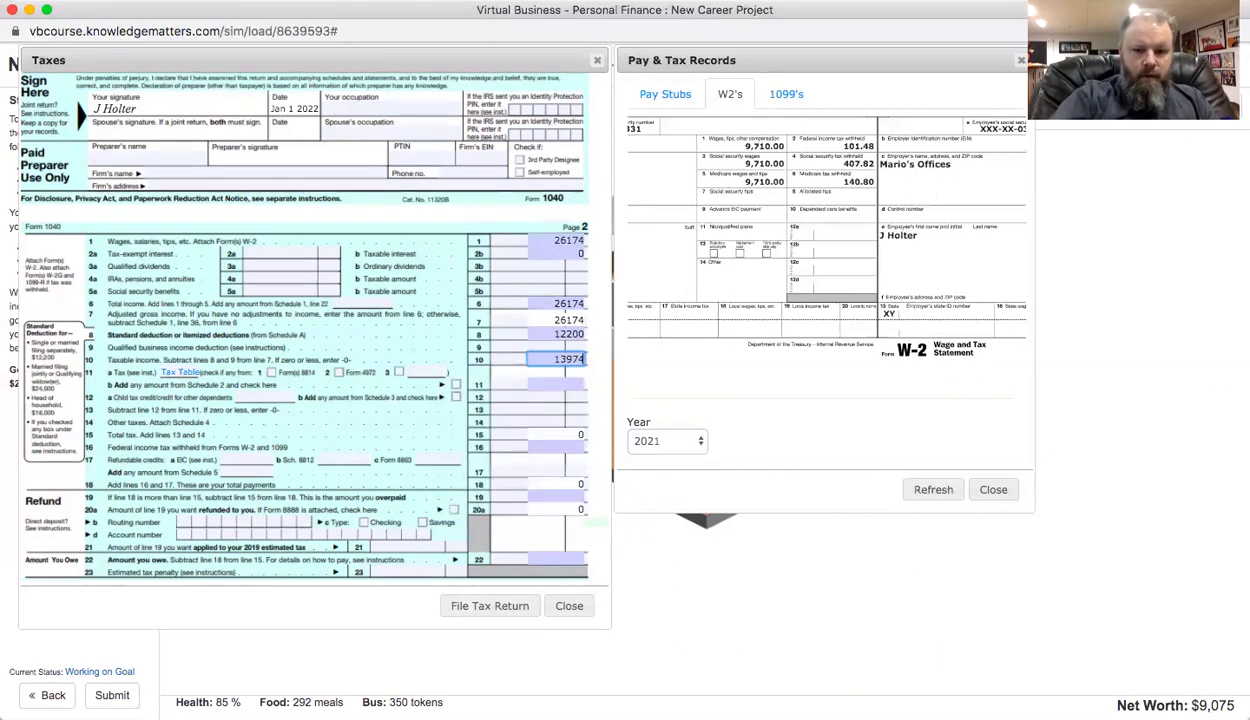
click(536, 379)
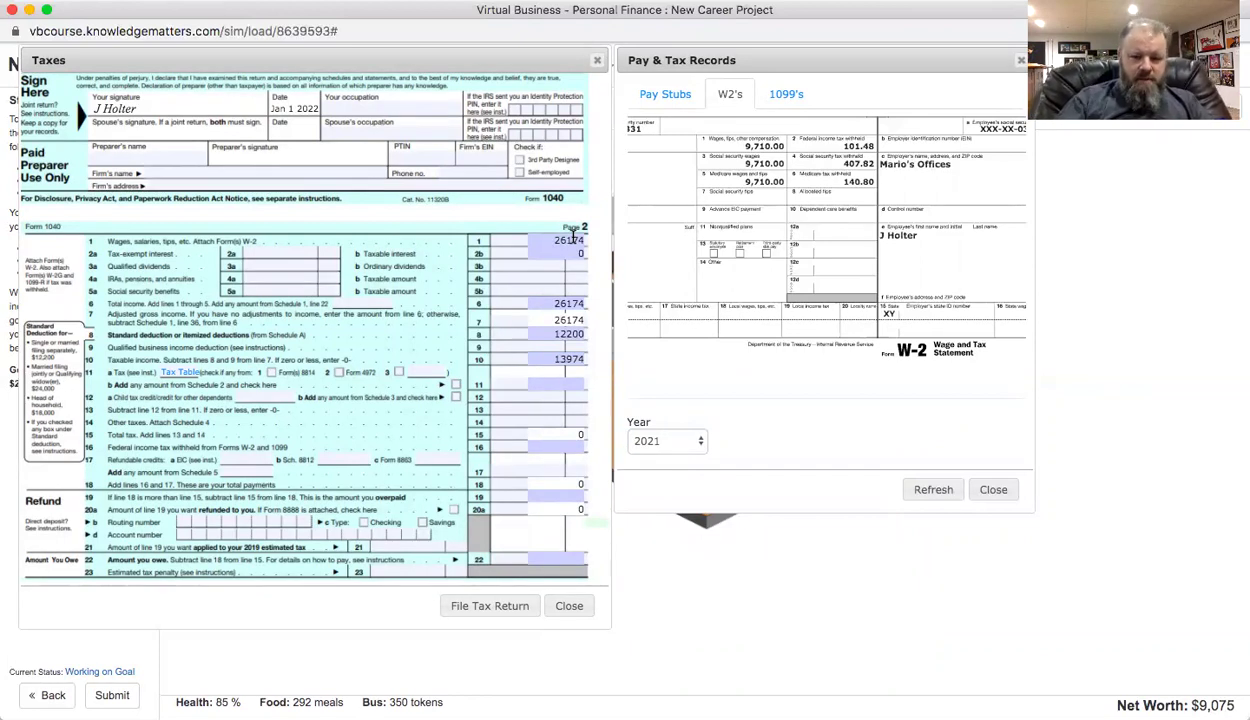
Open the single-filer tax table and drag it over the pay records beside the 1040.
click(181, 373)
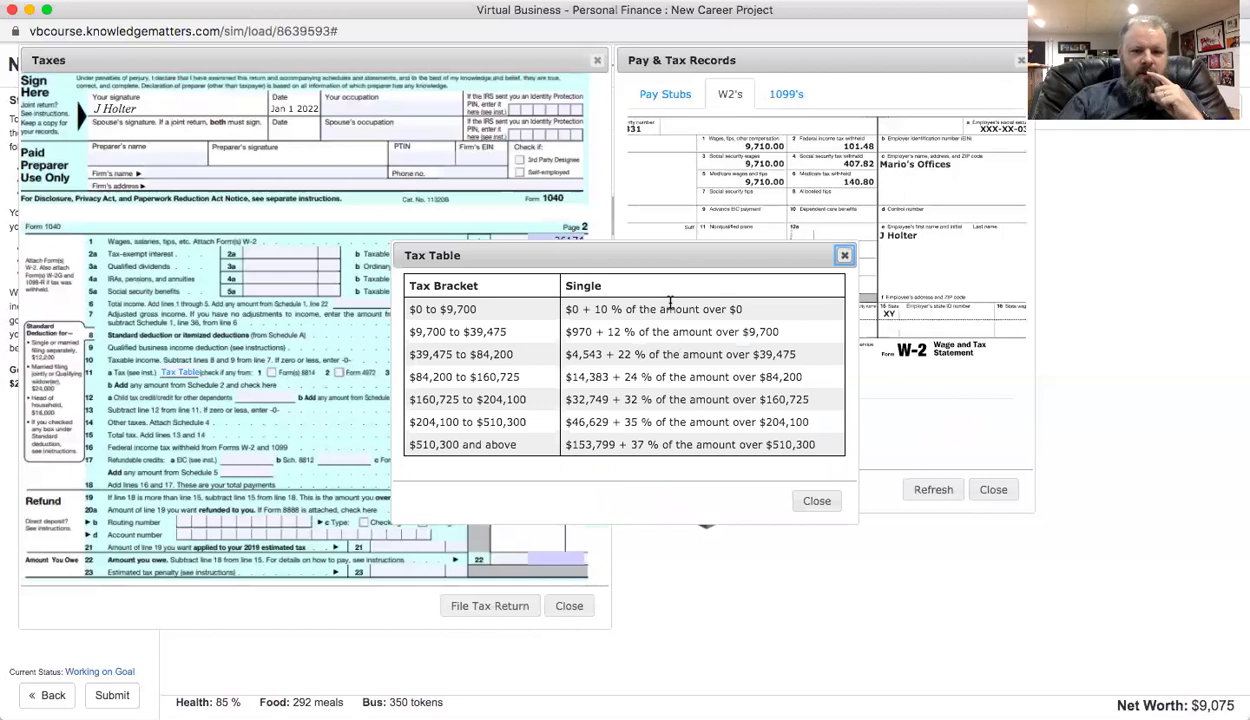
drag(790, 194, 869, 104)
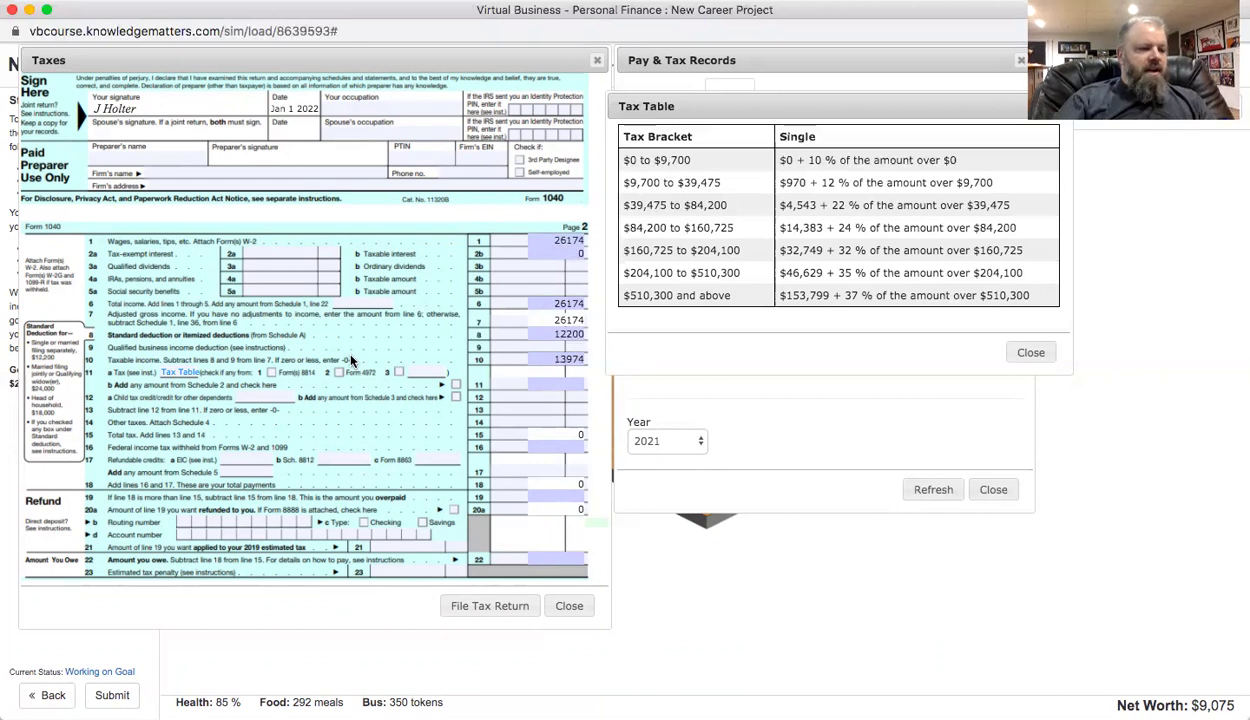
Enter 2947 tax on line 11 of the 1040.
click(550, 386)
text(2947)
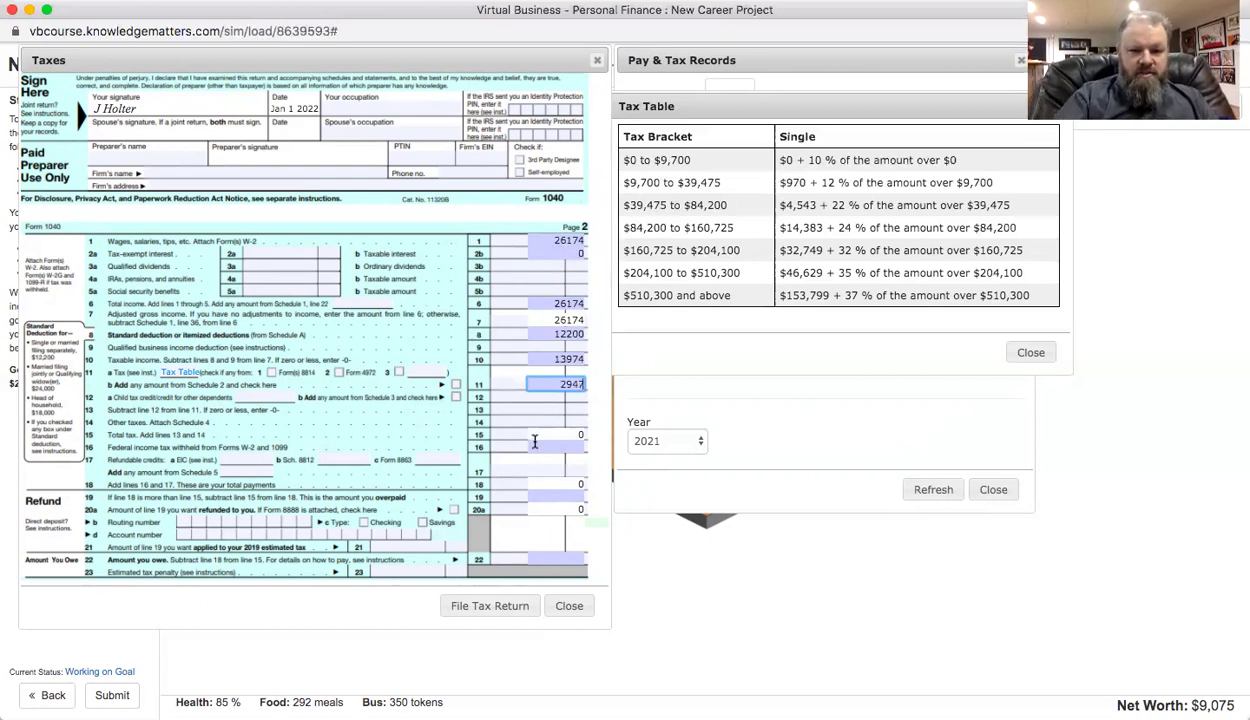
click(544, 443)
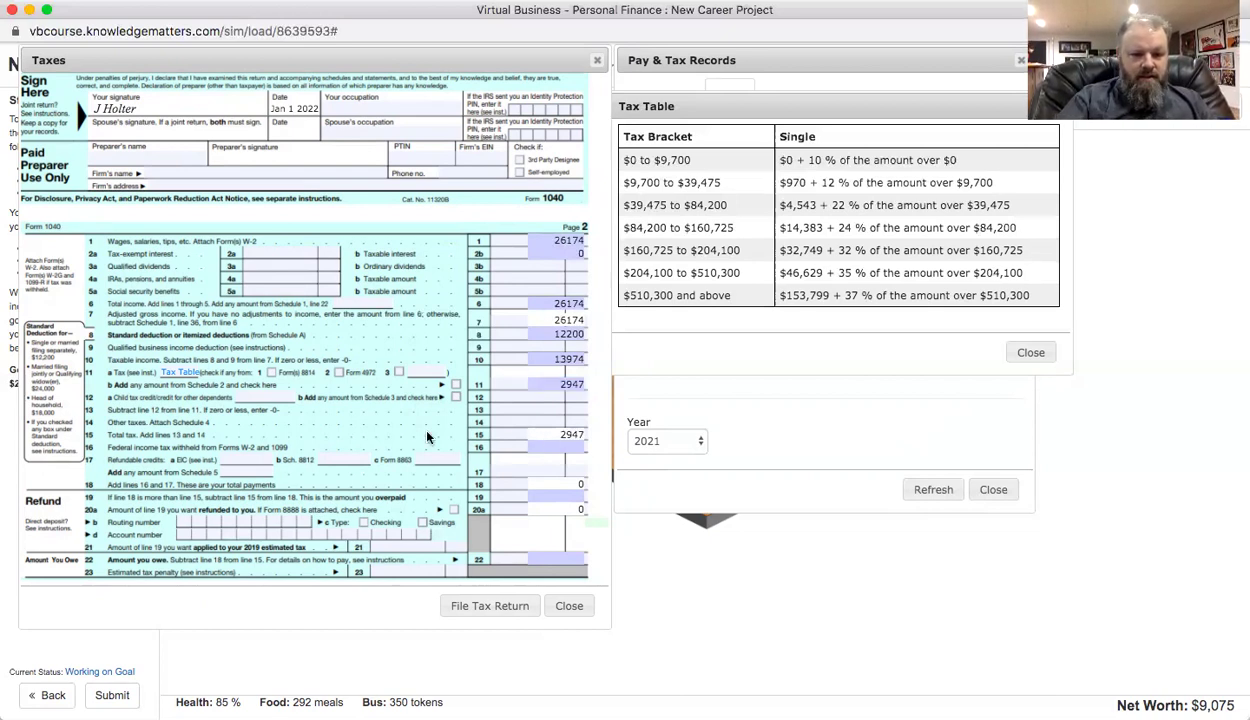
Check the W-2 withholding and enter 1366 federal withholding on line 16.
click(553, 447)
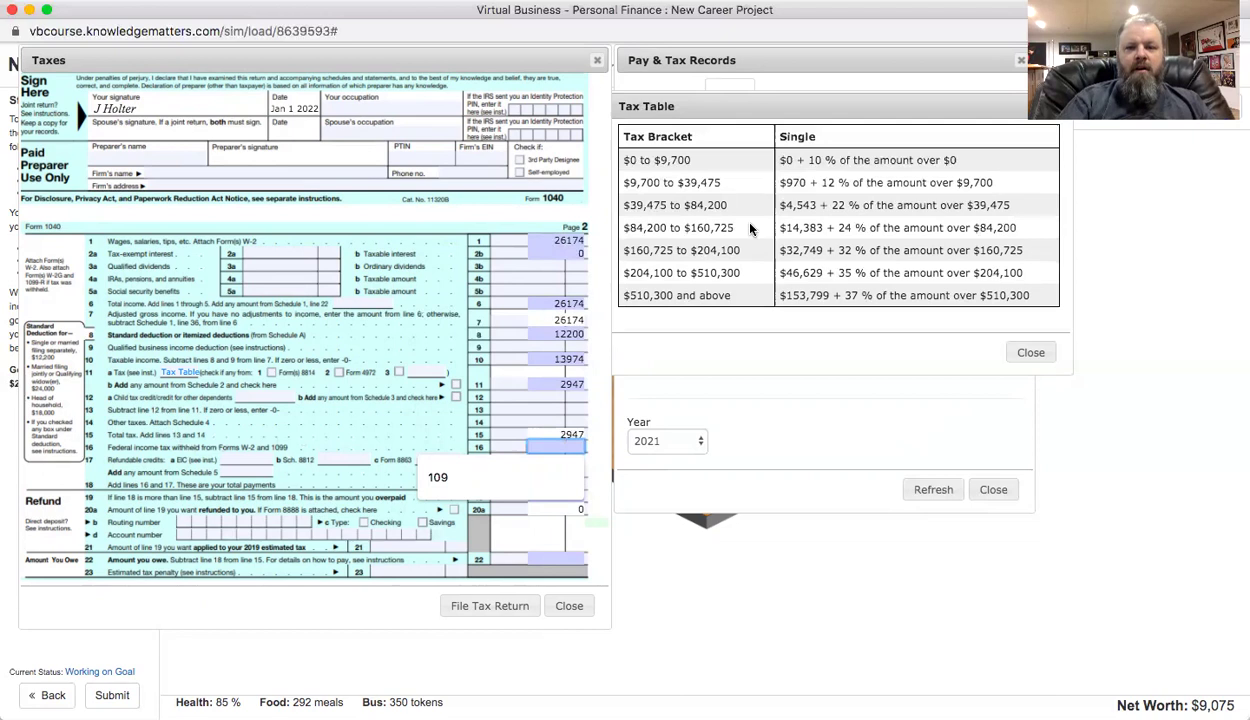
click(753, 66)
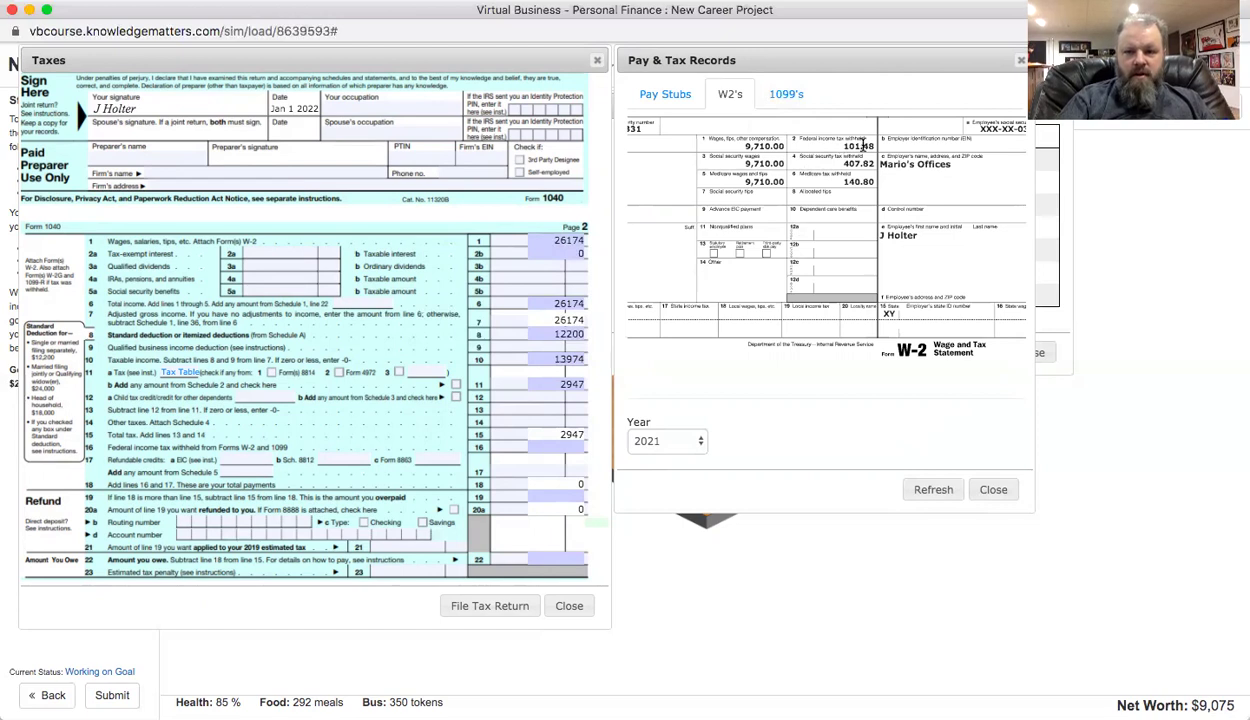
scroll(835, 162, left, 2)
scroll(835, 162, left, 5)
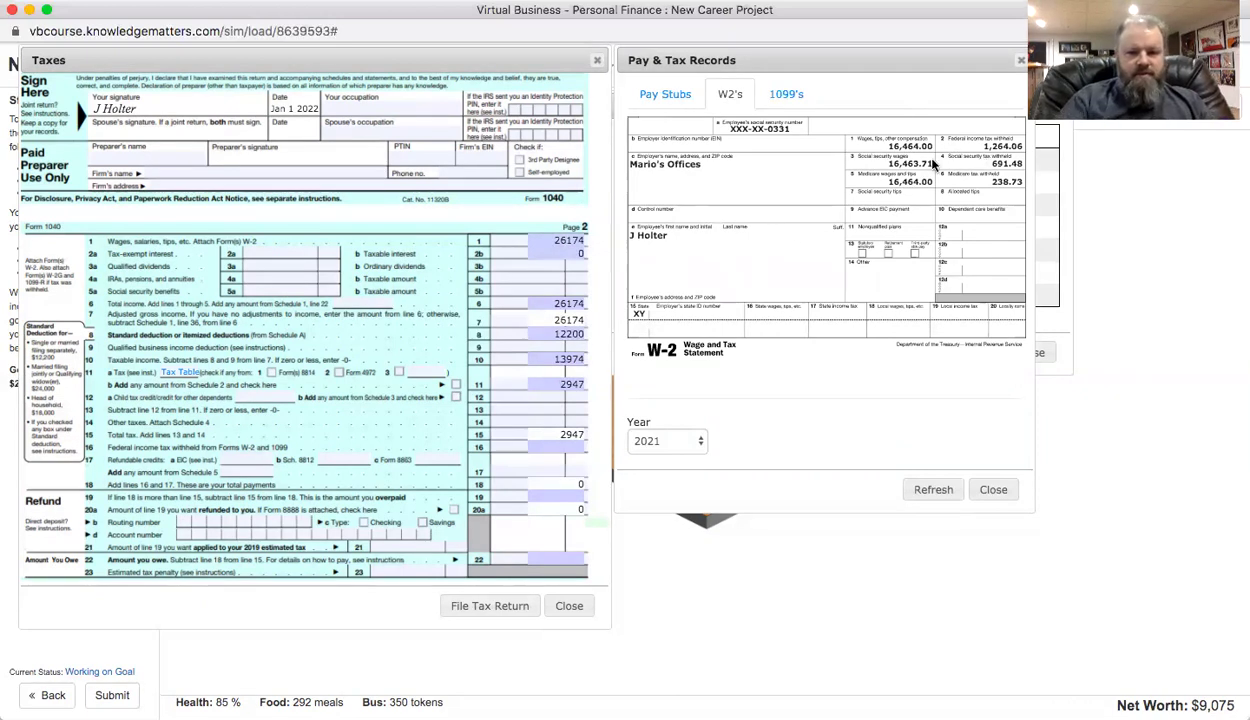
click(570, 443)
text(1368)
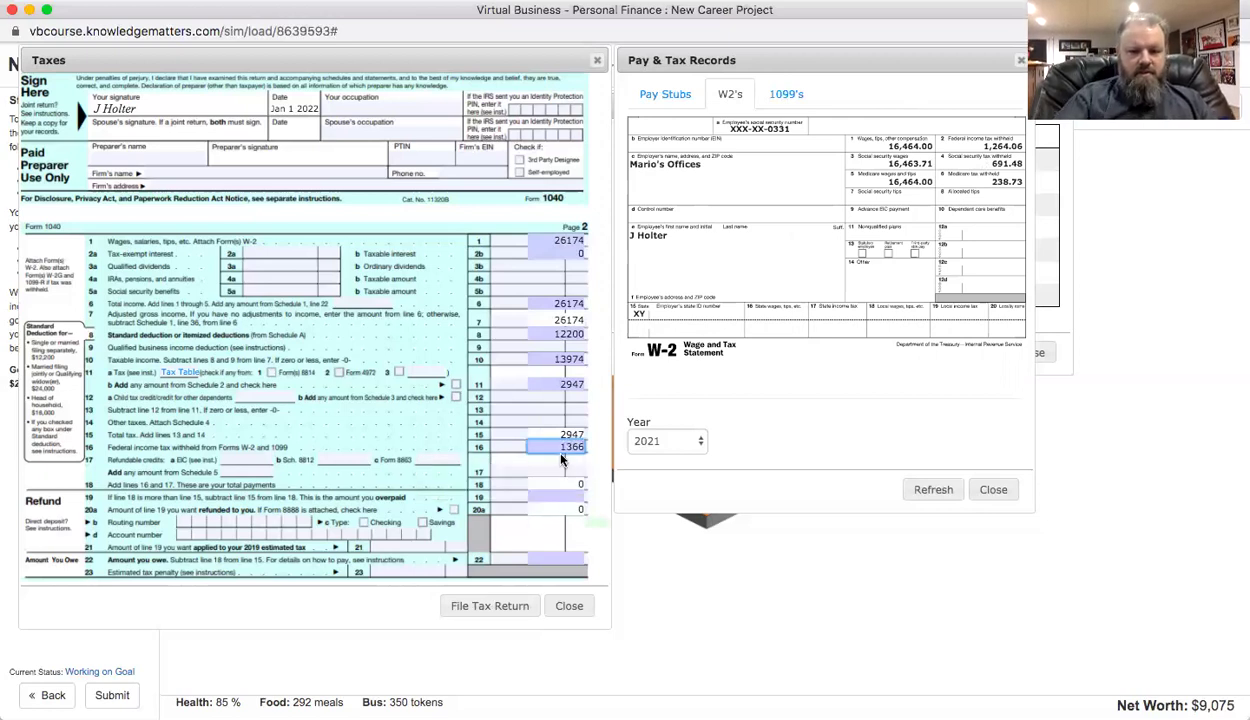
click(541, 474)
click(549, 449)
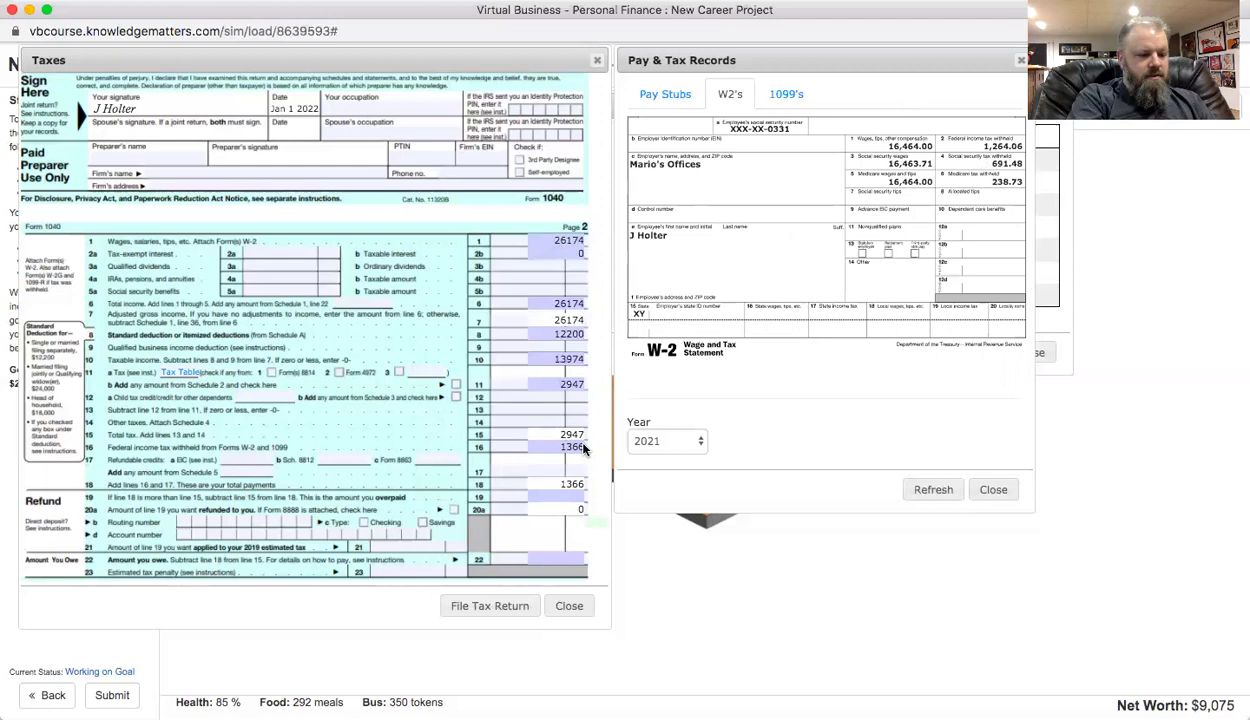
Enter 0 as the line 19 overpayment and 1581 as the line 22 amount owed.
click(538, 497)
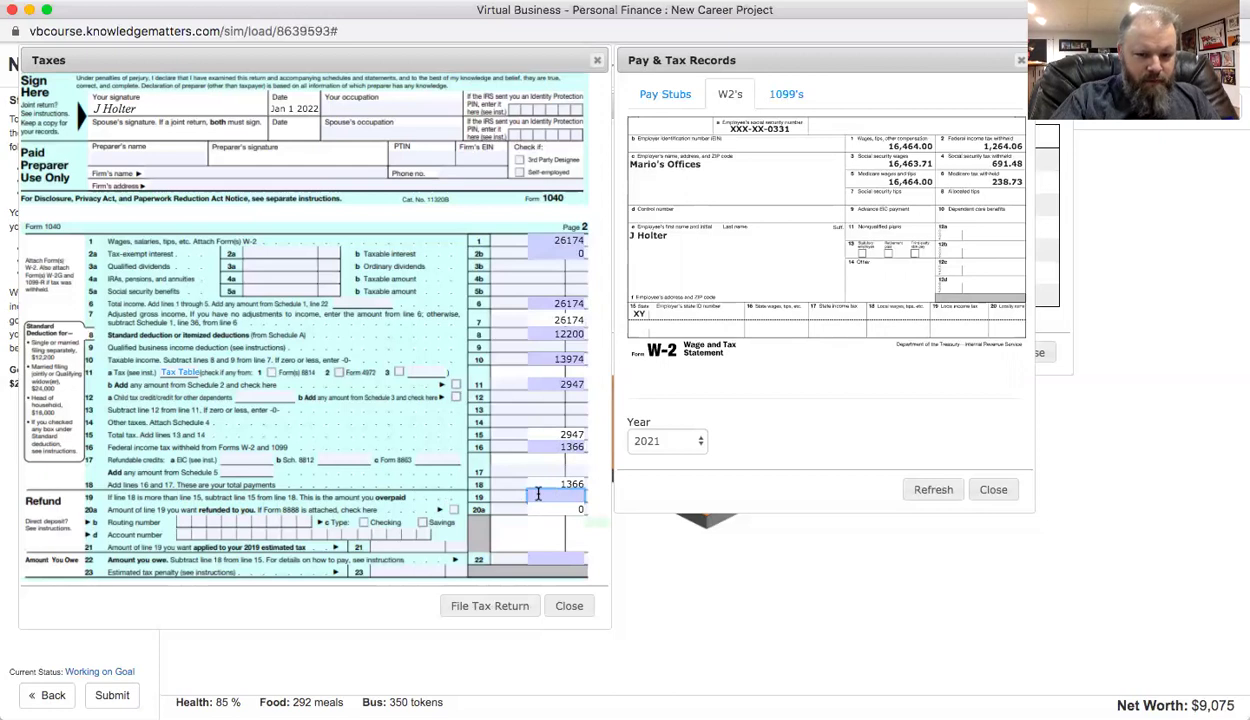
text(0)
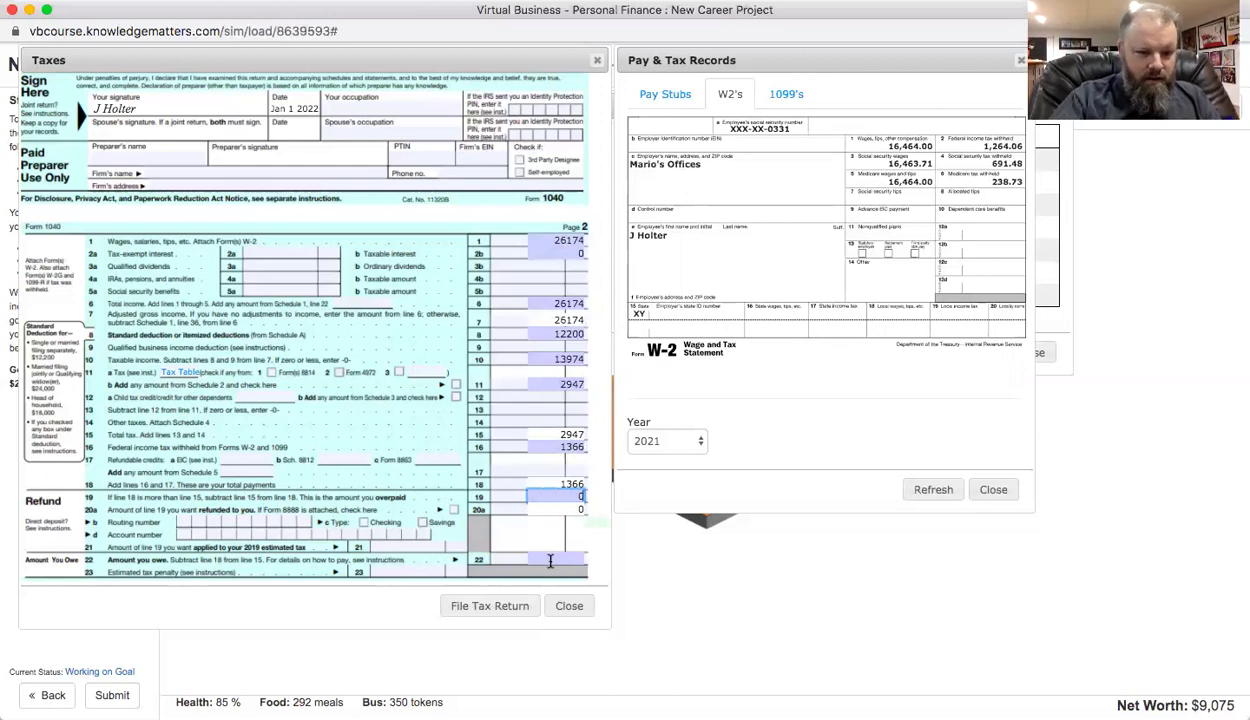
click(553, 559)
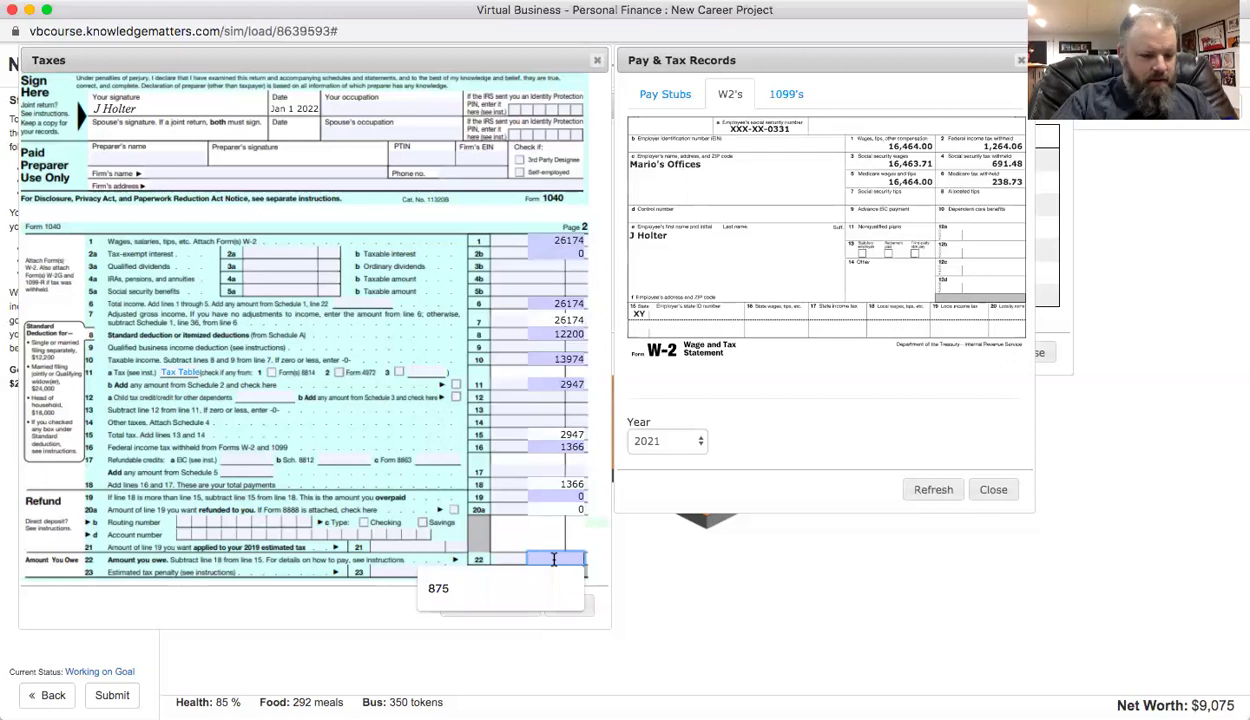
text(1581)
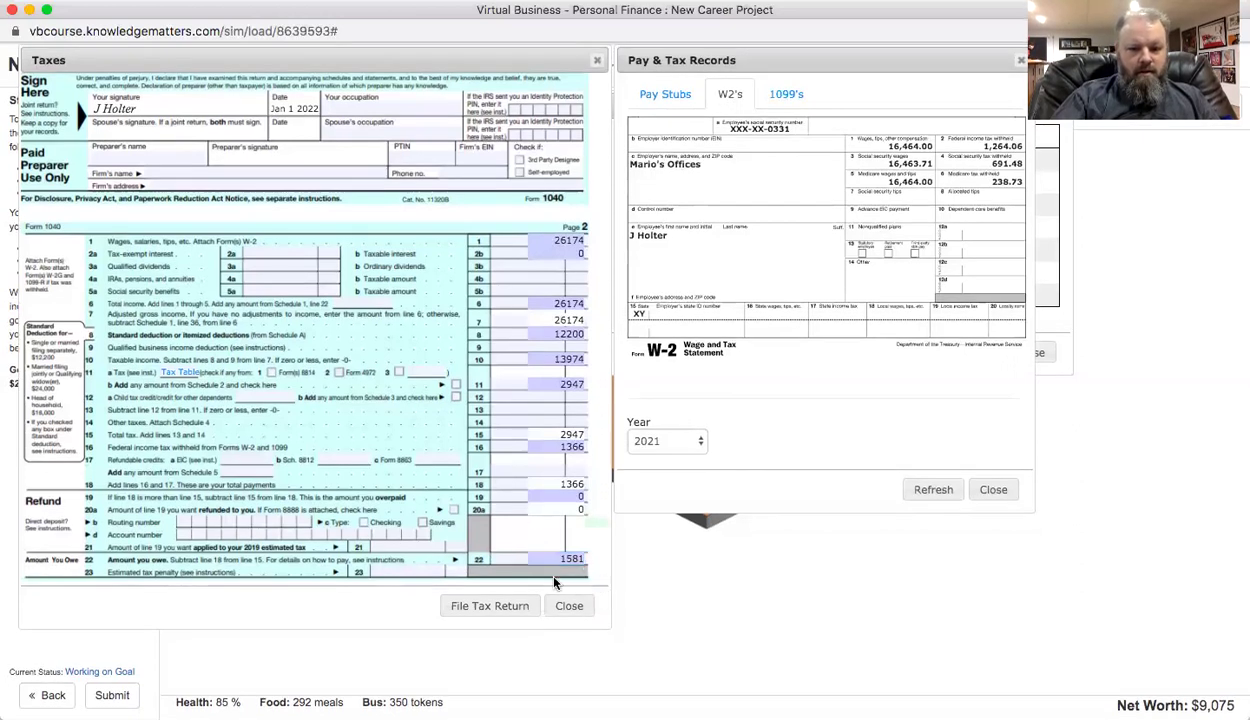
File the 2021 return, pay the $1,581.00 by debit card, and close Pay & Tax Records and Tax Table.
click(487, 604)
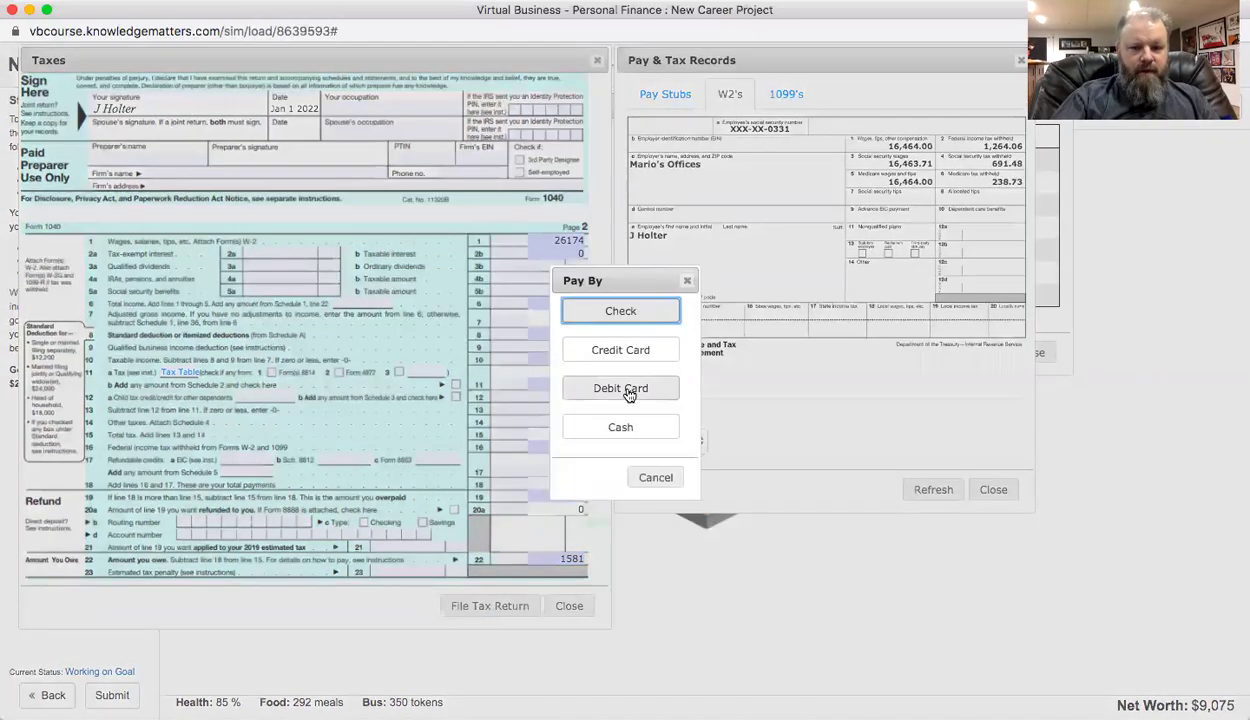
click(625, 389)
click(533, 360)
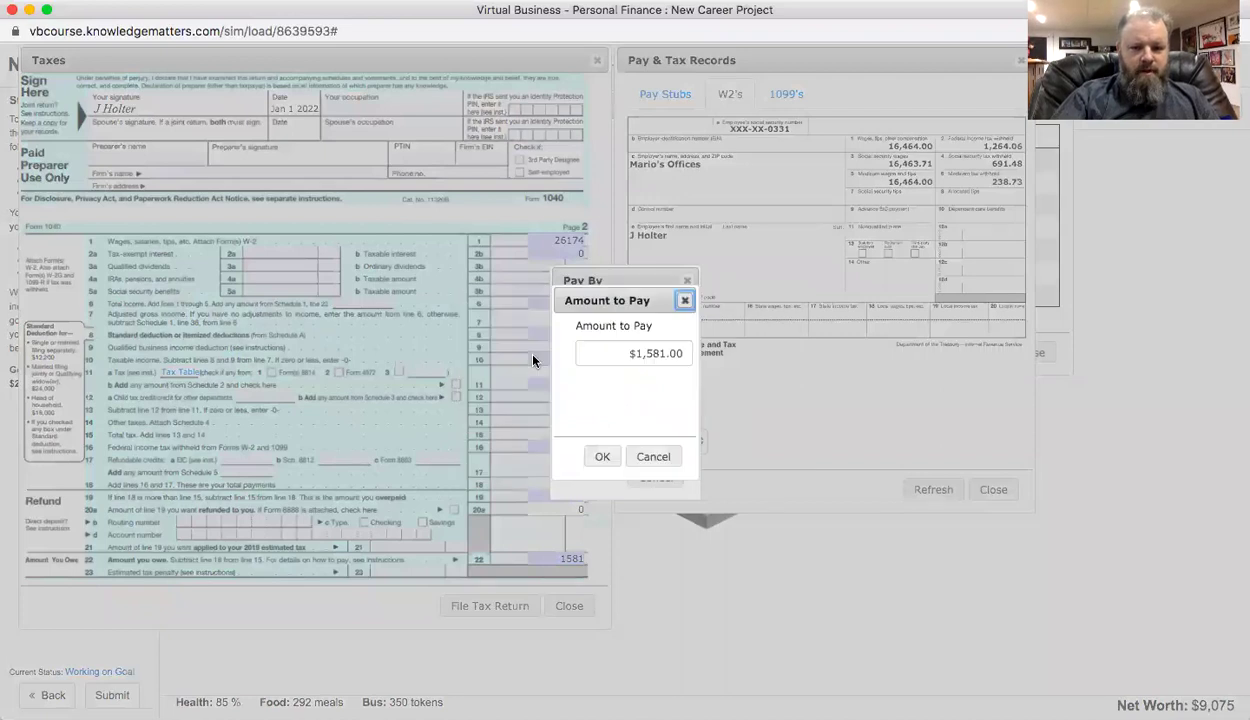
click(599, 457)
click(725, 413)
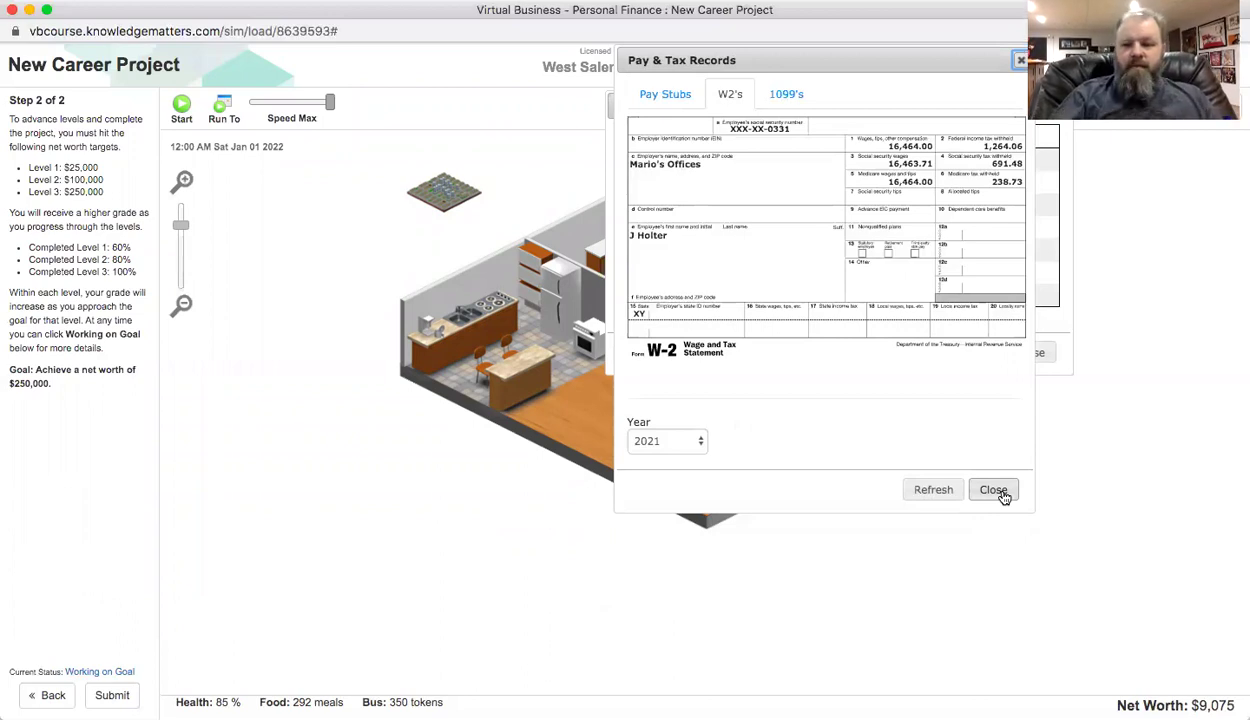
click(1003, 497)
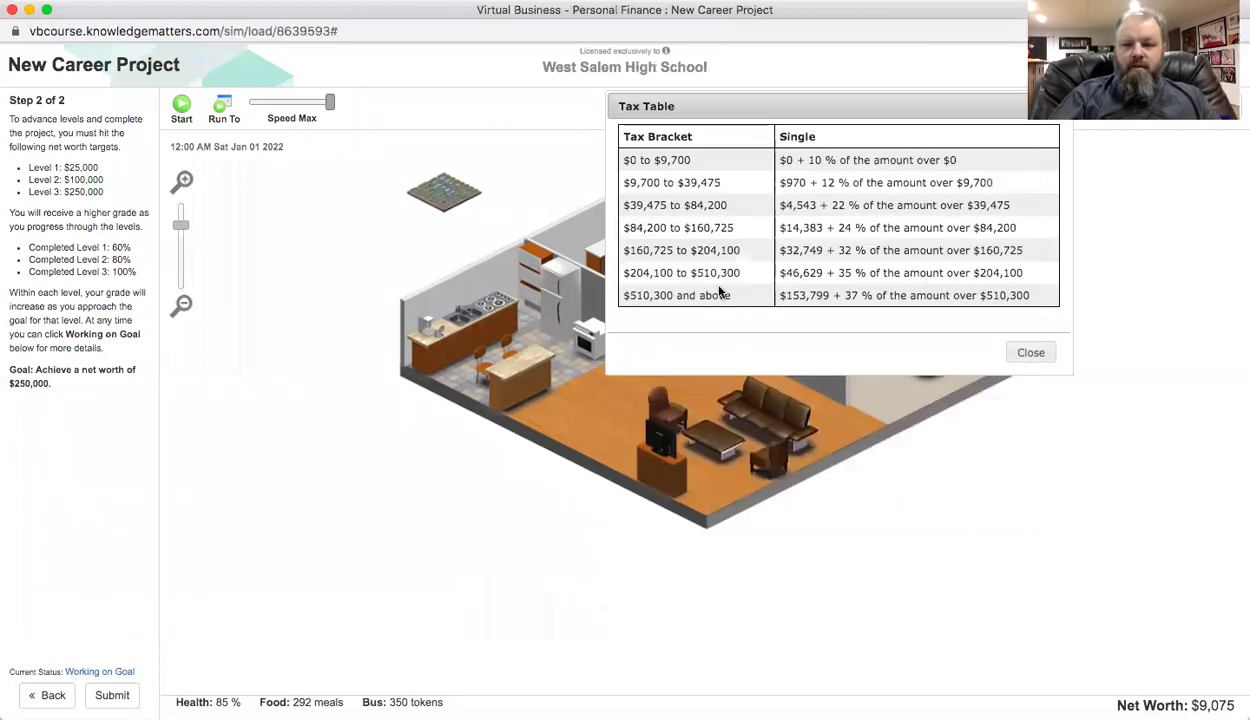
click(992, 344)
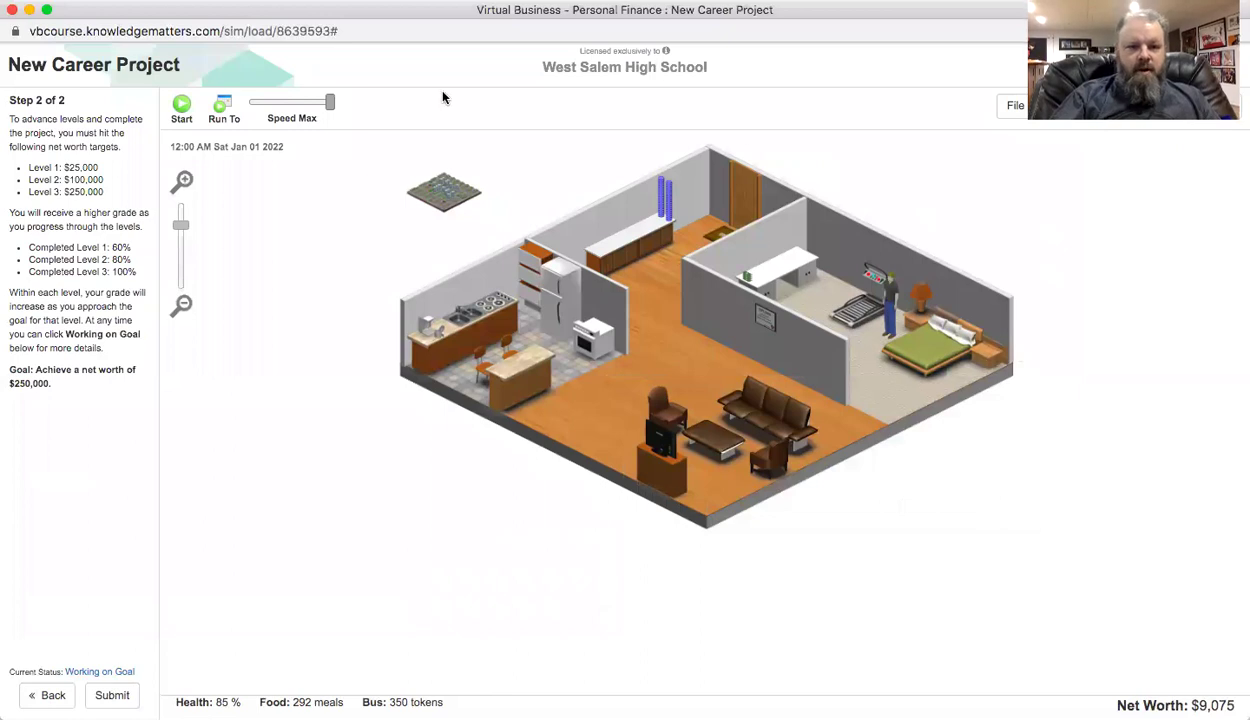
Run the simulation to January 28, 2022.
click(225, 108)
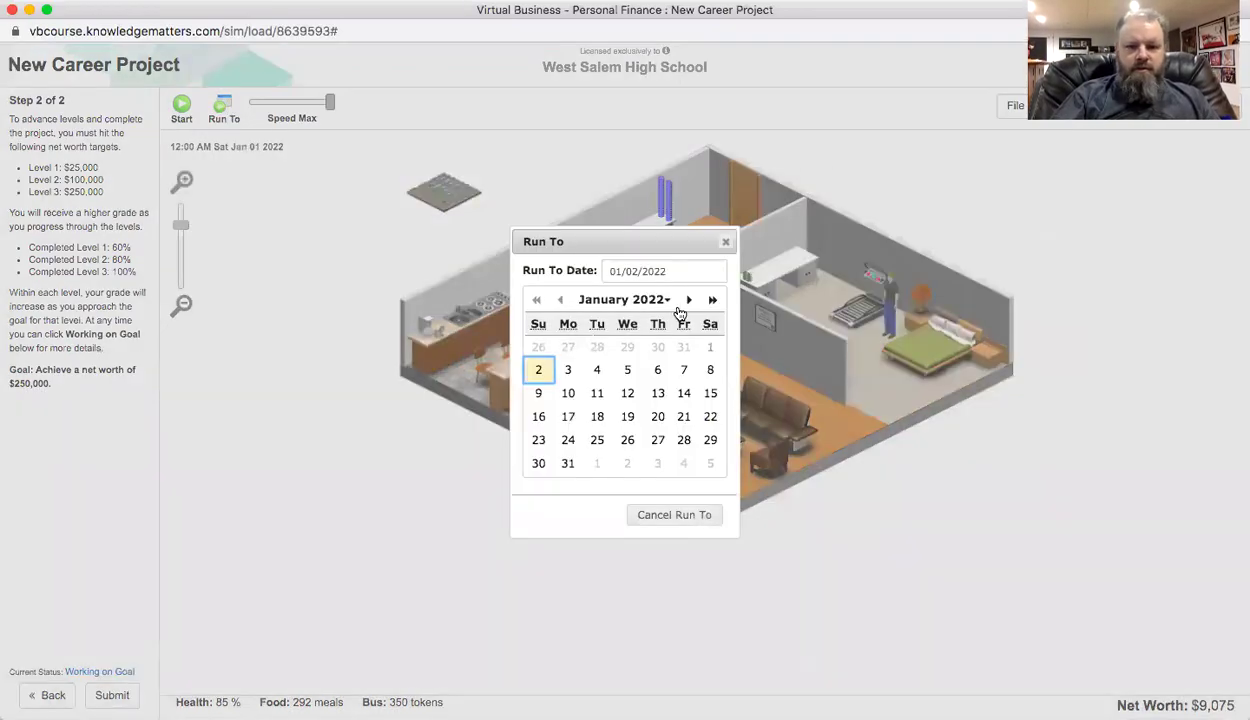
click(689, 301)
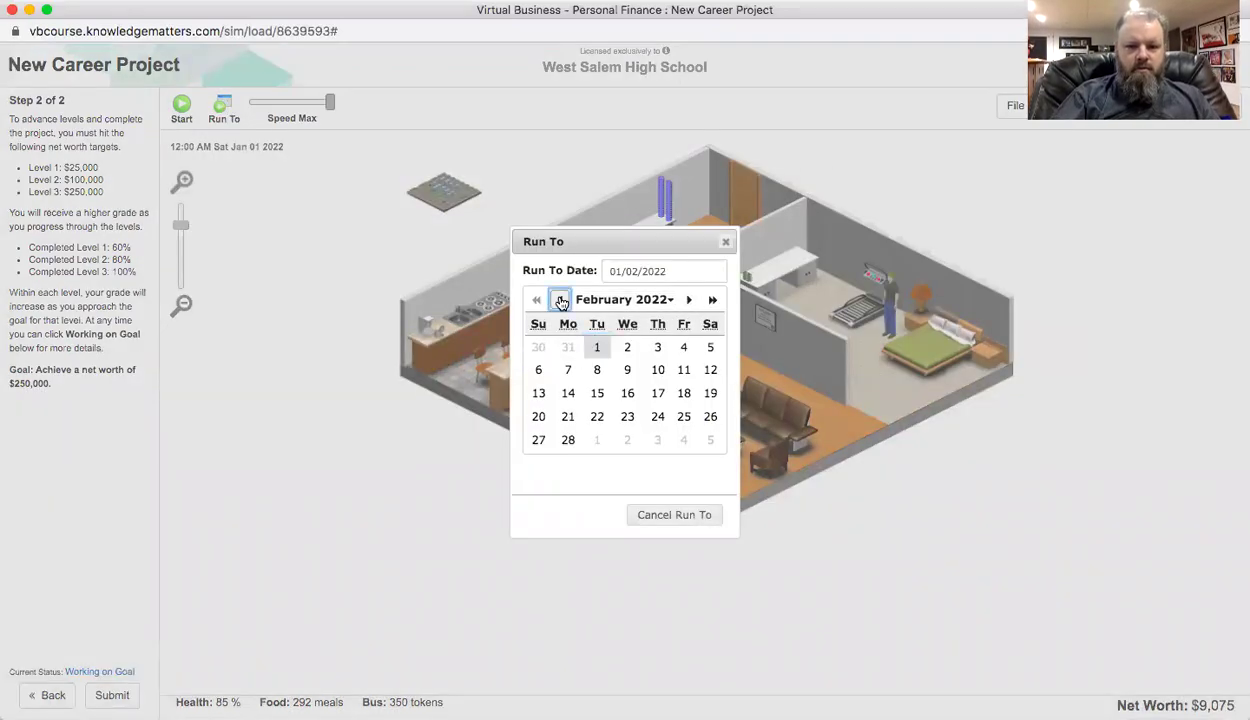
click(560, 300)
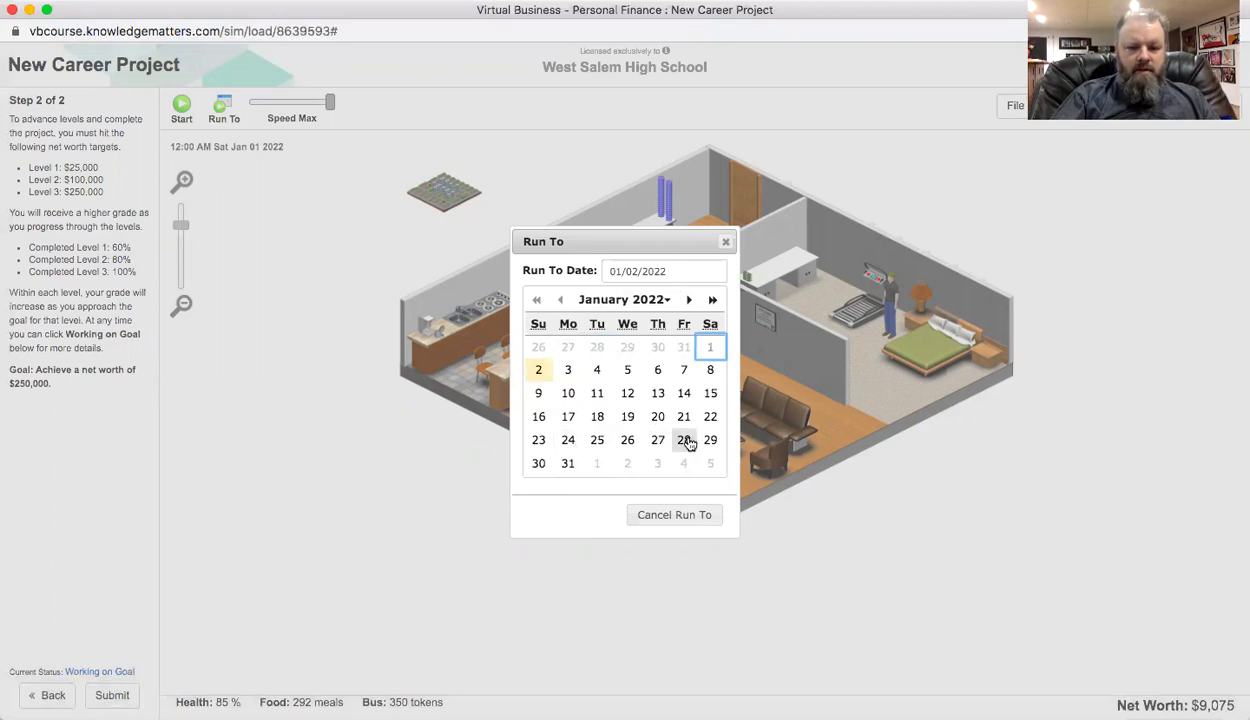
click(684, 440)
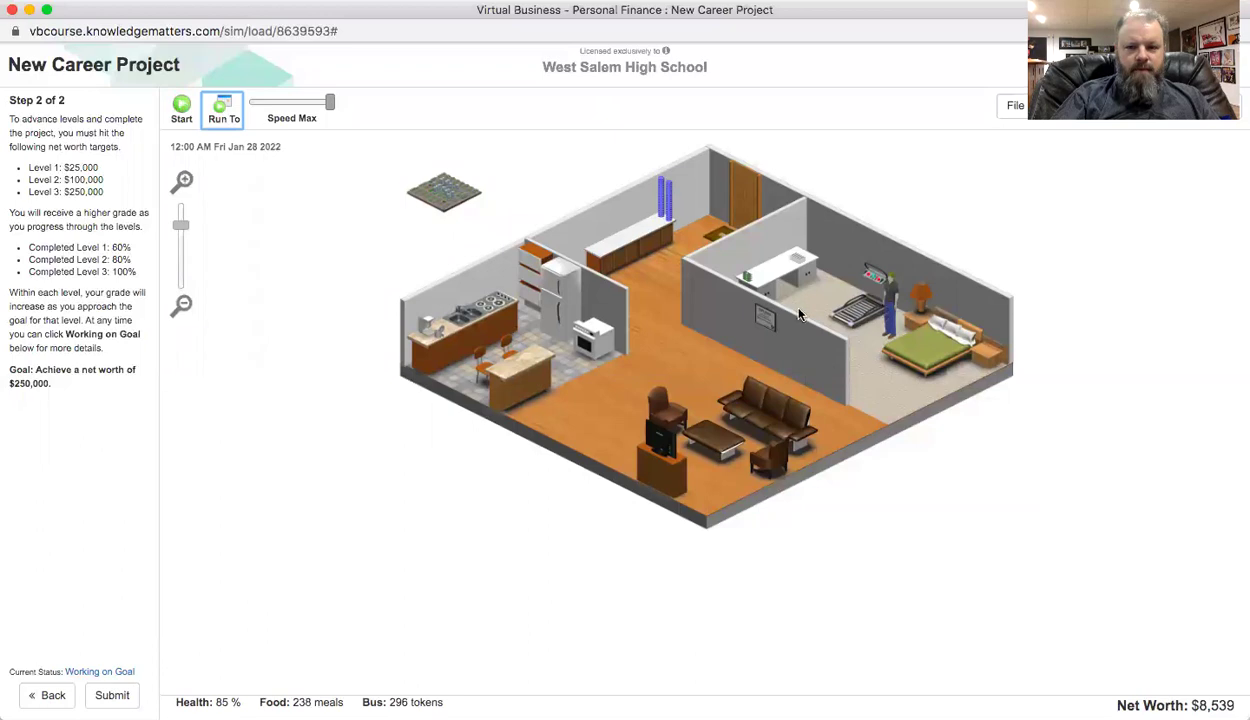
Pay the City Property Management rent and NRG Electric bills by debit card, then discard the last bill.
click(778, 258)
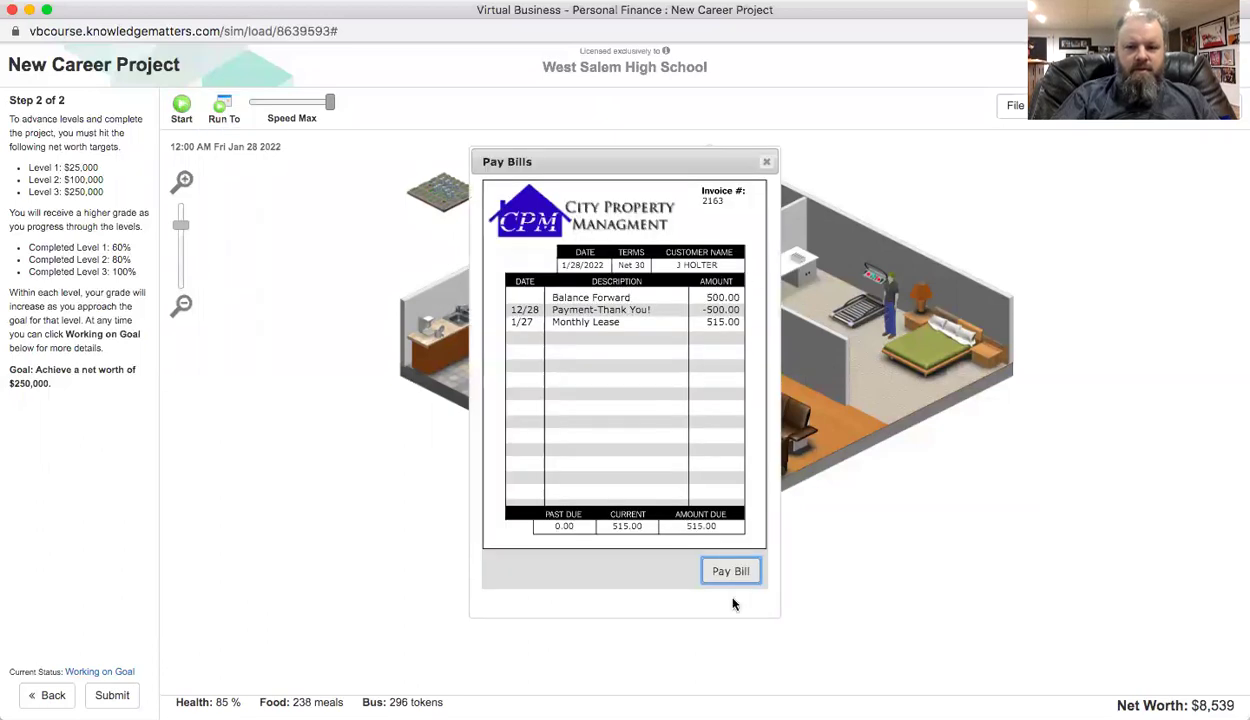
click(730, 572)
click(630, 384)
click(566, 390)
click(593, 453)
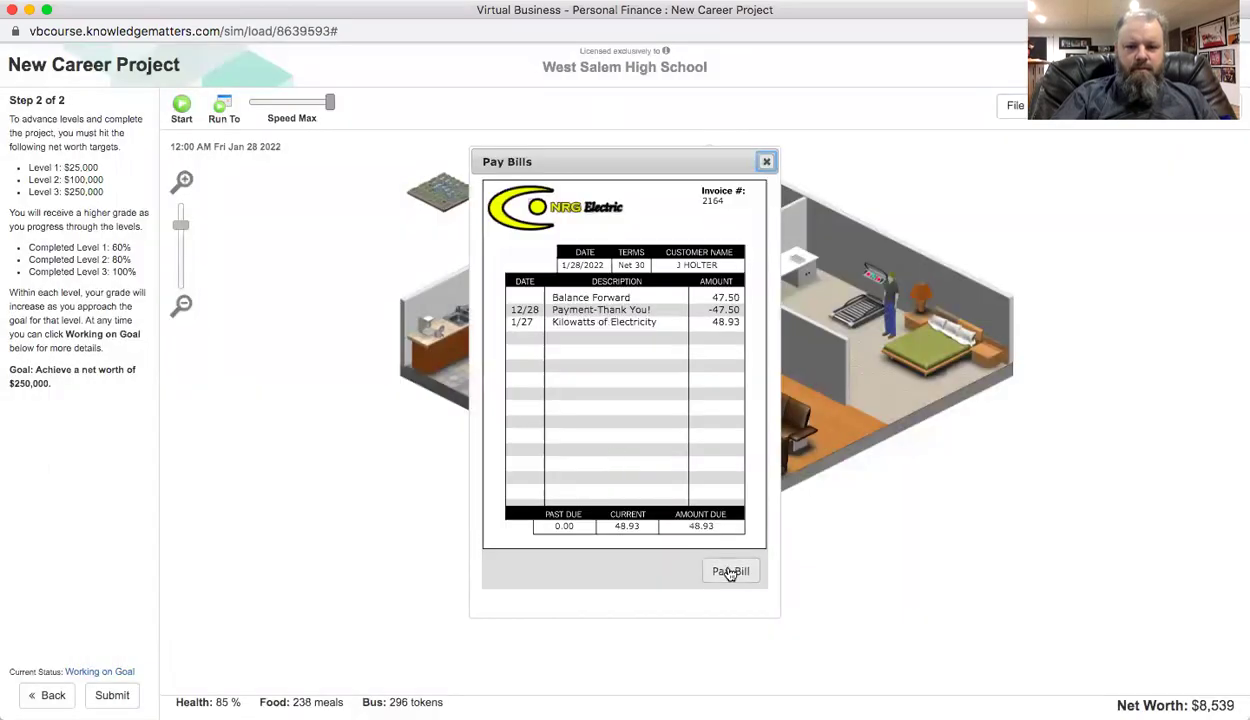
click(730, 572)
click(622, 384)
click(570, 386)
click(603, 461)
click(706, 566)
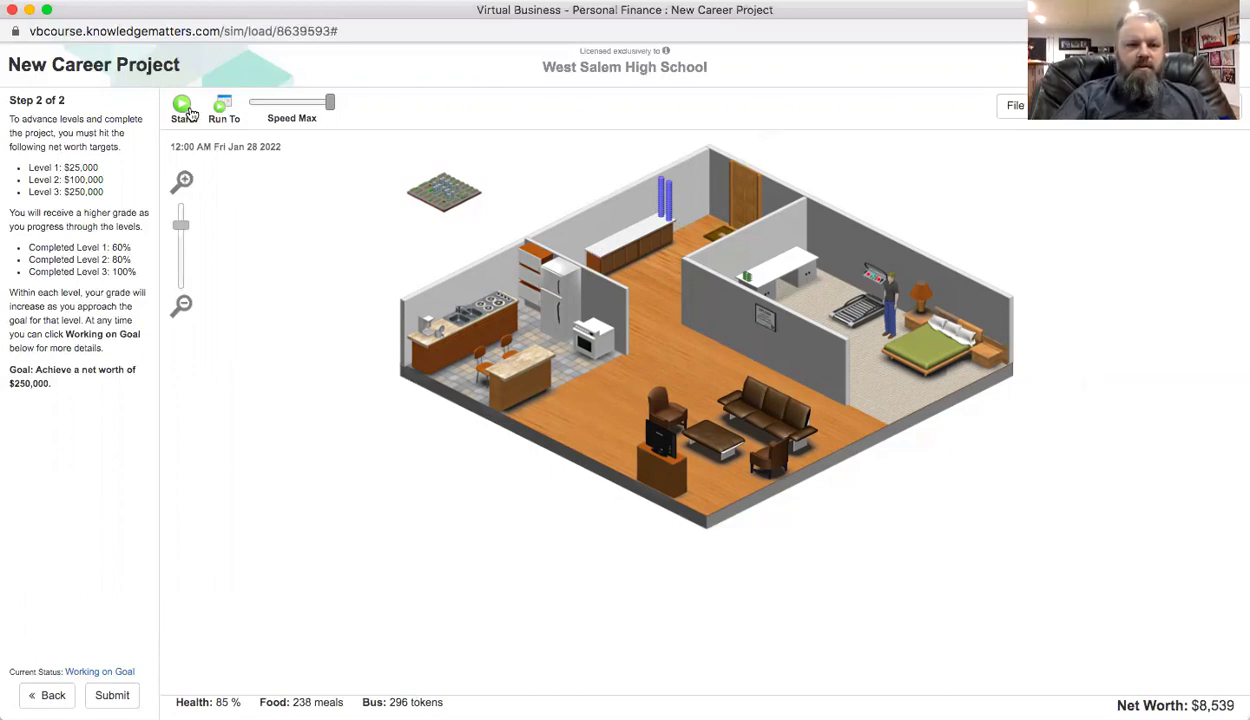
Run the simulation to February 28, 2022.
click(222, 110)
click(688, 299)
click(567, 439)
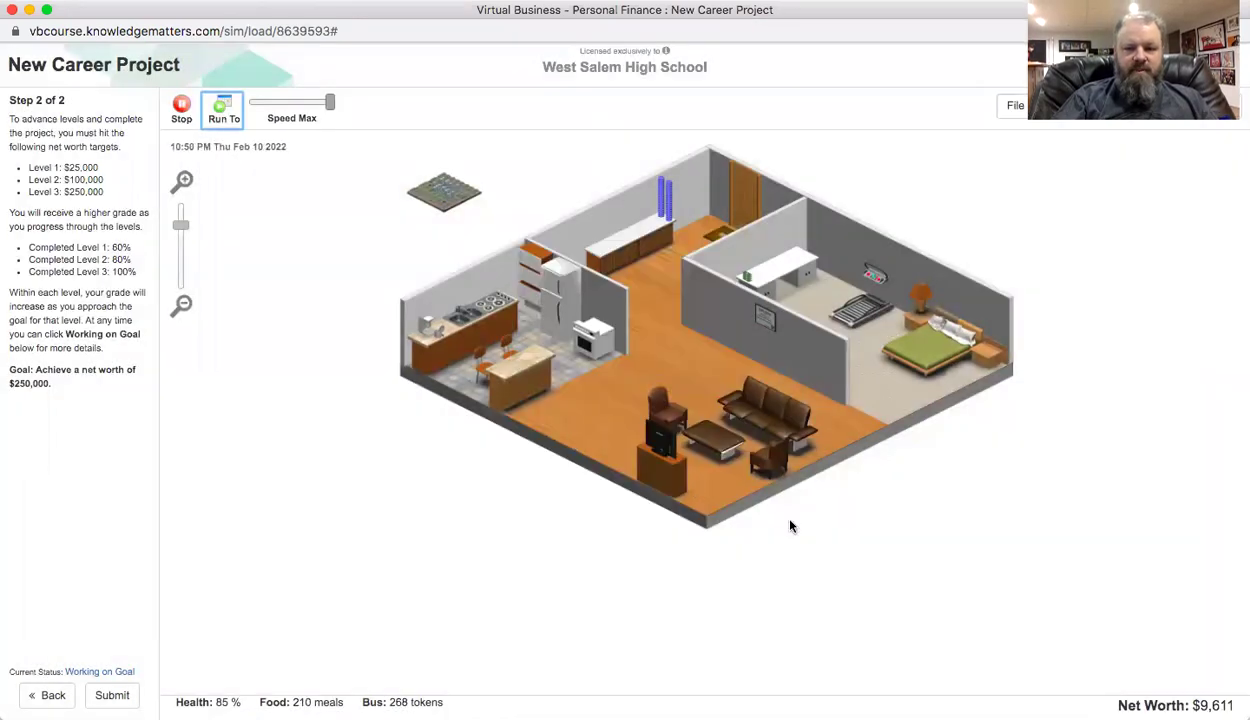
Pay the $515 rent and NRG Electric bills by debit card and discard the bank statement.
click(781, 252)
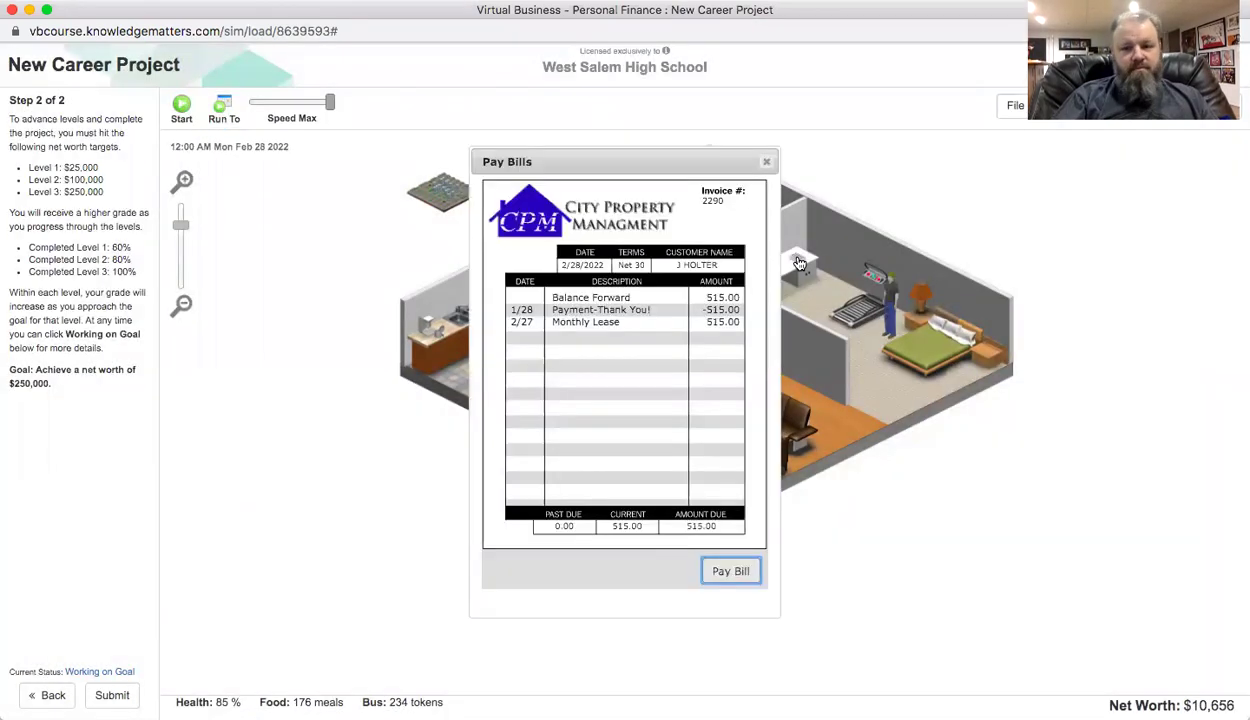
click(745, 578)
click(630, 388)
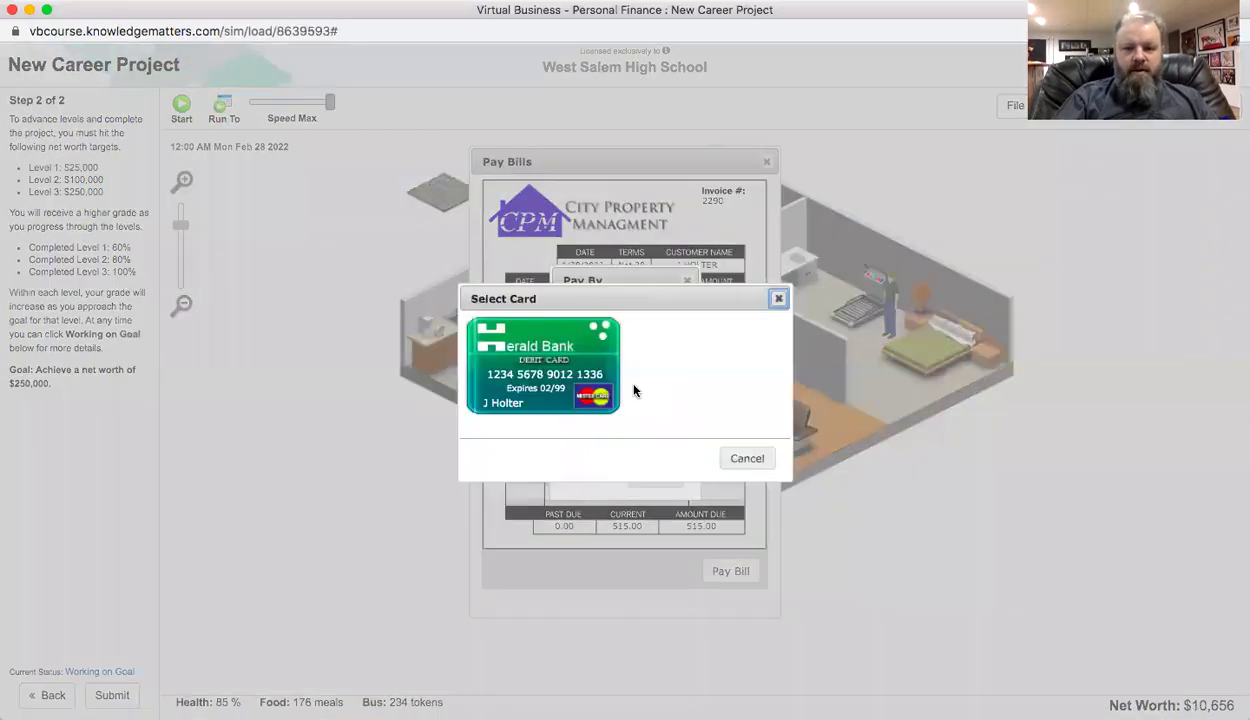
click(538, 388)
click(592, 448)
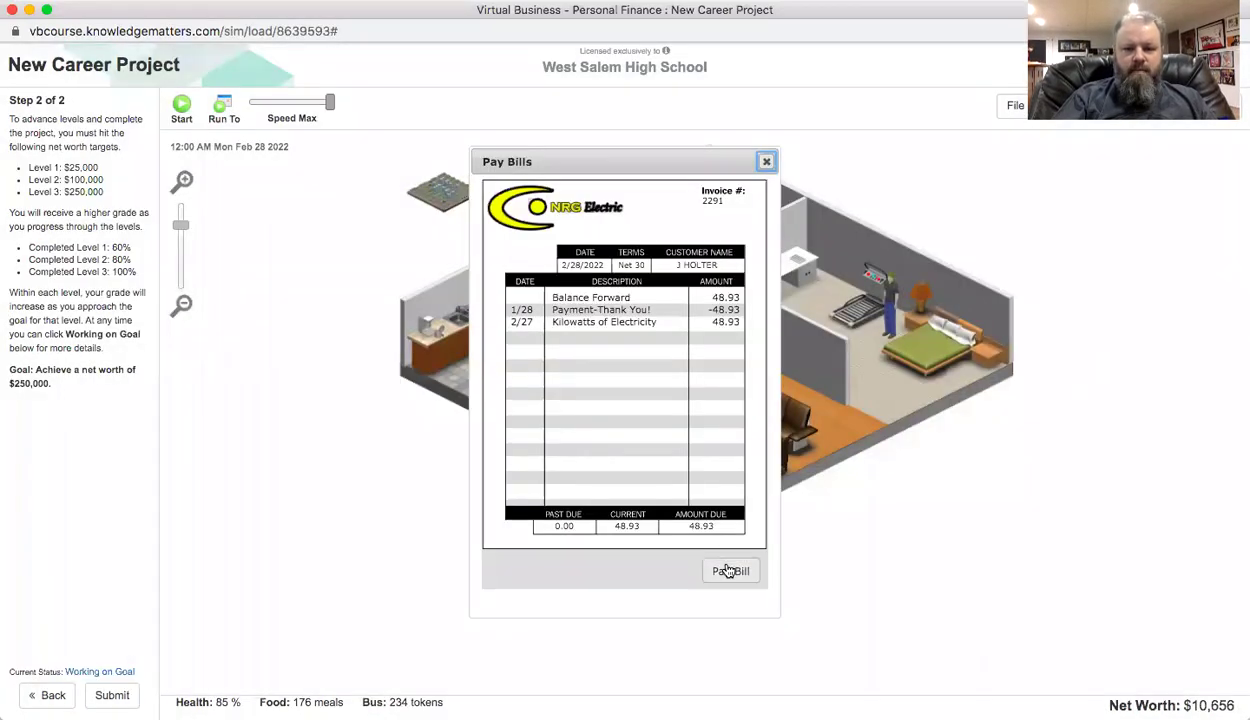
click(728, 570)
click(628, 388)
click(542, 368)
click(600, 456)
click(728, 579)
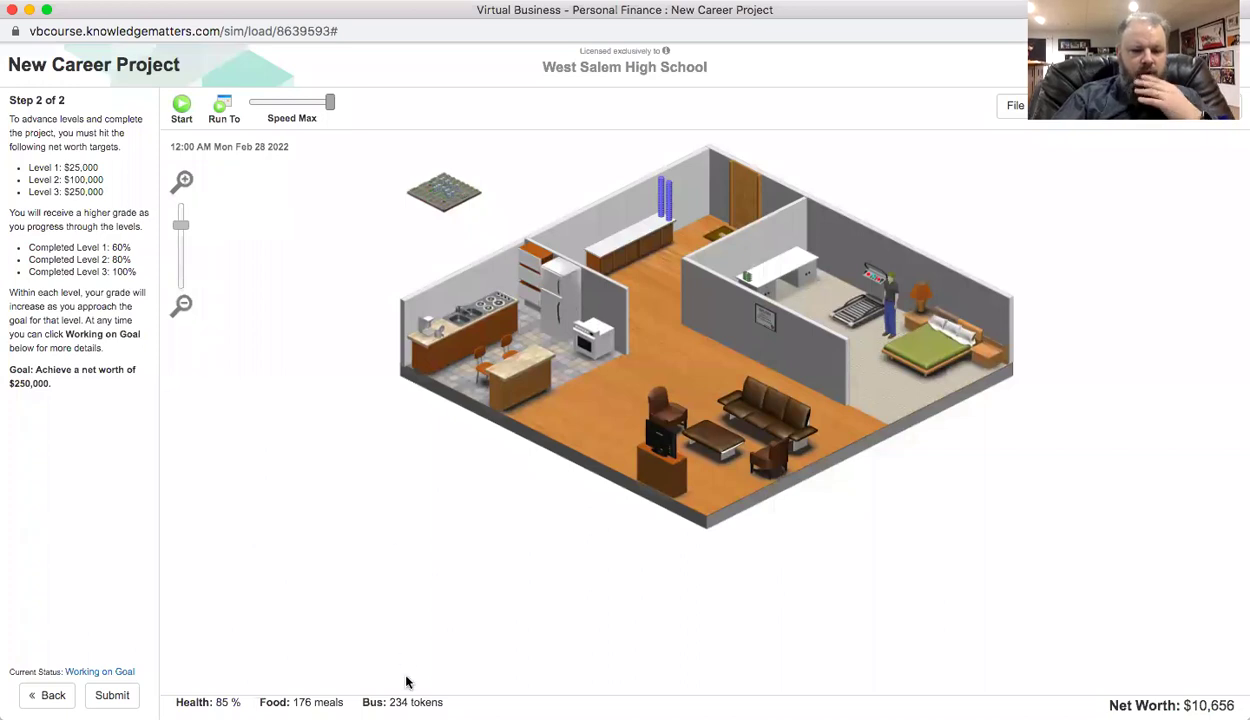
Check the health breakdown and the taxes notice, then bring up the personal records list.
click(1150, 105)
click(1140, 150)
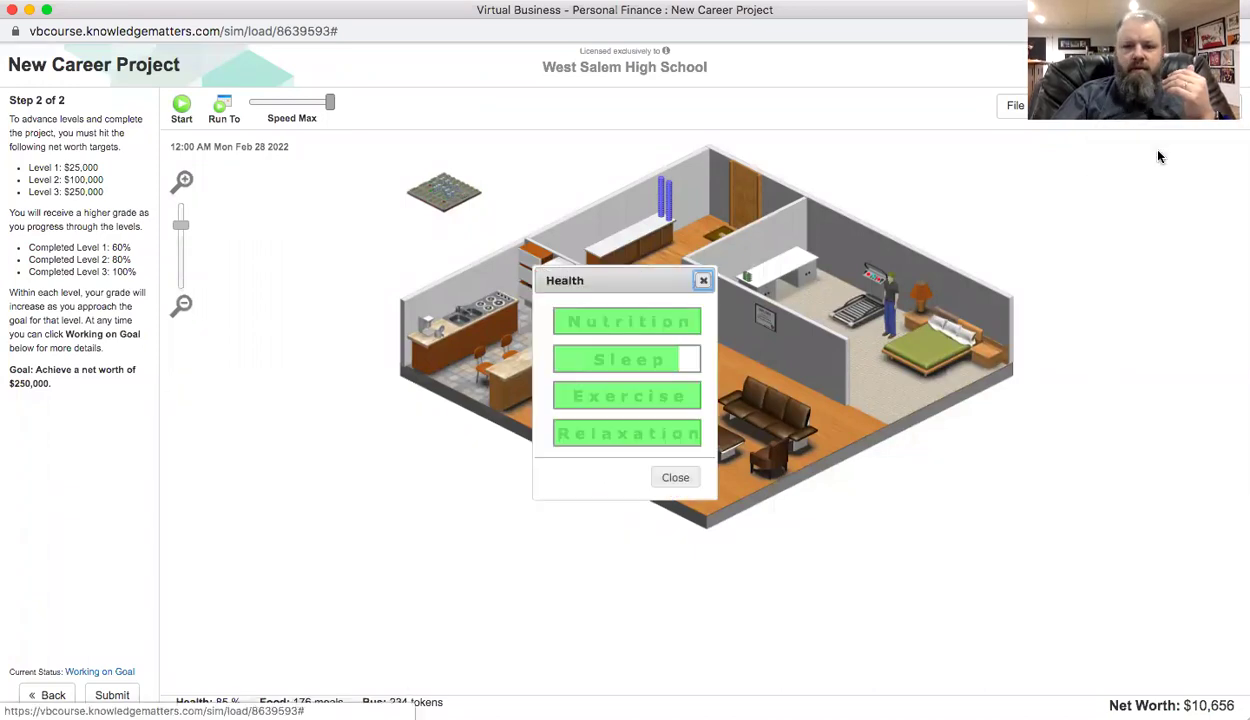
click(703, 280)
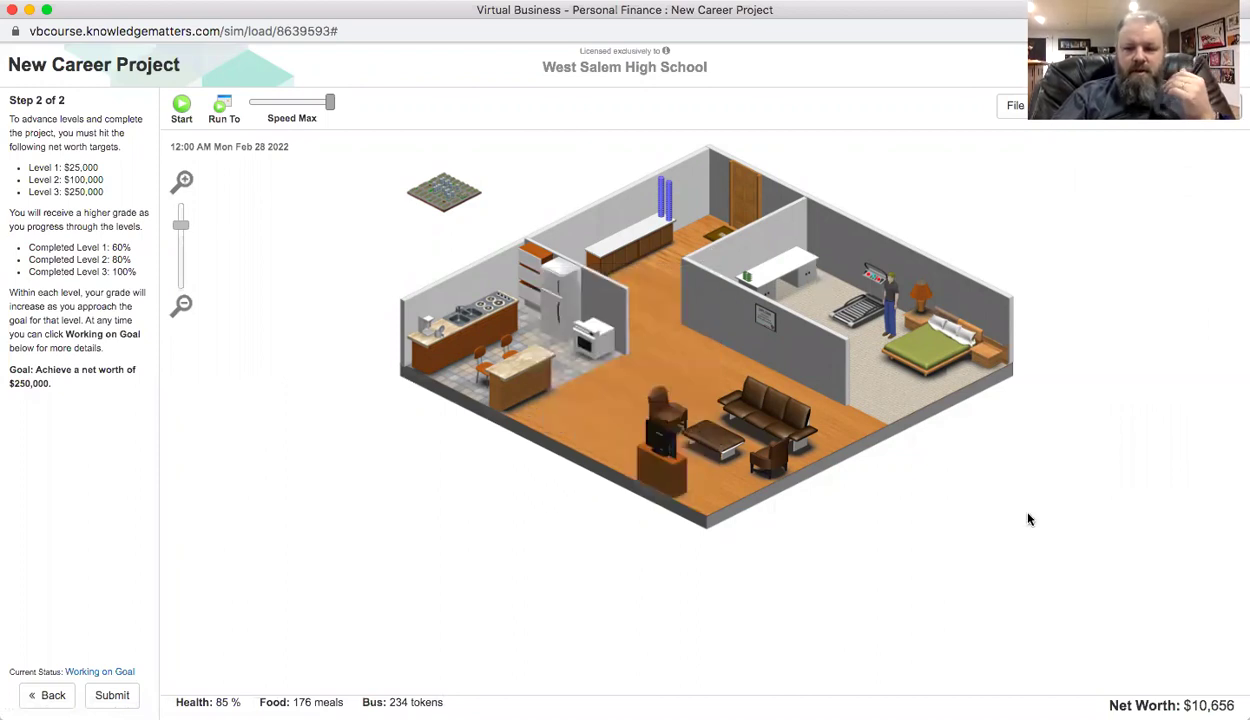
click(1075, 105)
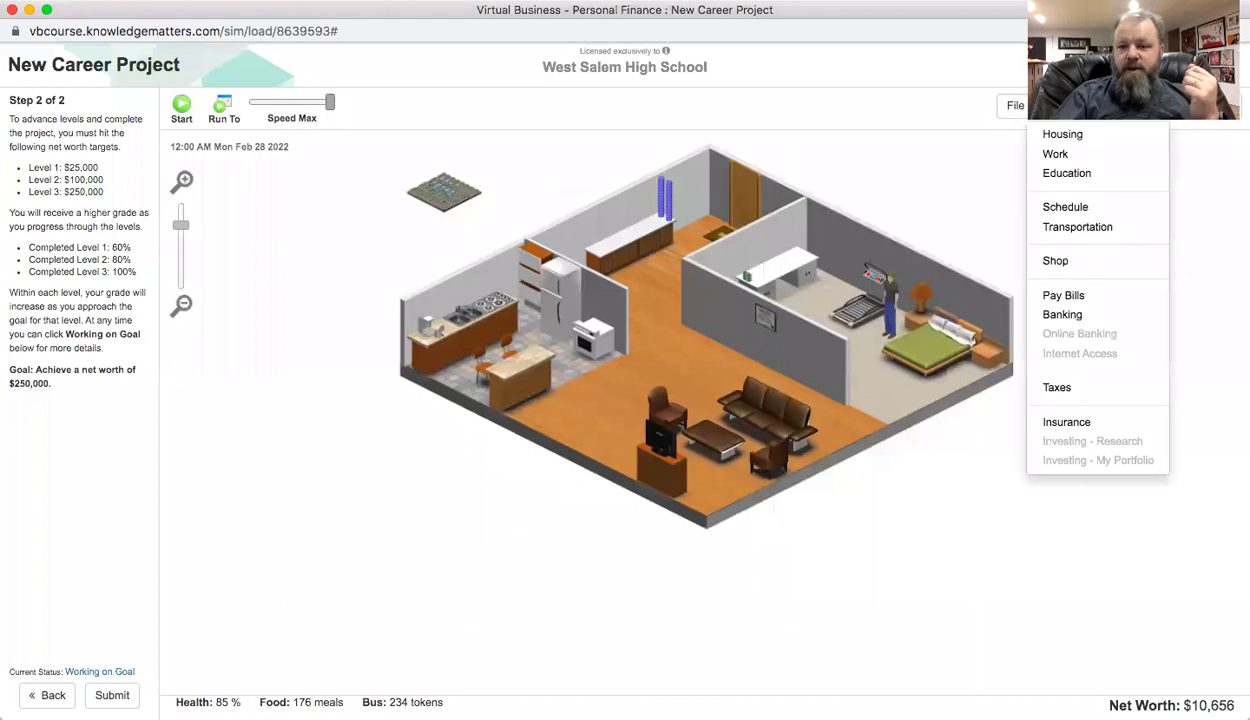
click(1095, 389)
click(723, 425)
click(1160, 105)
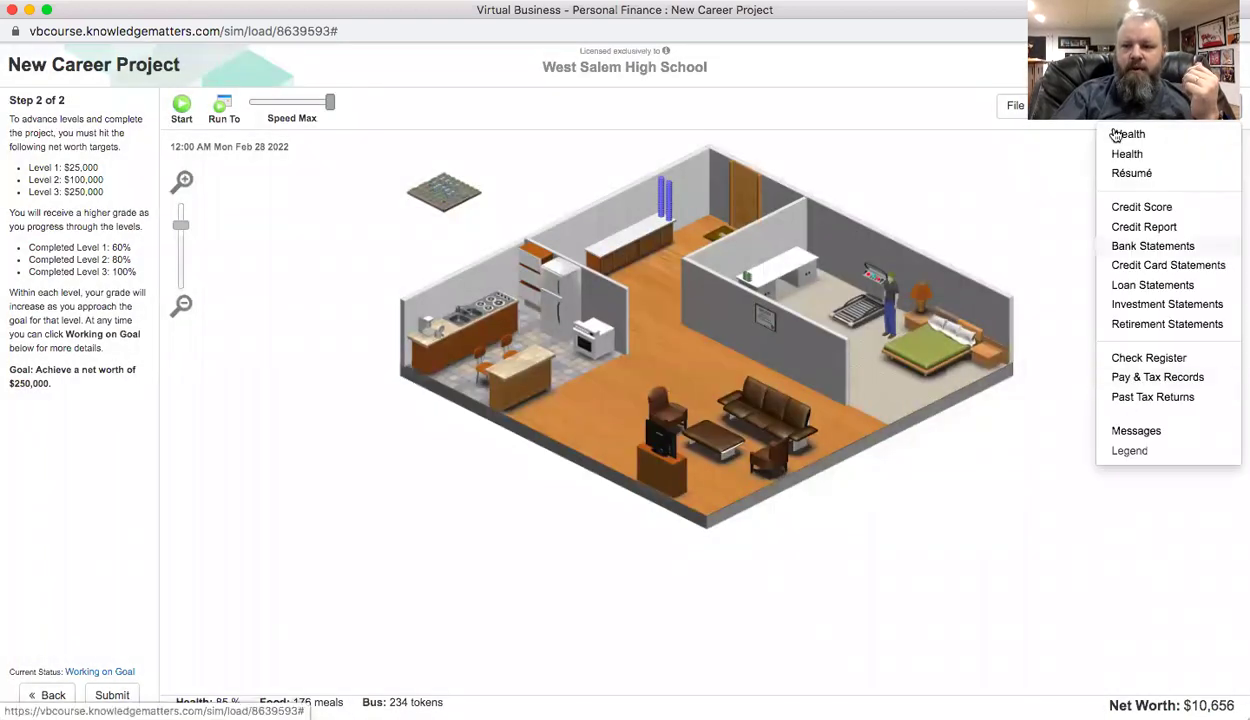
Review the filed 2021 tax return and close it.
click(1135, 399)
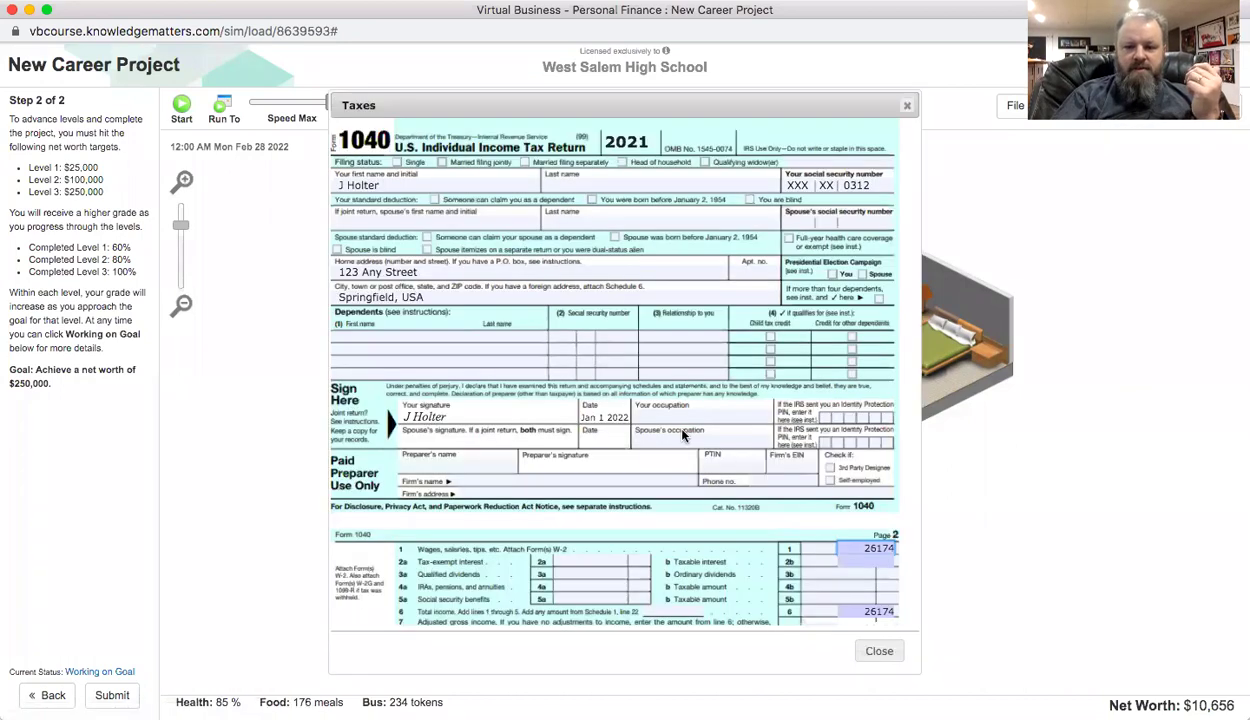
scroll(665, 418, down, 5)
scroll(621, 289, up, 5)
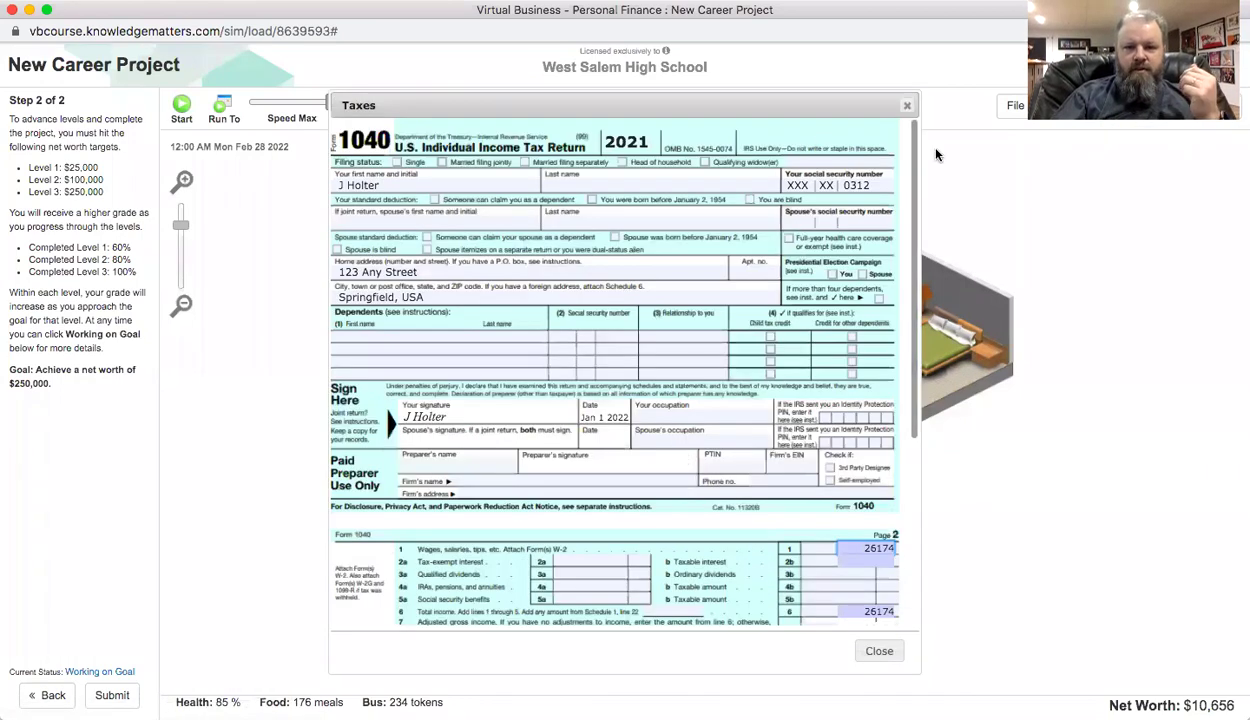
click(906, 106)
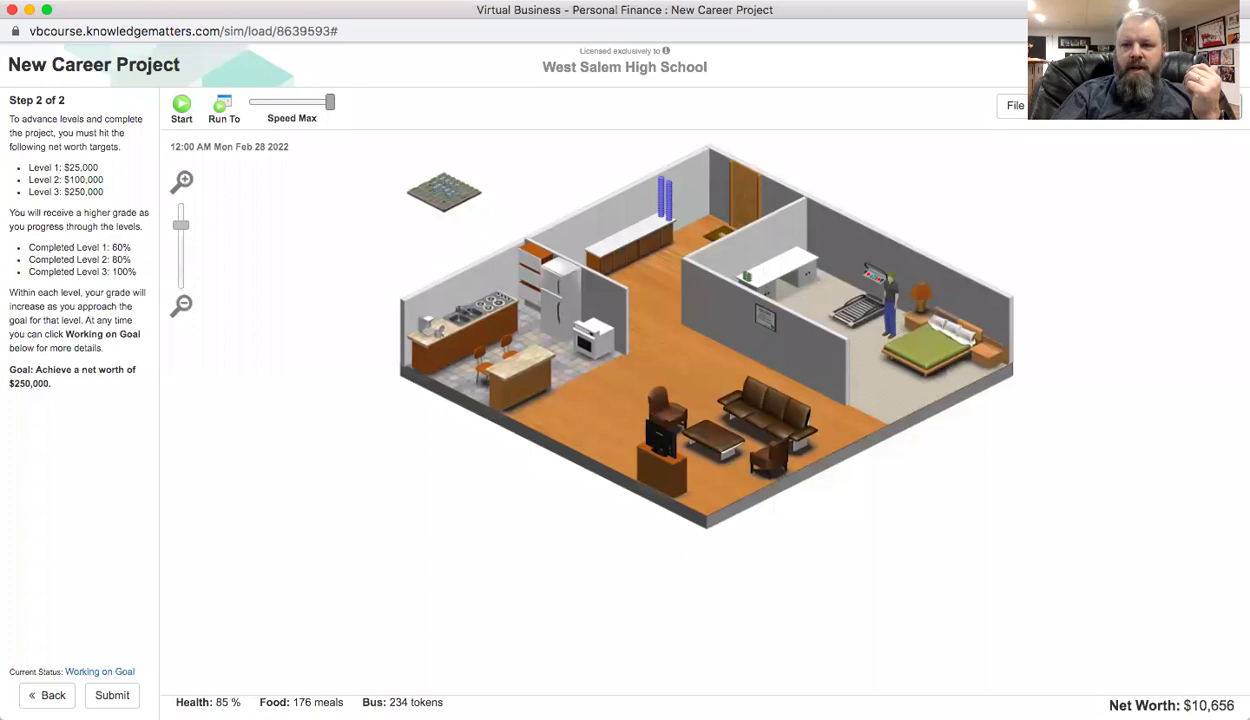
Run to late March and pay the $515 rent and NRG Electric bills by debit card.
click(236, 112)
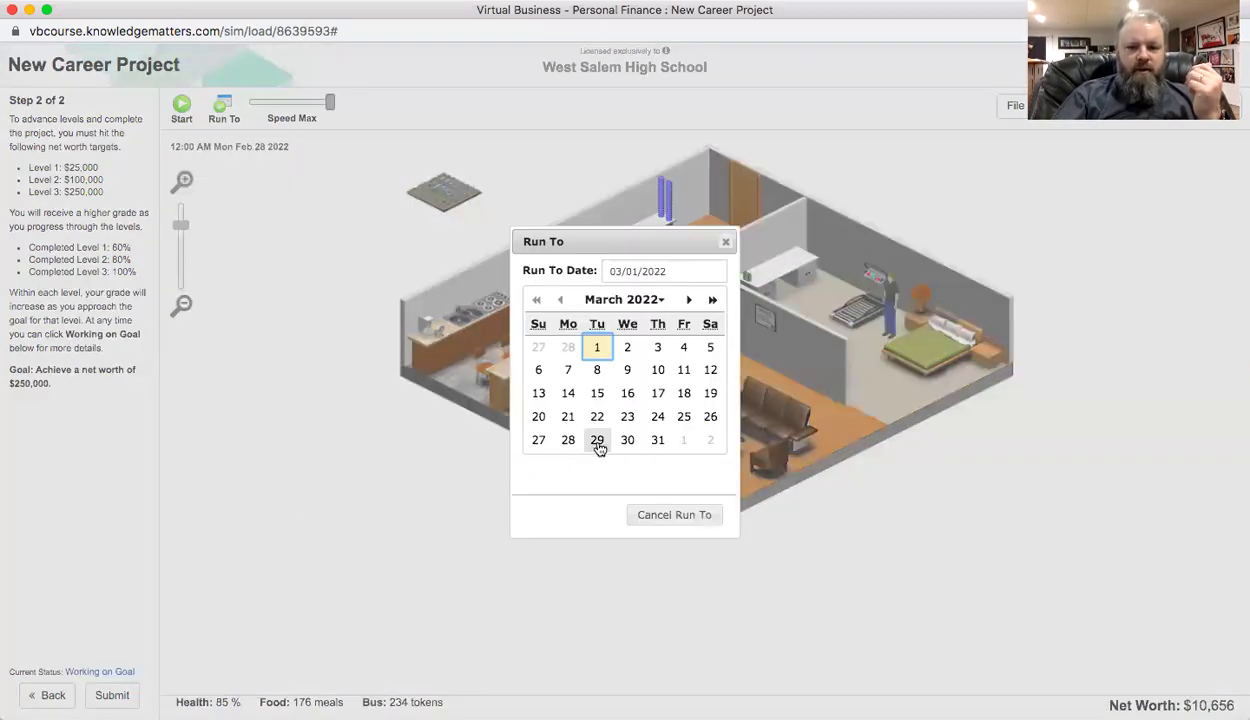
click(568, 440)
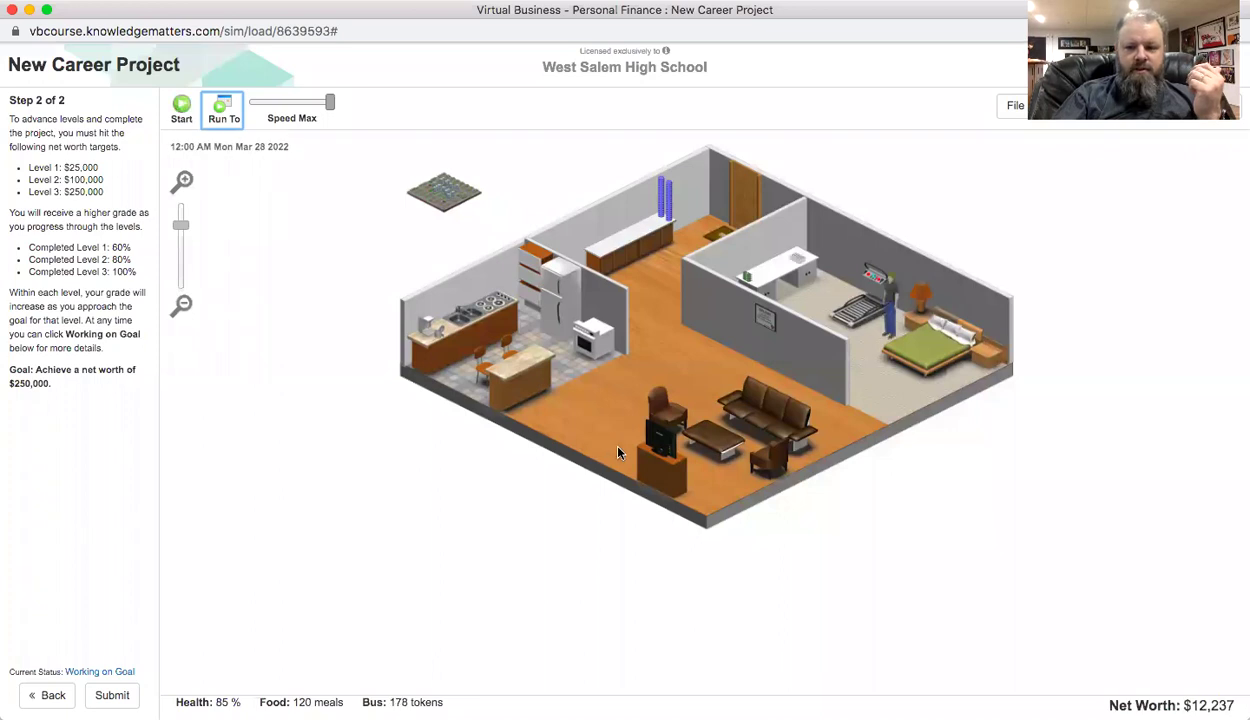
click(800, 267)
click(731, 571)
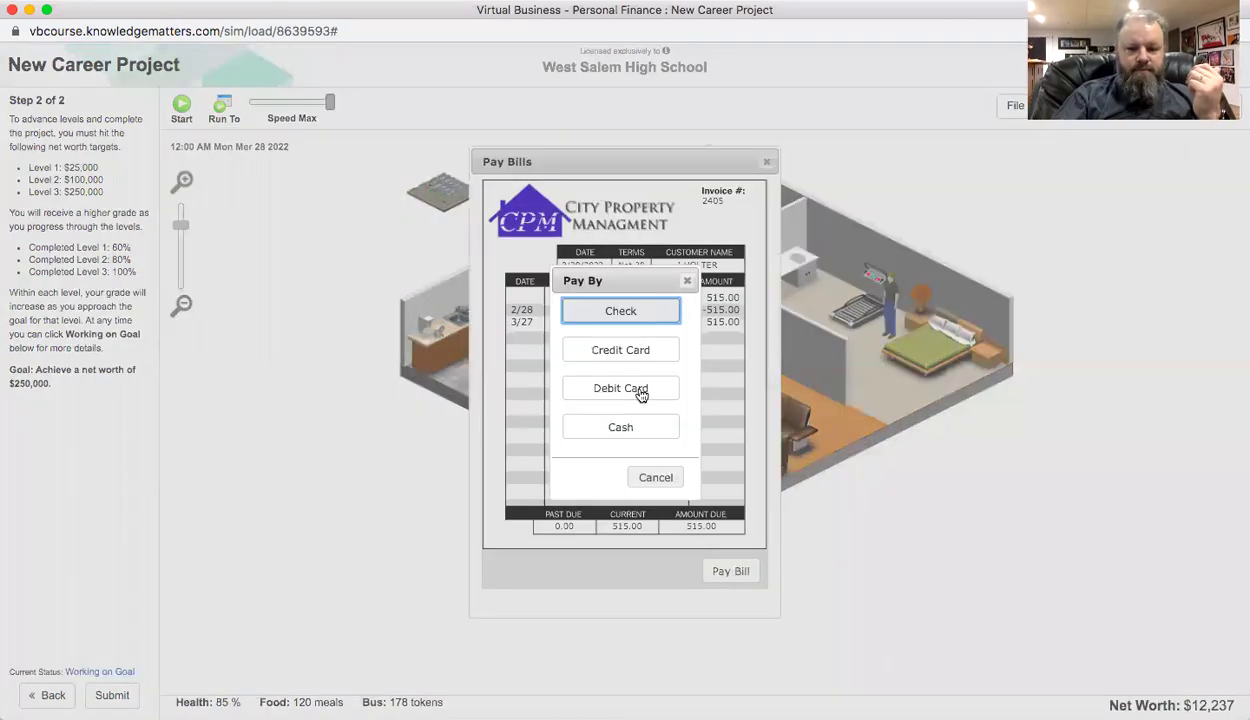
click(636, 390)
click(550, 367)
click(602, 460)
click(722, 571)
click(607, 386)
click(530, 392)
click(610, 459)
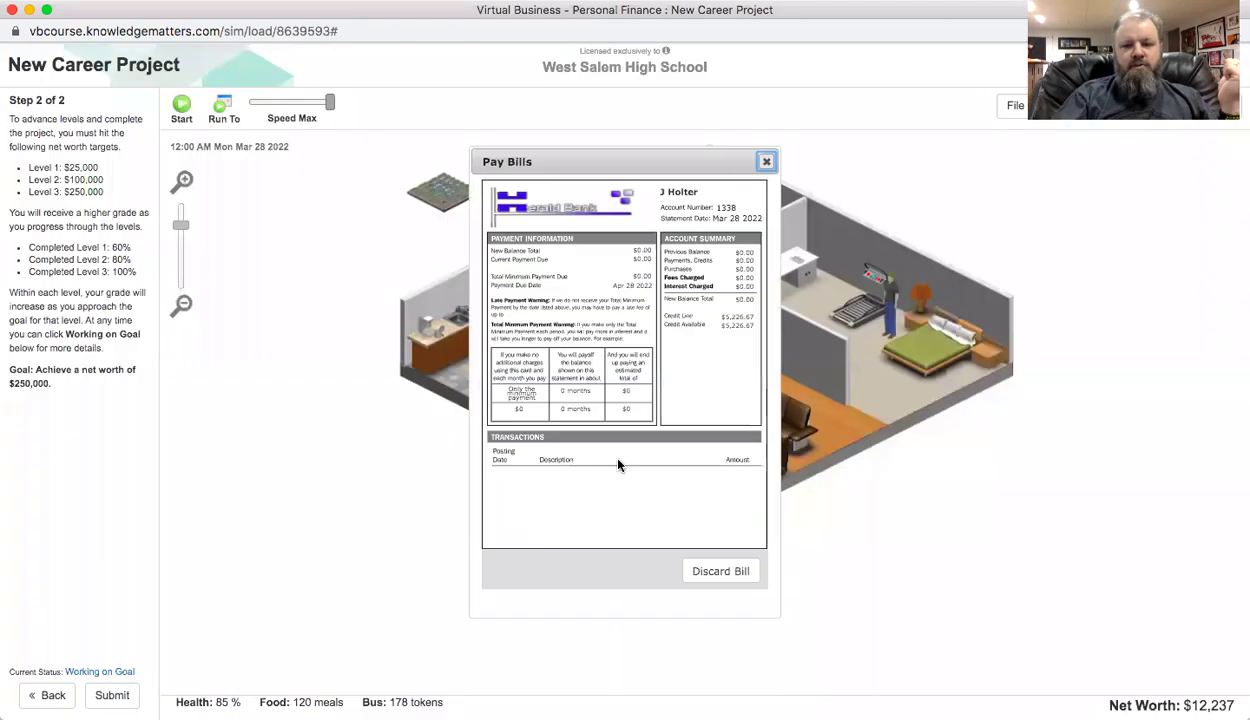
click(730, 578)
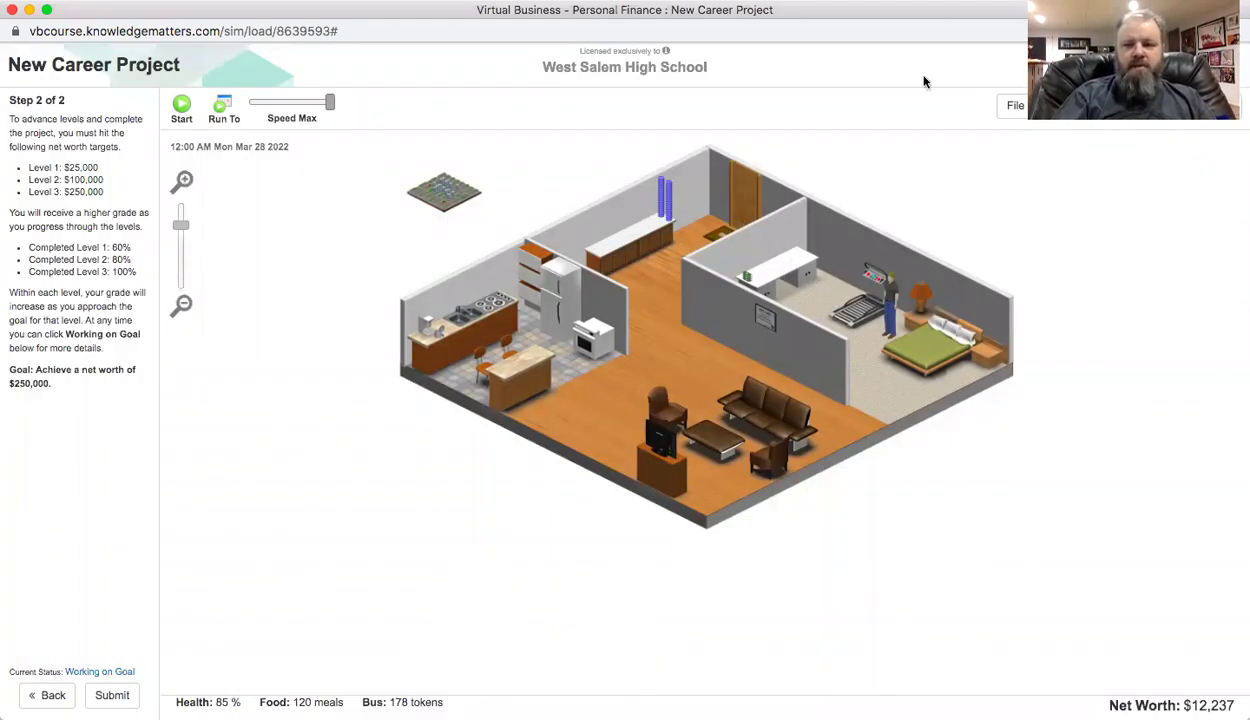
Run to April 28 and pay the $515 rent and electric bills by debit card.
click(224, 108)
click(691, 300)
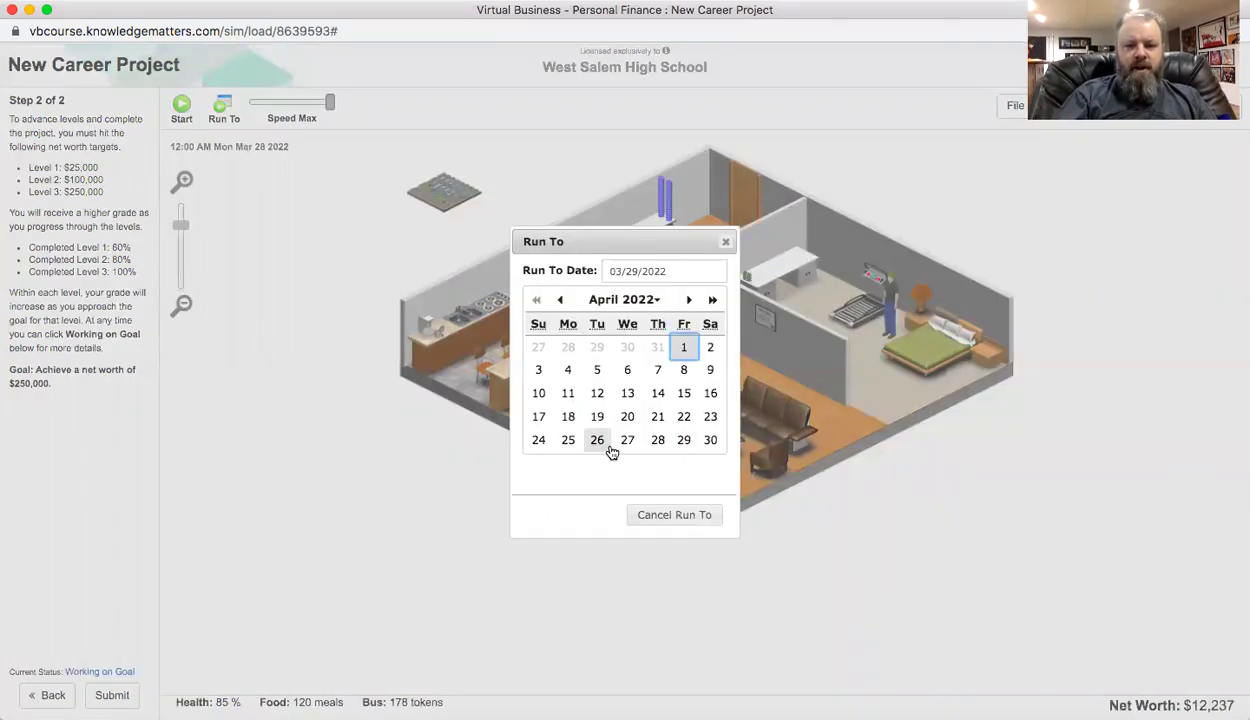
click(660, 440)
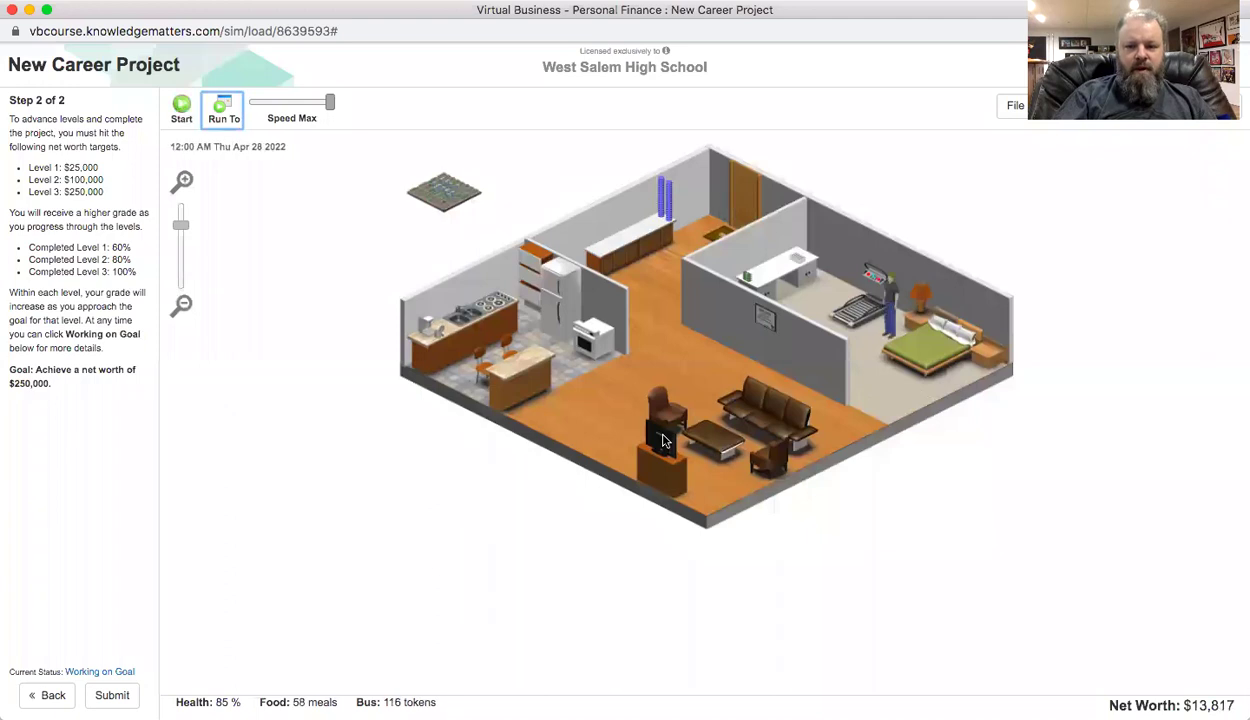
click(796, 262)
click(730, 571)
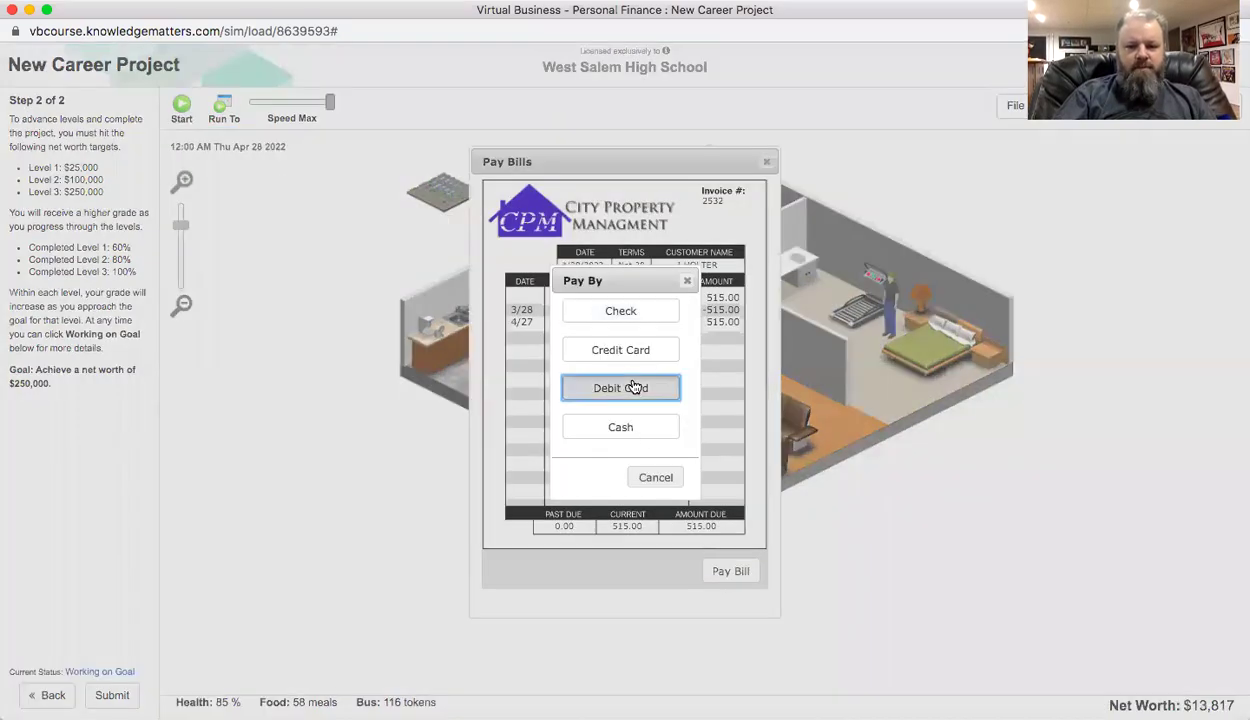
click(633, 389)
click(570, 386)
click(590, 446)
click(715, 579)
click(641, 395)
click(561, 371)
click(593, 453)
click(726, 574)
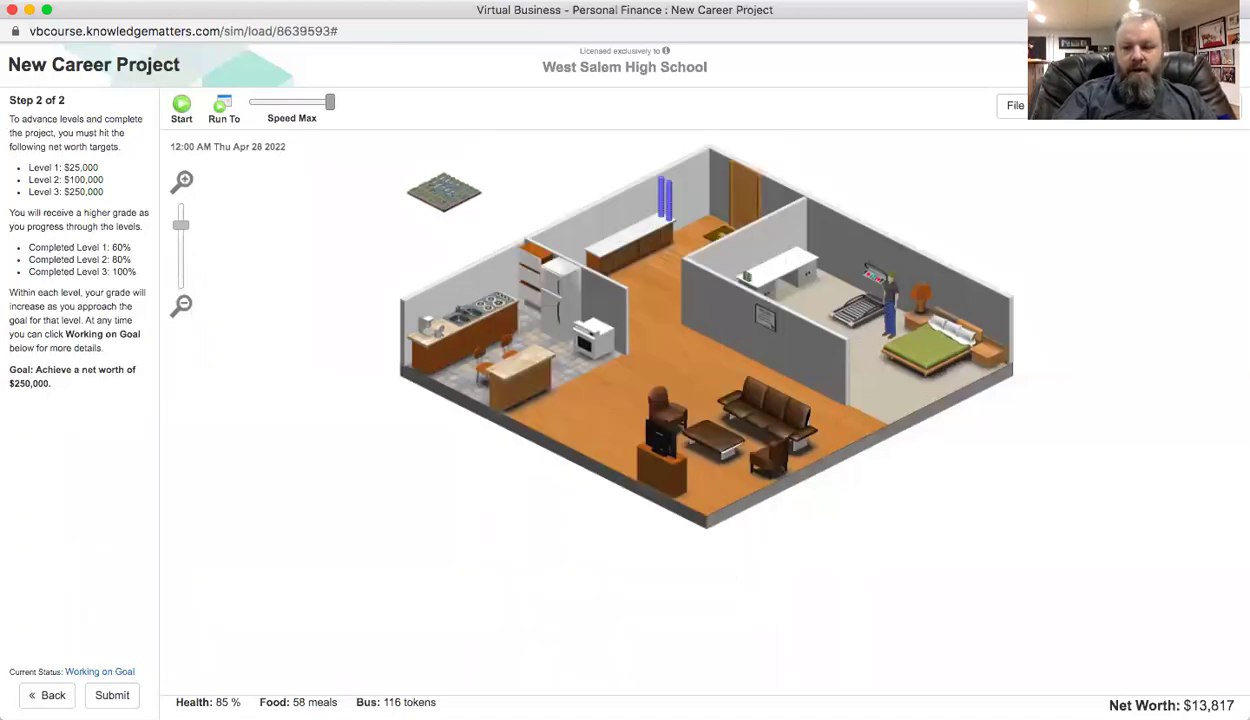
Buy 500 meals at the kitchen fridge, paying by debit card.
click(569, 287)
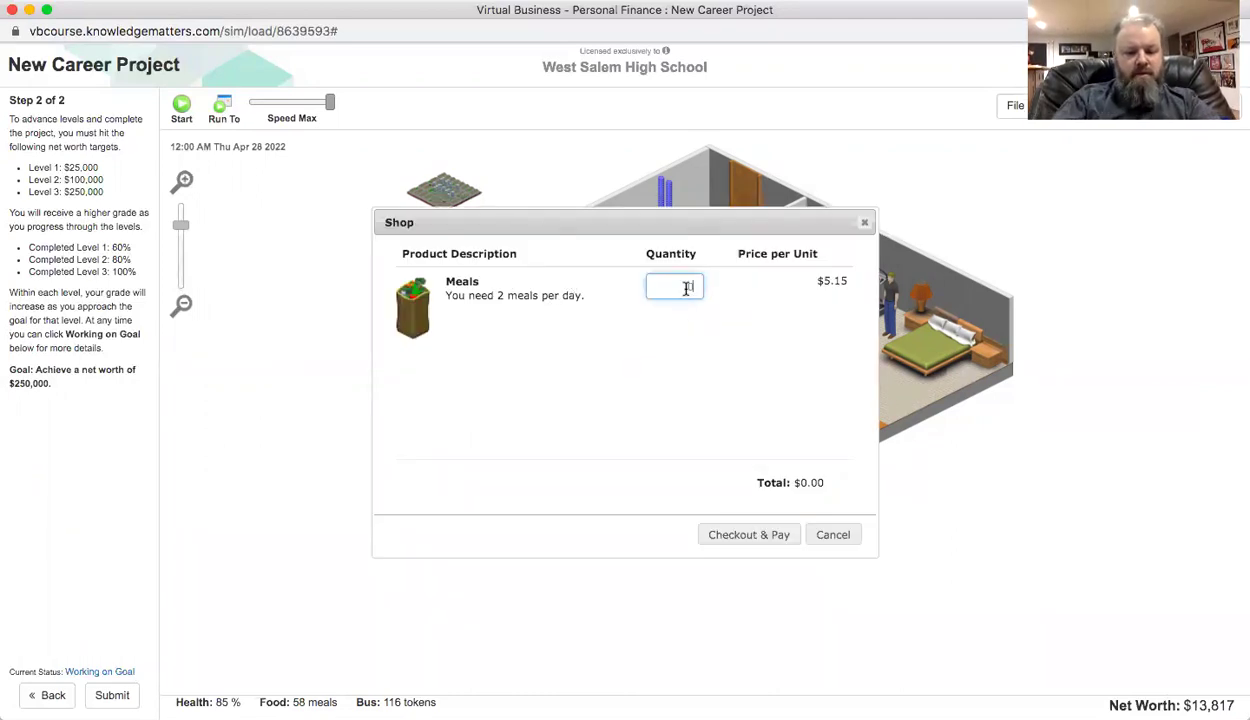
text(50)
key(BackSpace)
text(00)
click(730, 534)
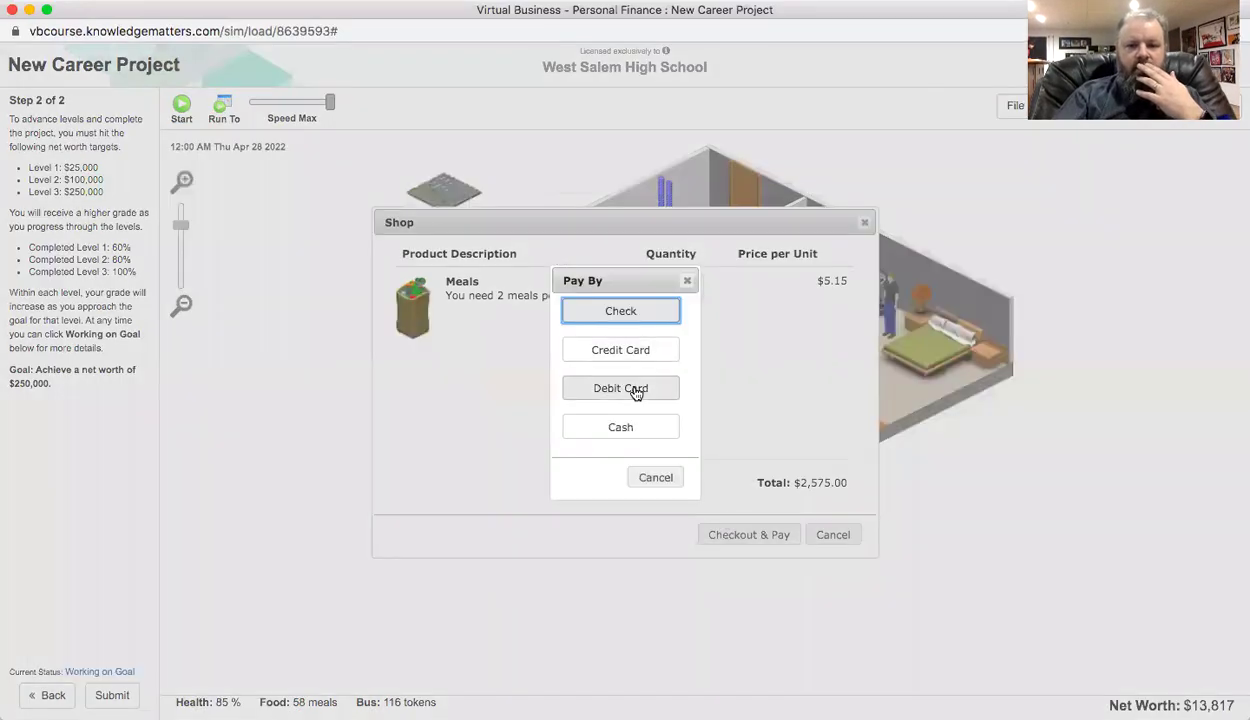
click(636, 391)
click(590, 375)
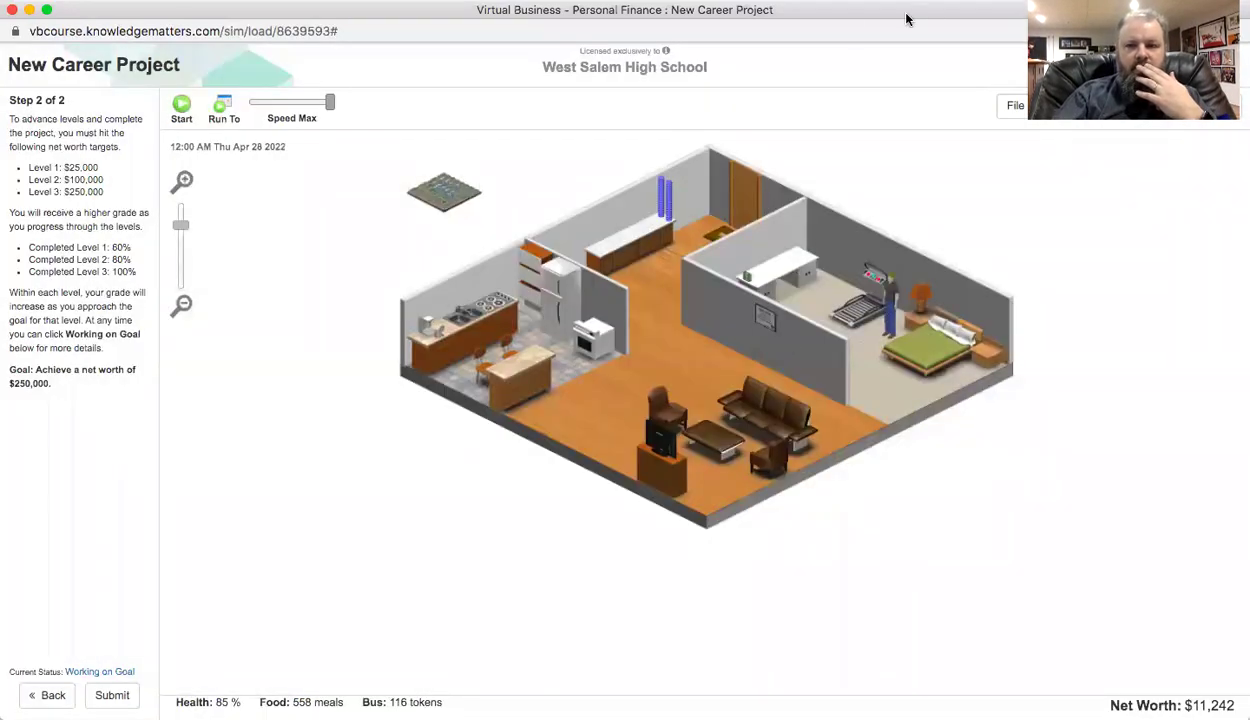
Buy 500 bus tokens at City Bus by debit card and return home.
click(1015, 105)
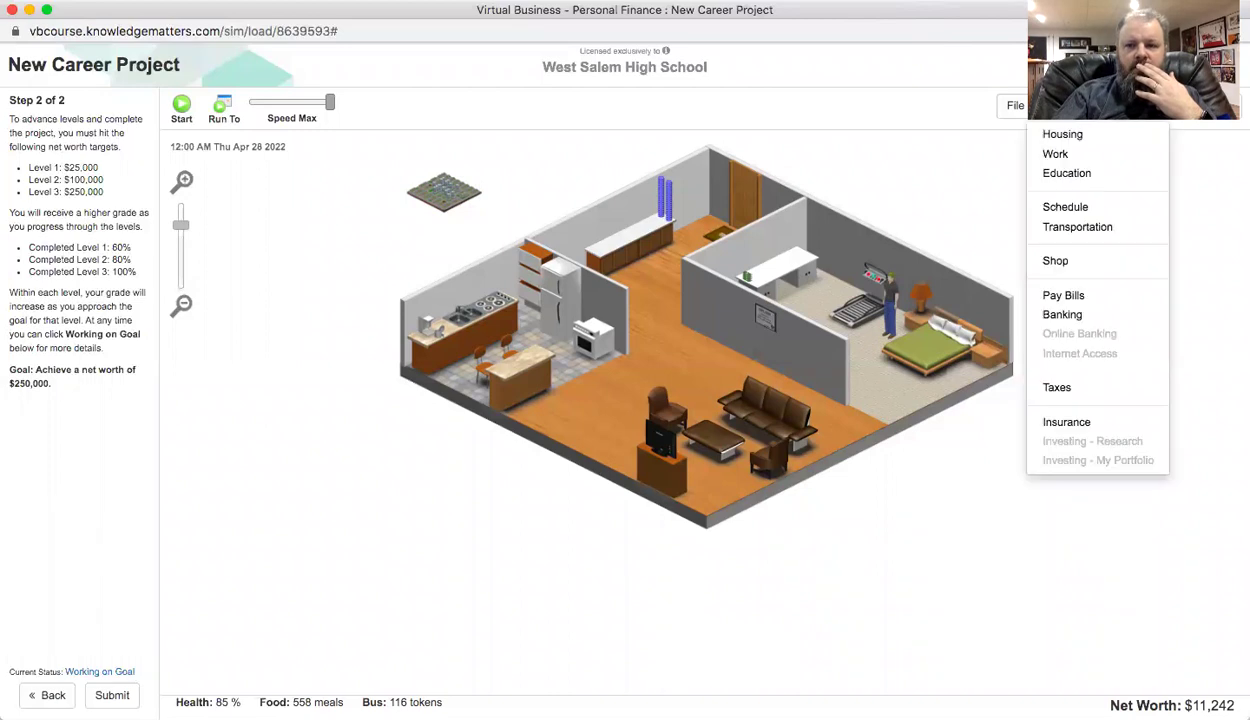
click(1075, 261)
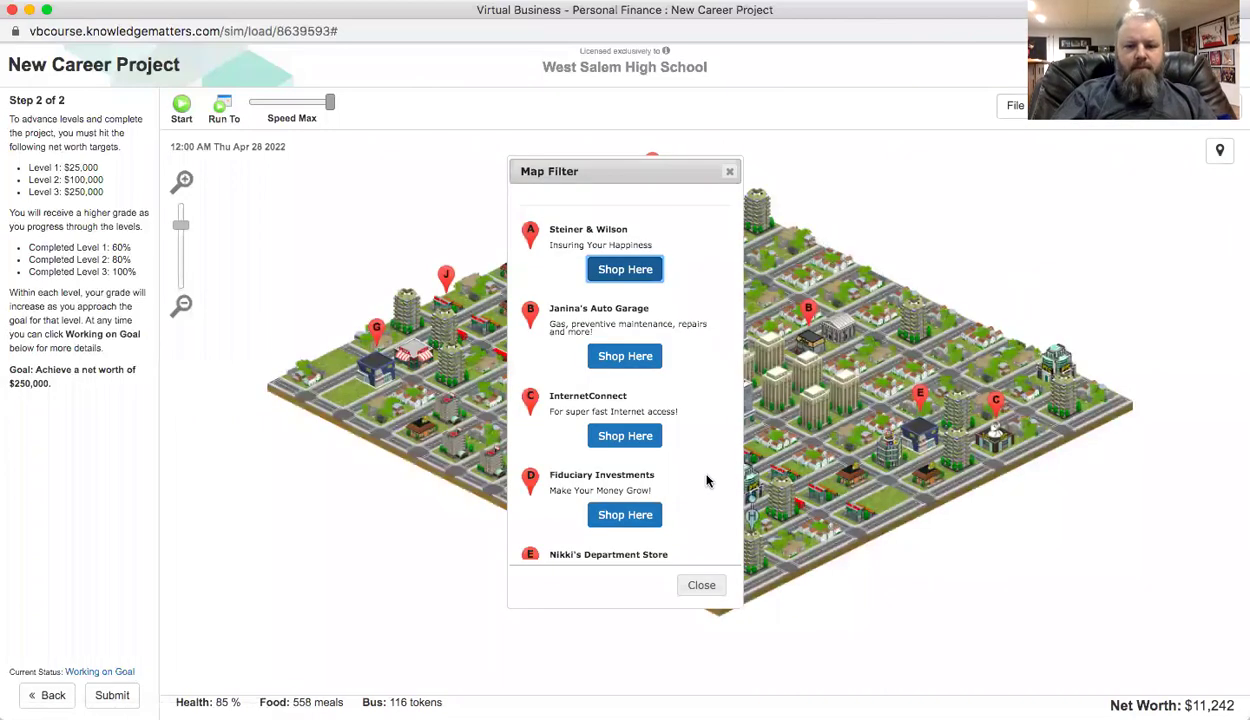
scroll(706, 481, down, 5)
click(603, 524)
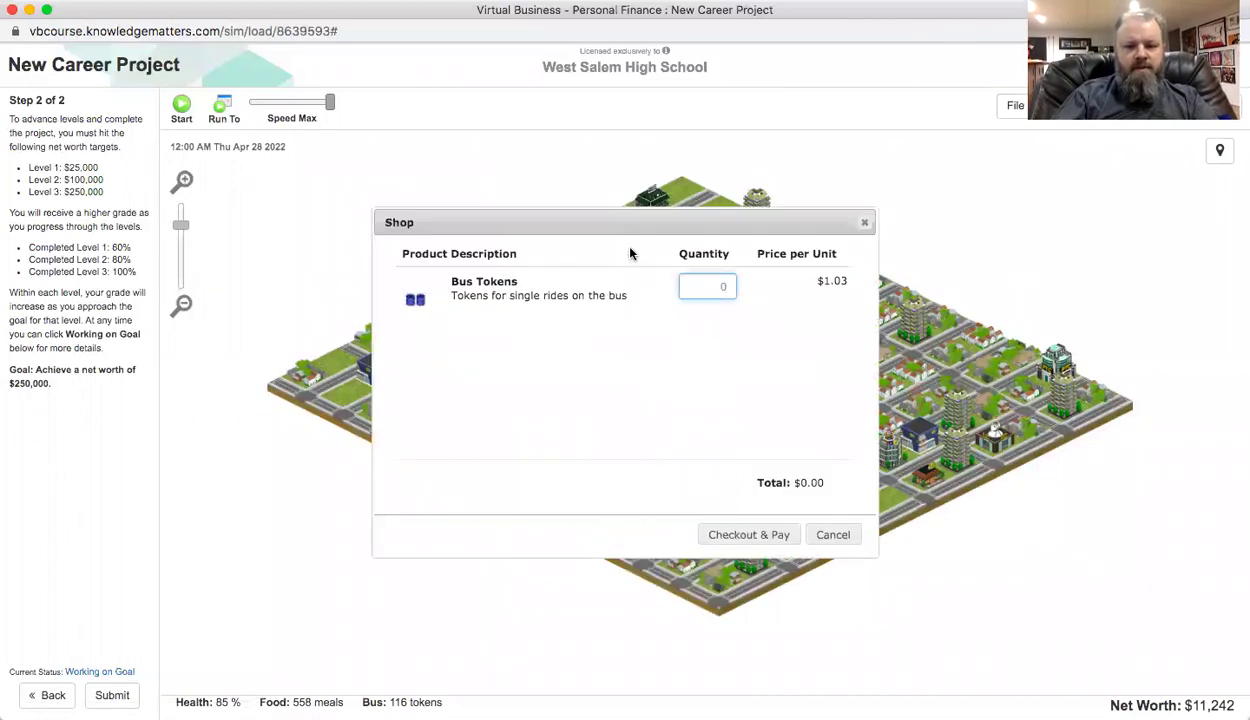
text(500)
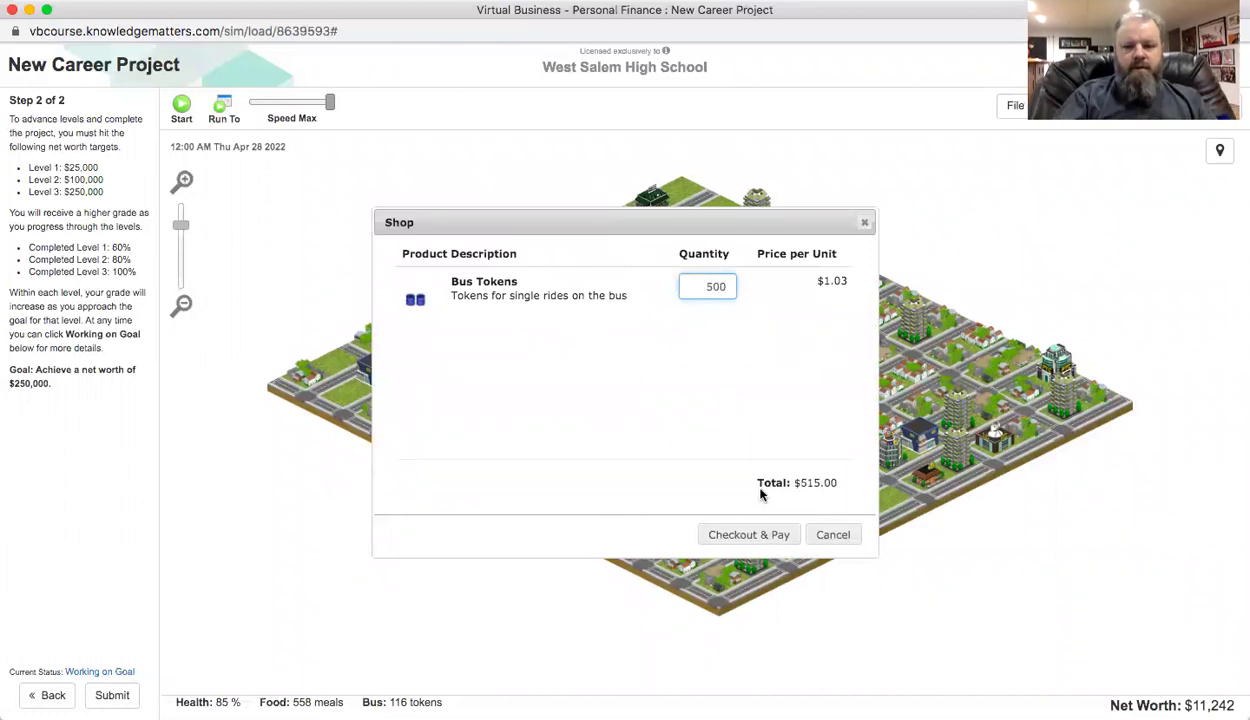
click(748, 532)
click(592, 385)
click(578, 366)
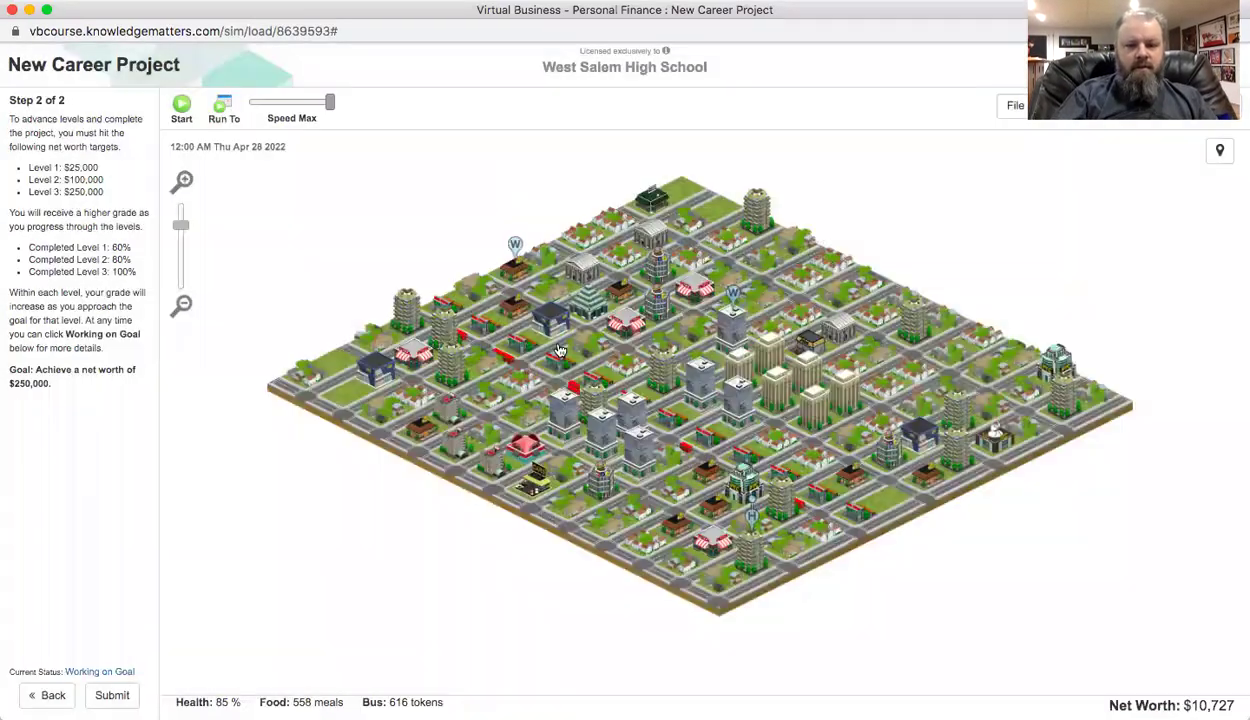
click(748, 545)
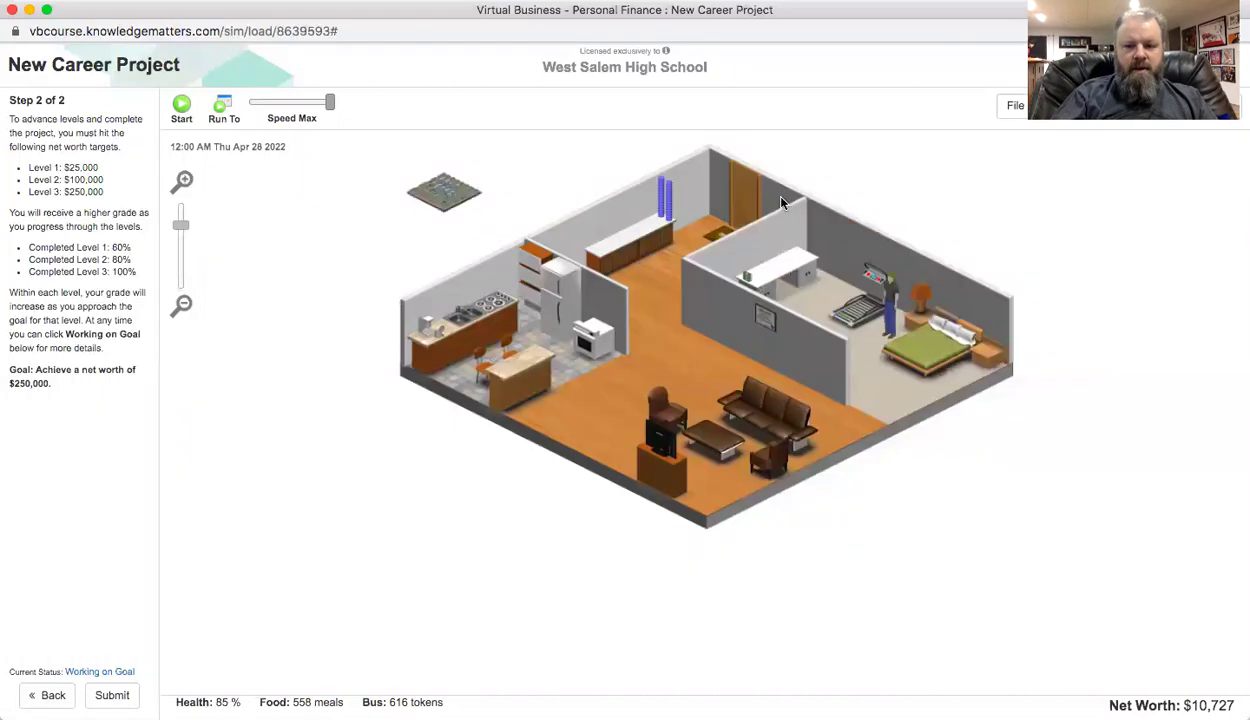
Run the simulation to May 28, 2022.
click(222, 106)
click(690, 300)
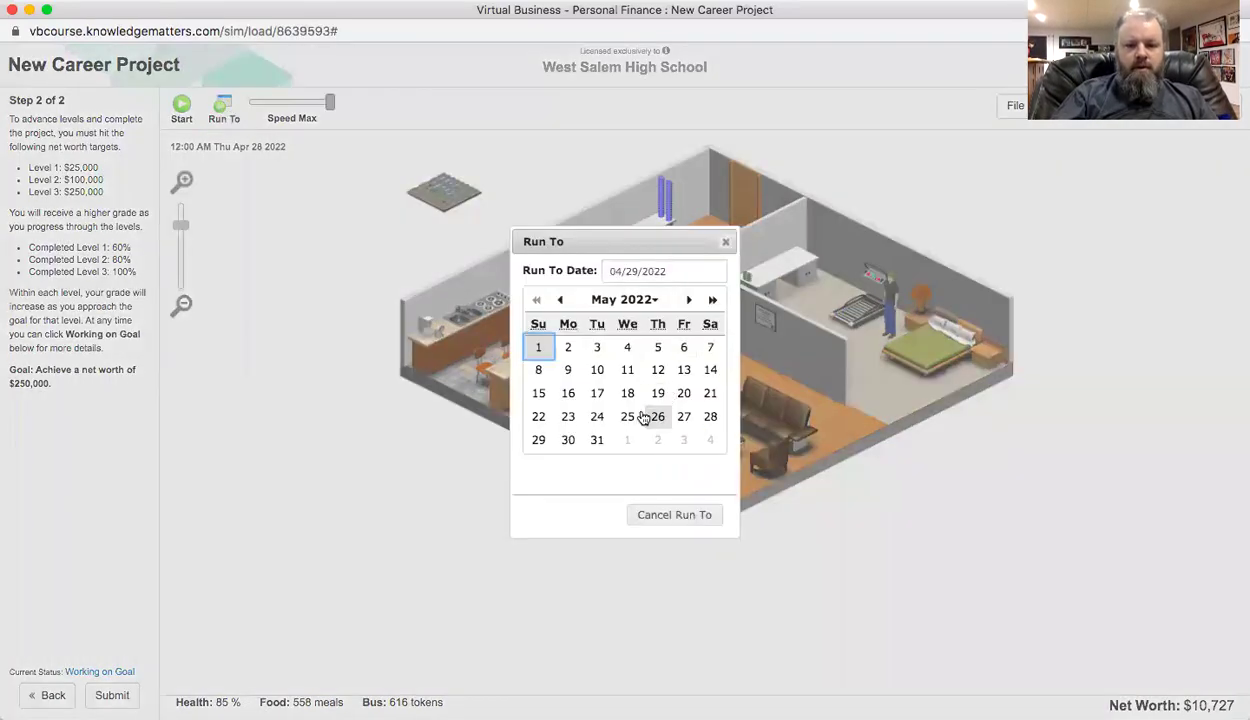
click(710, 418)
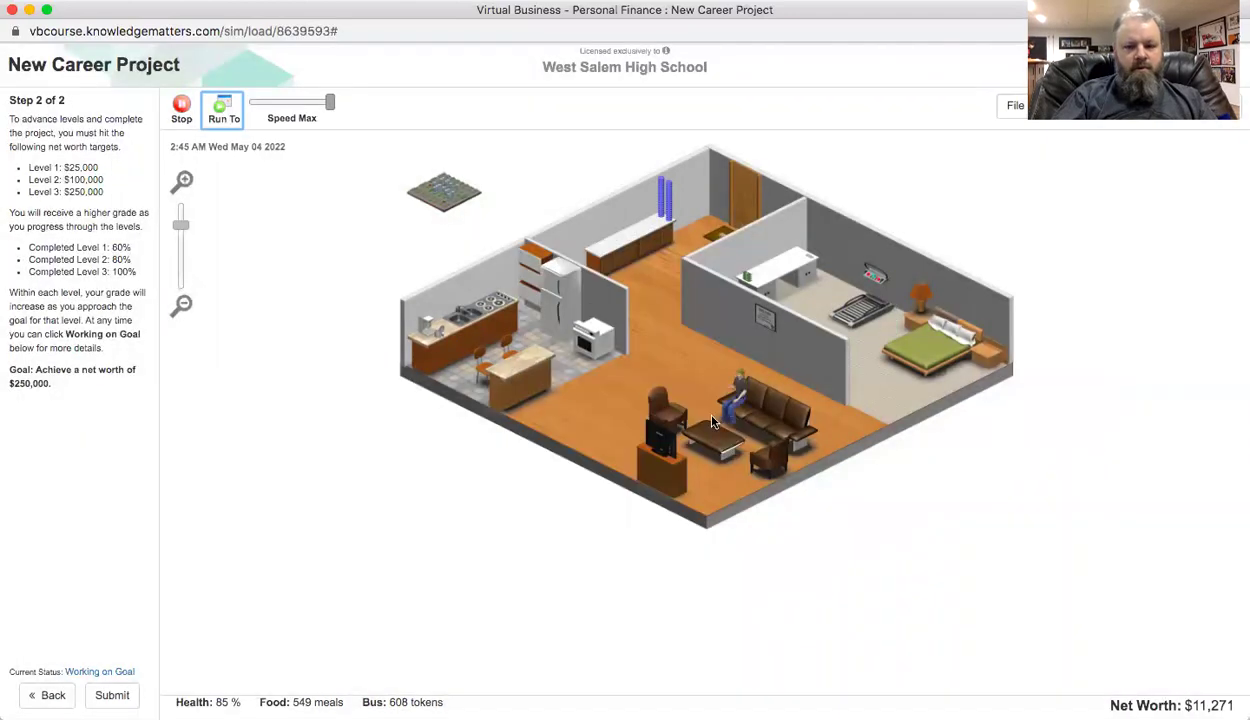
Pay the $515.00 rent and $48.93 NRG Electric bills by debit card.
click(800, 266)
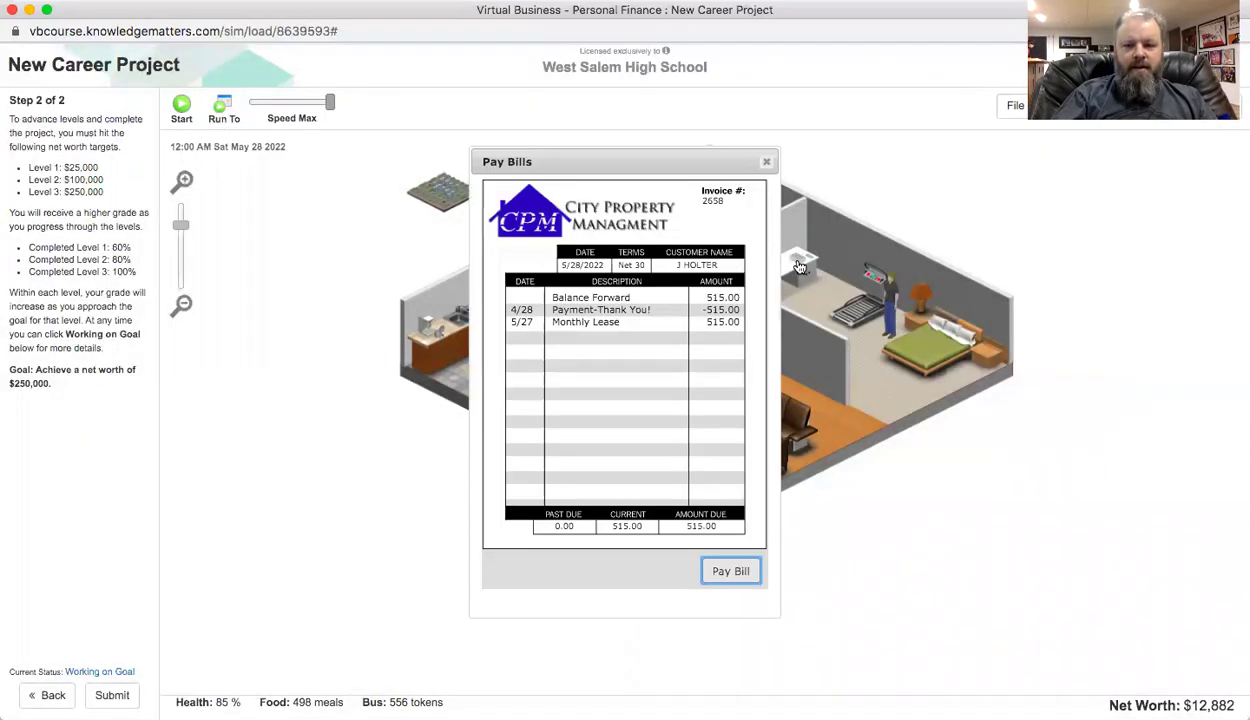
click(728, 568)
click(594, 395)
click(569, 347)
click(597, 454)
click(720, 572)
click(625, 390)
click(558, 370)
click(602, 457)
click(719, 571)
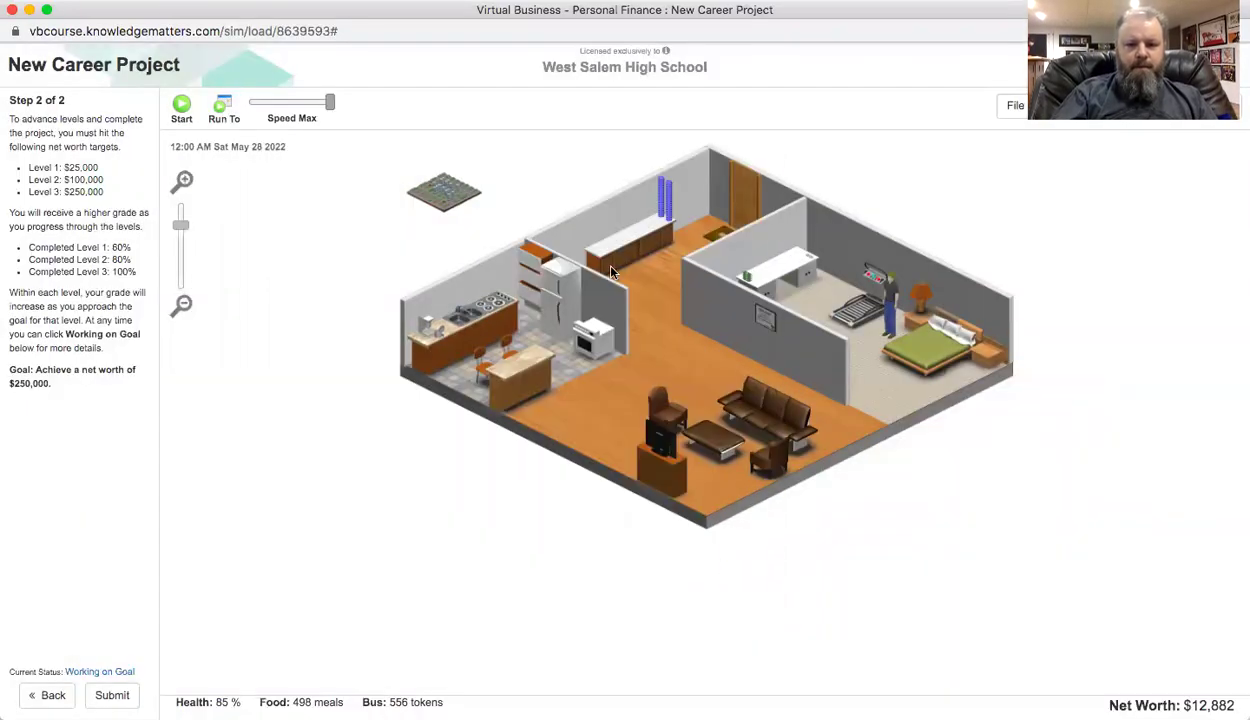
Go to the city view, peek at Herald Bank's Cash Checks, cancel, and reopen the bank's options.
click(810, 261)
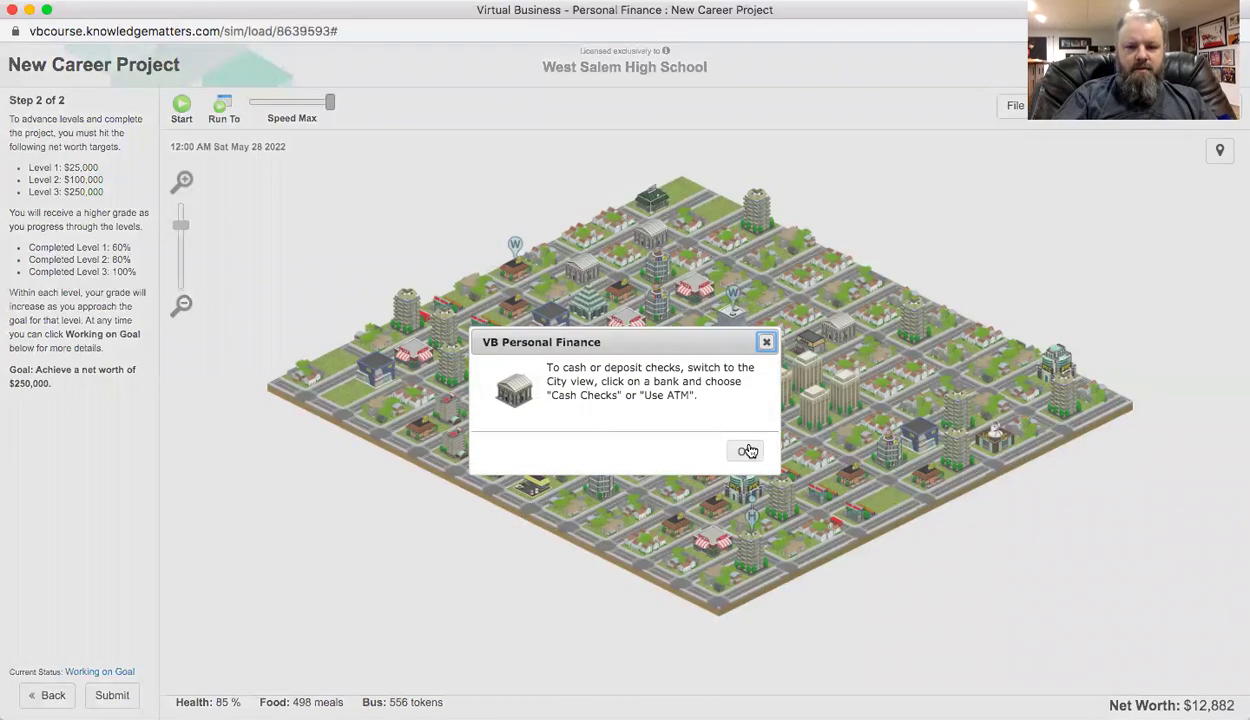
click(745, 451)
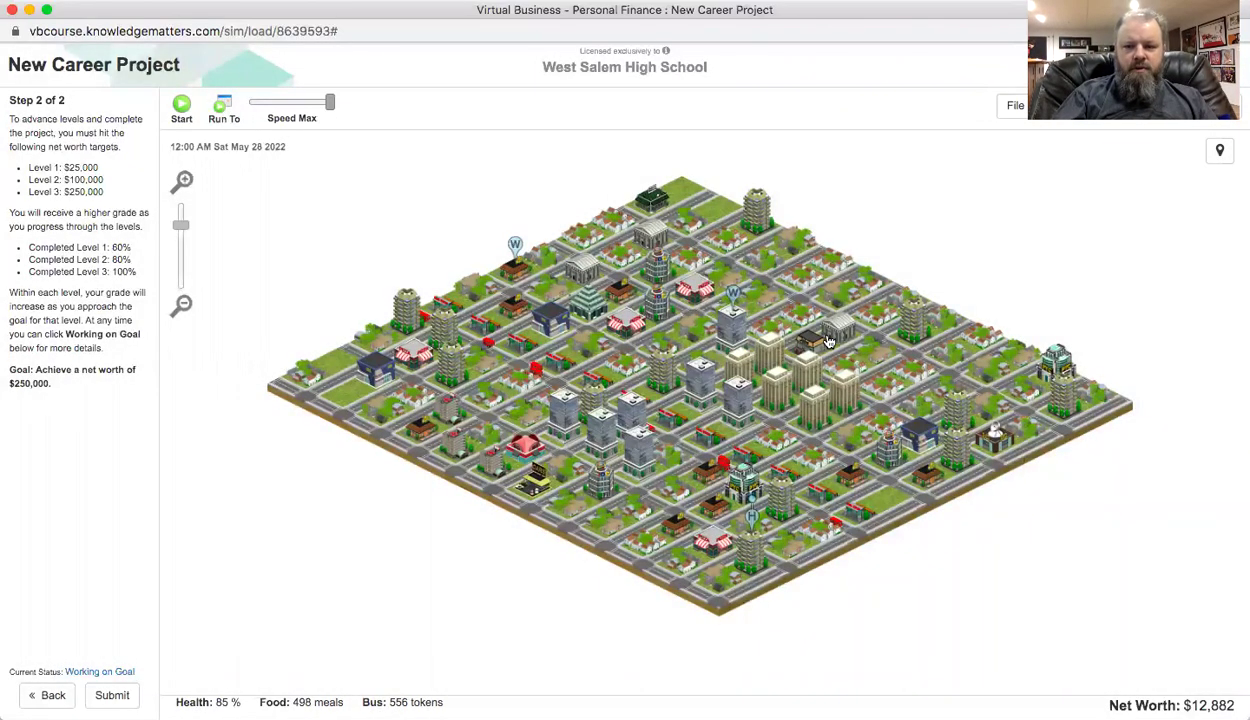
click(833, 338)
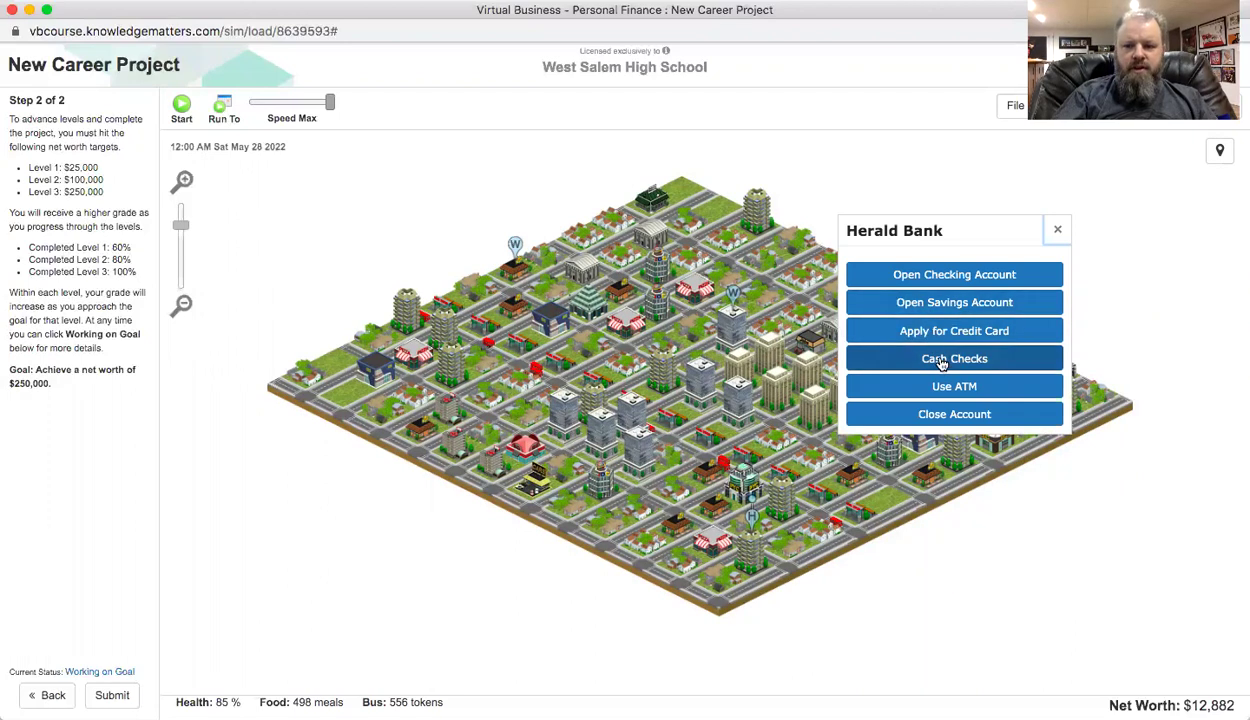
click(941, 362)
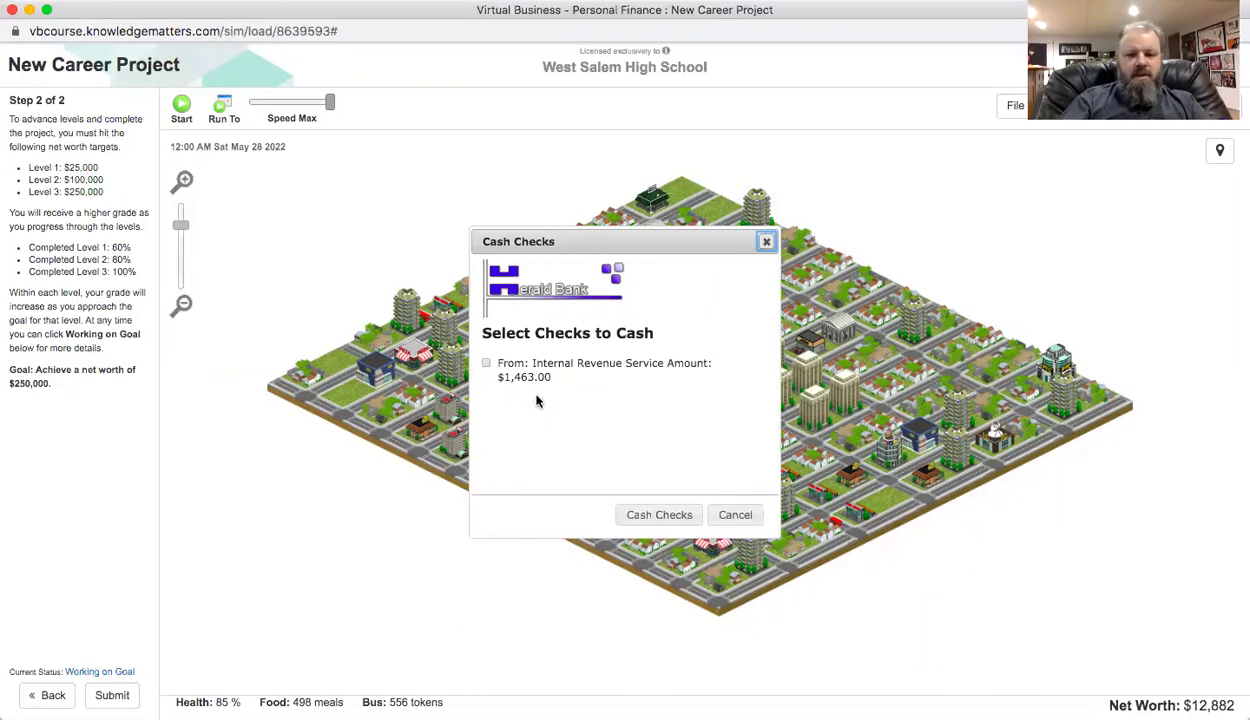
click(736, 515)
click(848, 330)
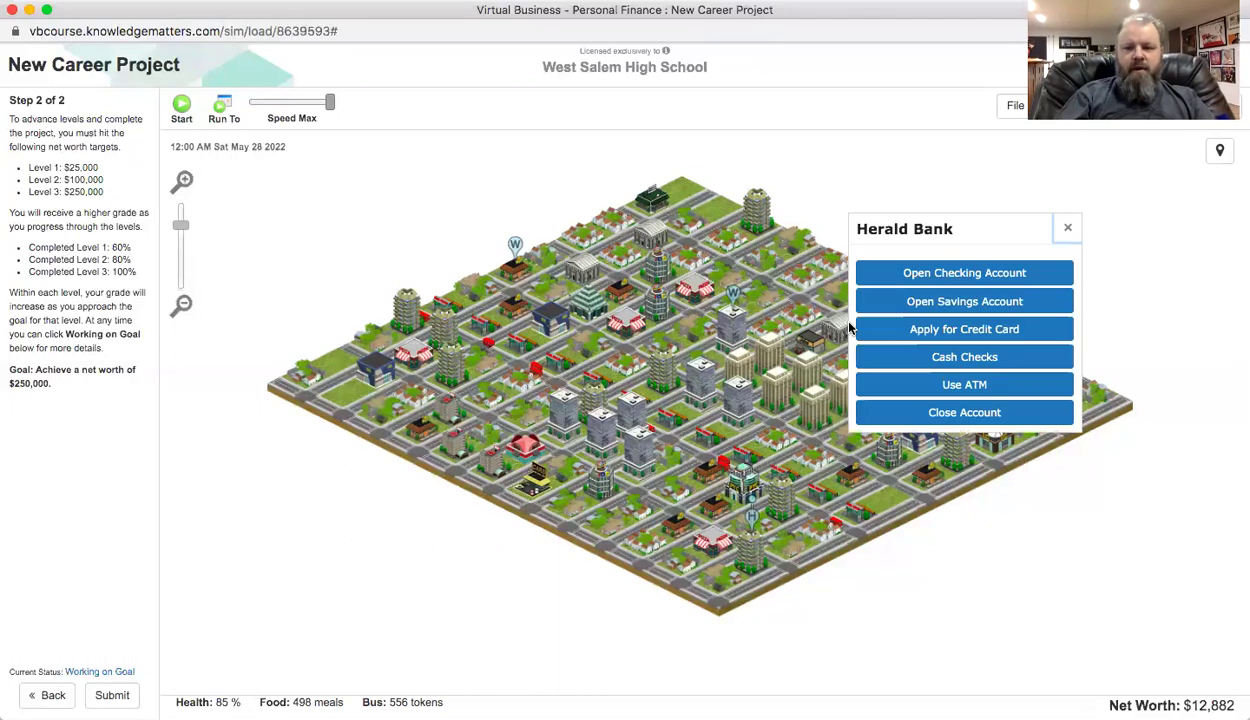
Enter a $1000 initial deposit on the savings account application, retrying after error alerts.
click(915, 301)
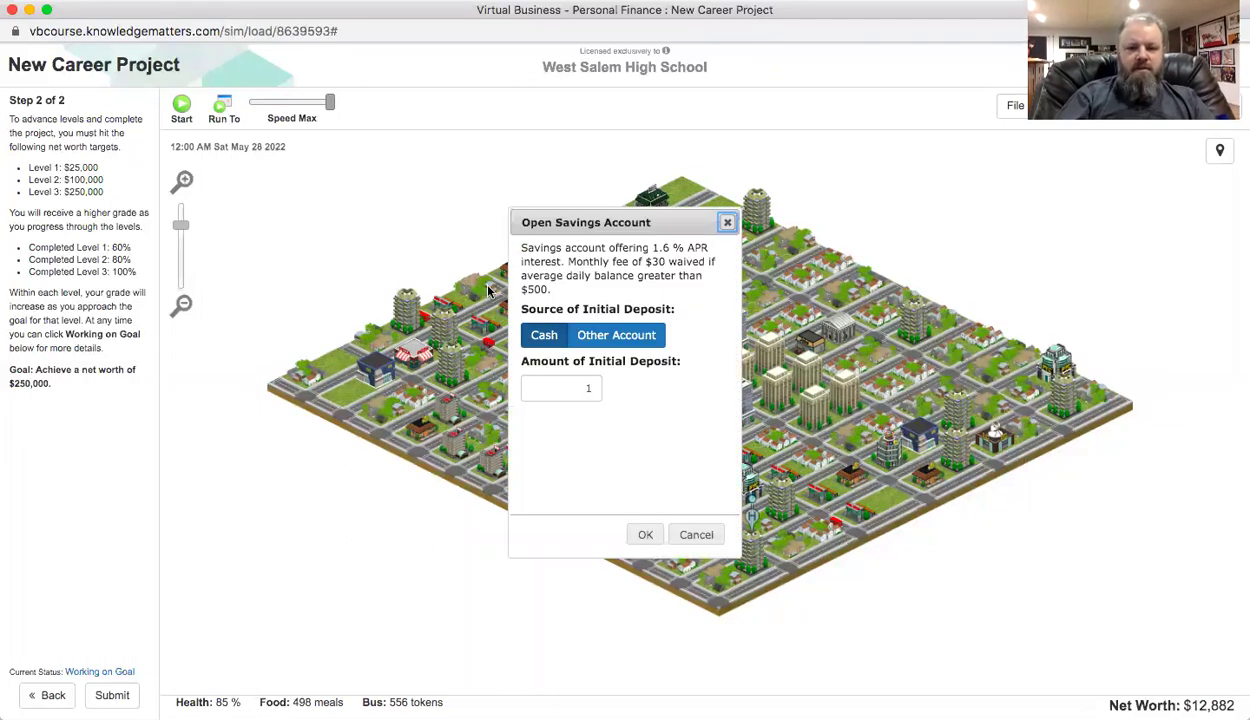
click(576, 394)
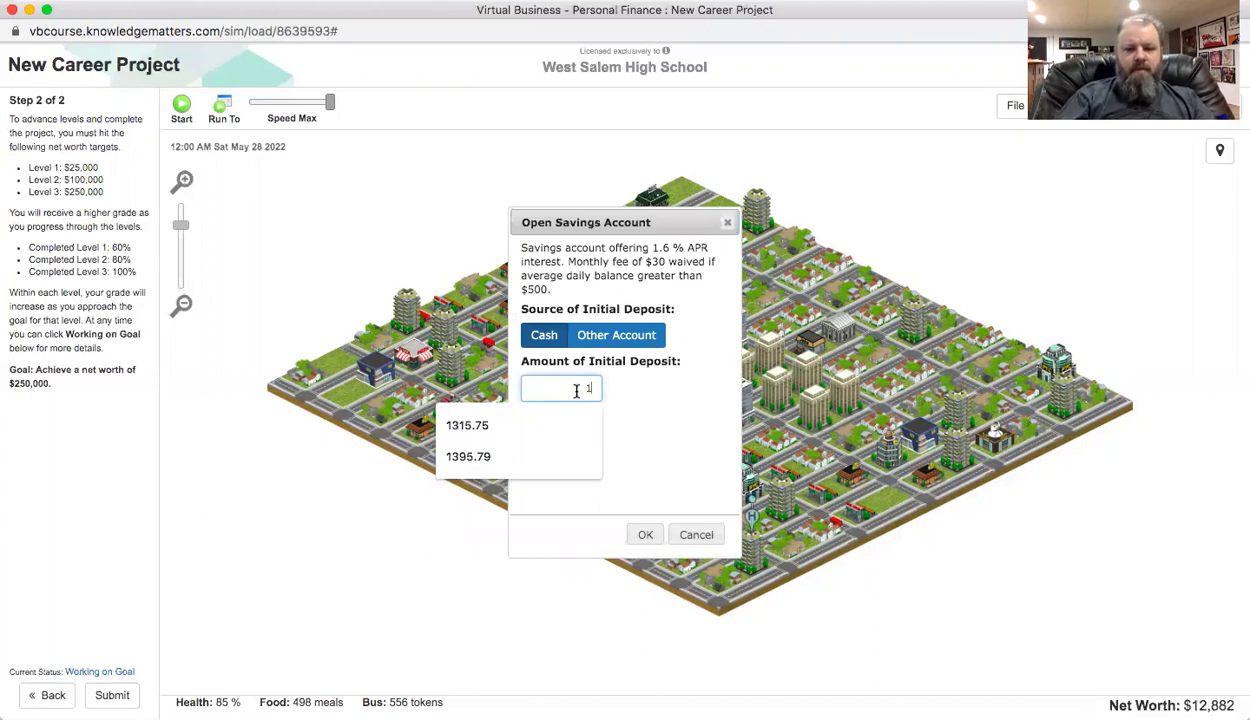
text(1000)
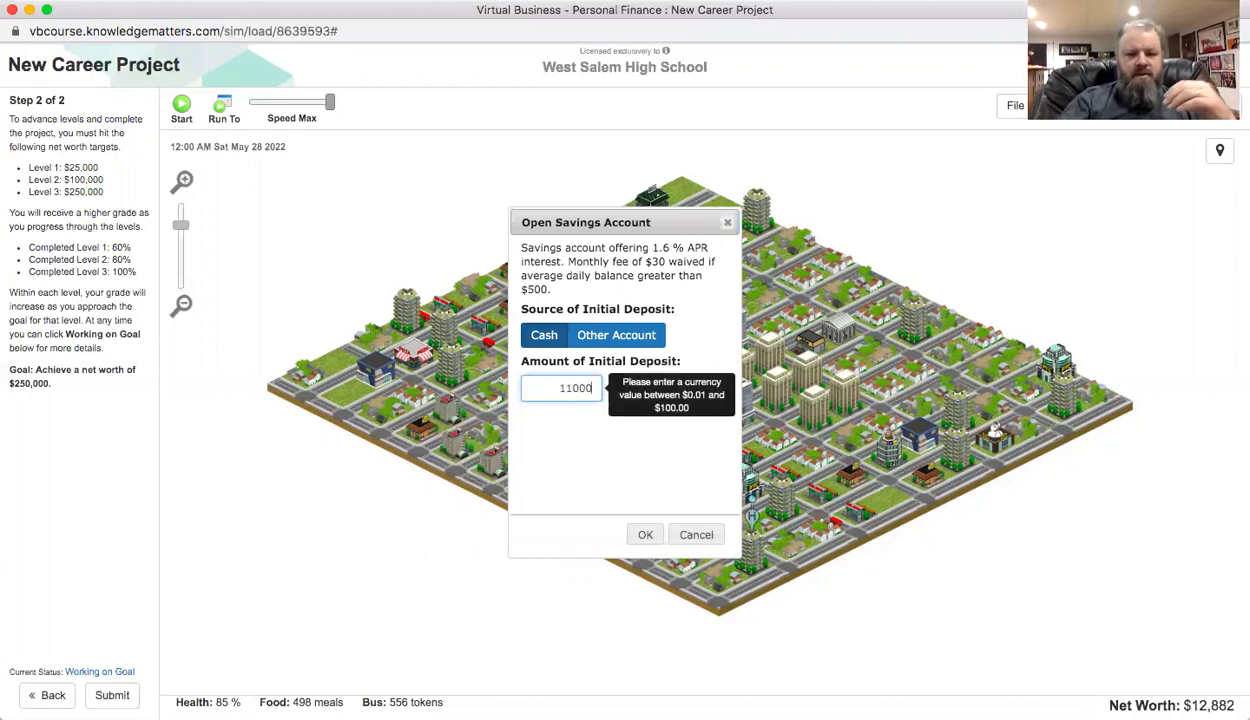
click(646, 535)
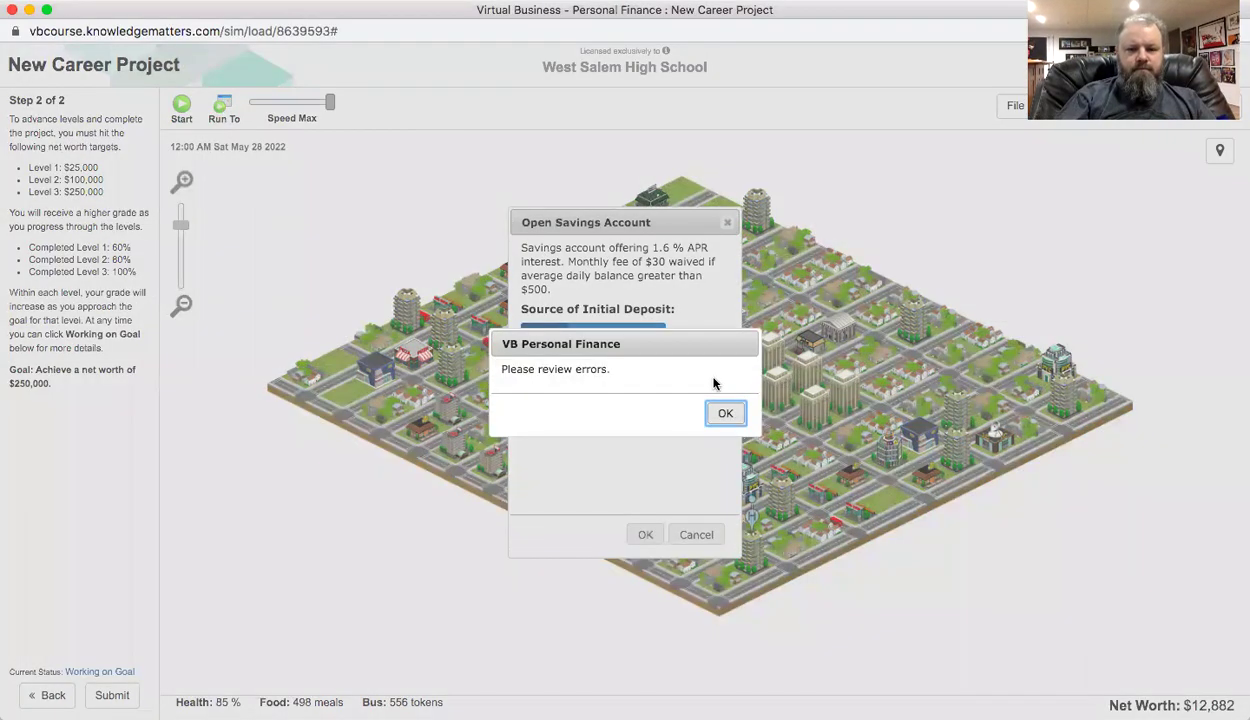
click(724, 412)
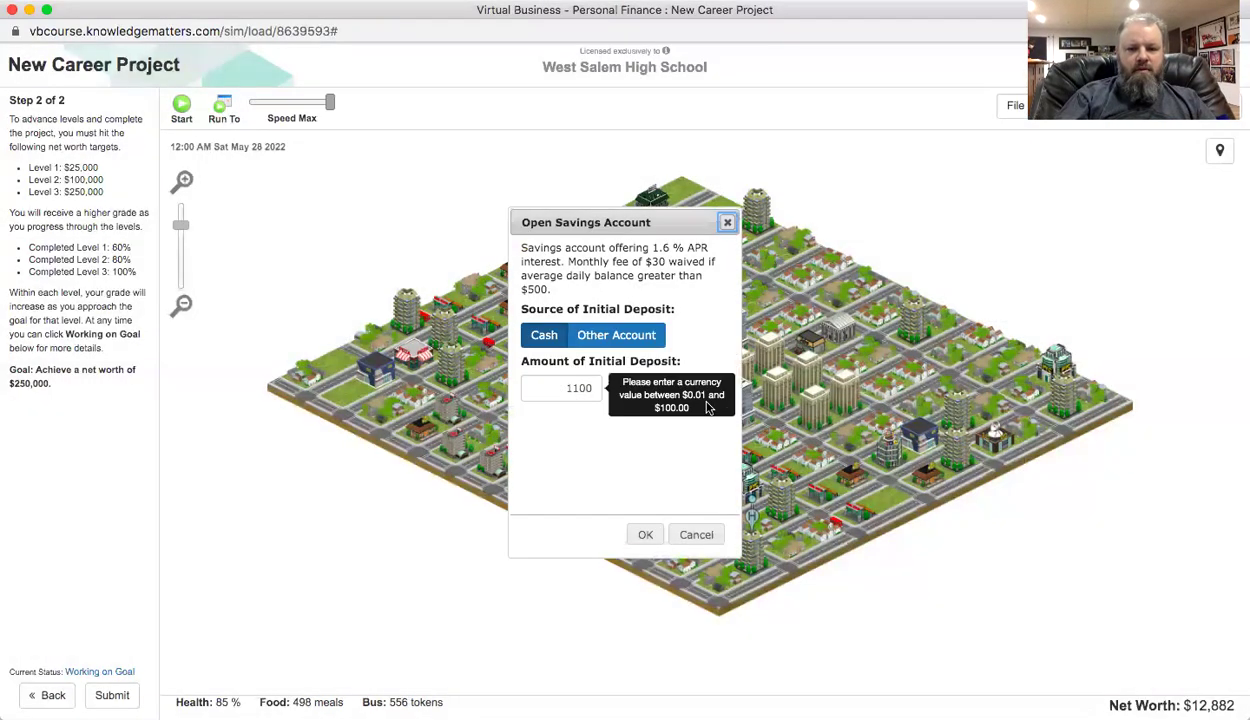
click(578, 387)
text(0)
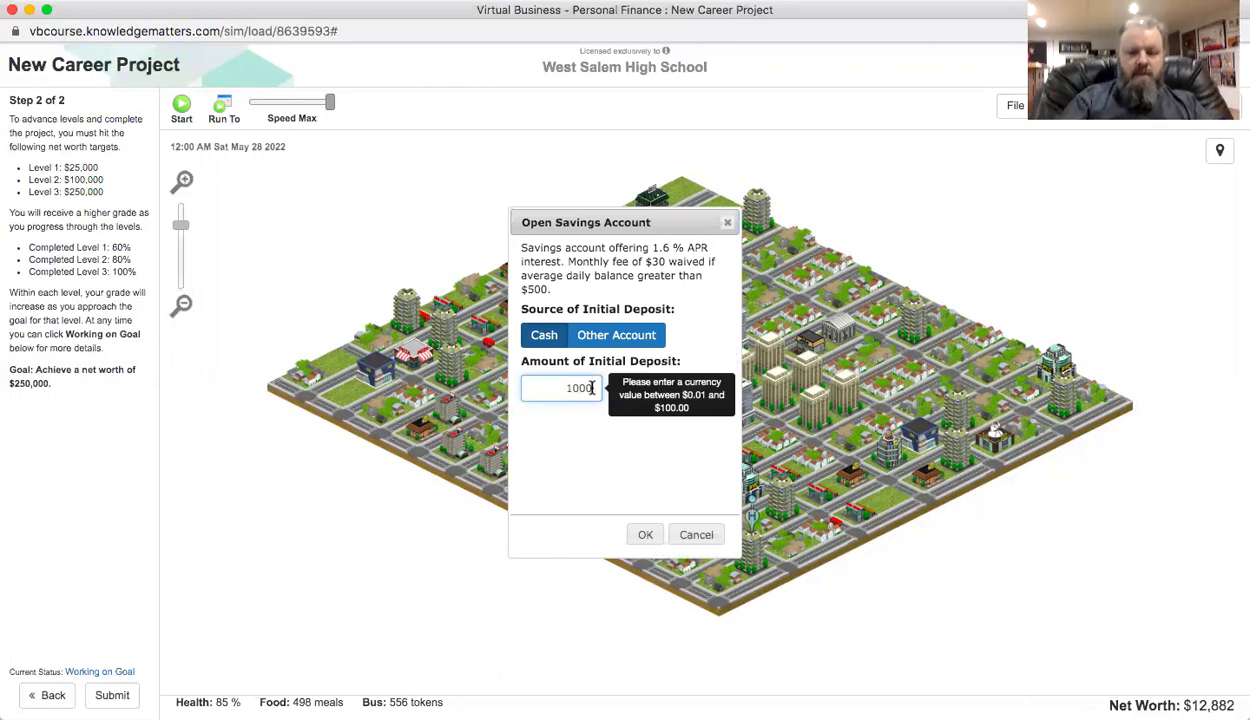
click(645, 536)
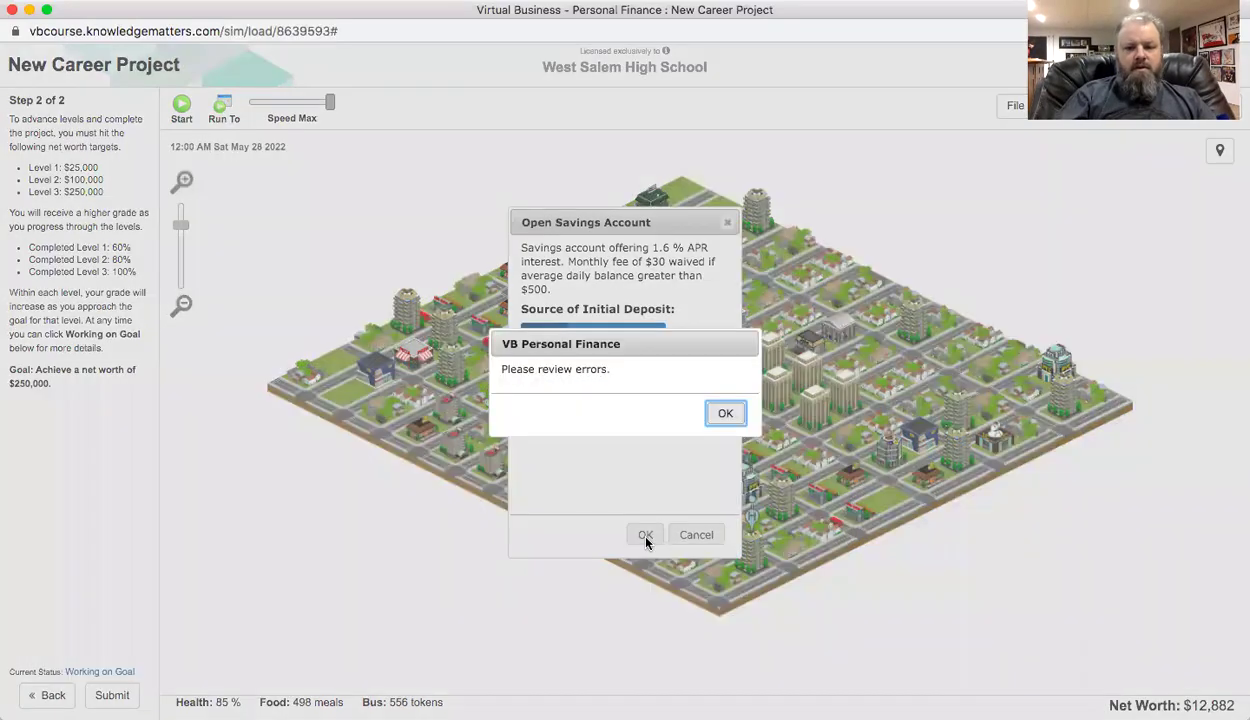
click(724, 412)
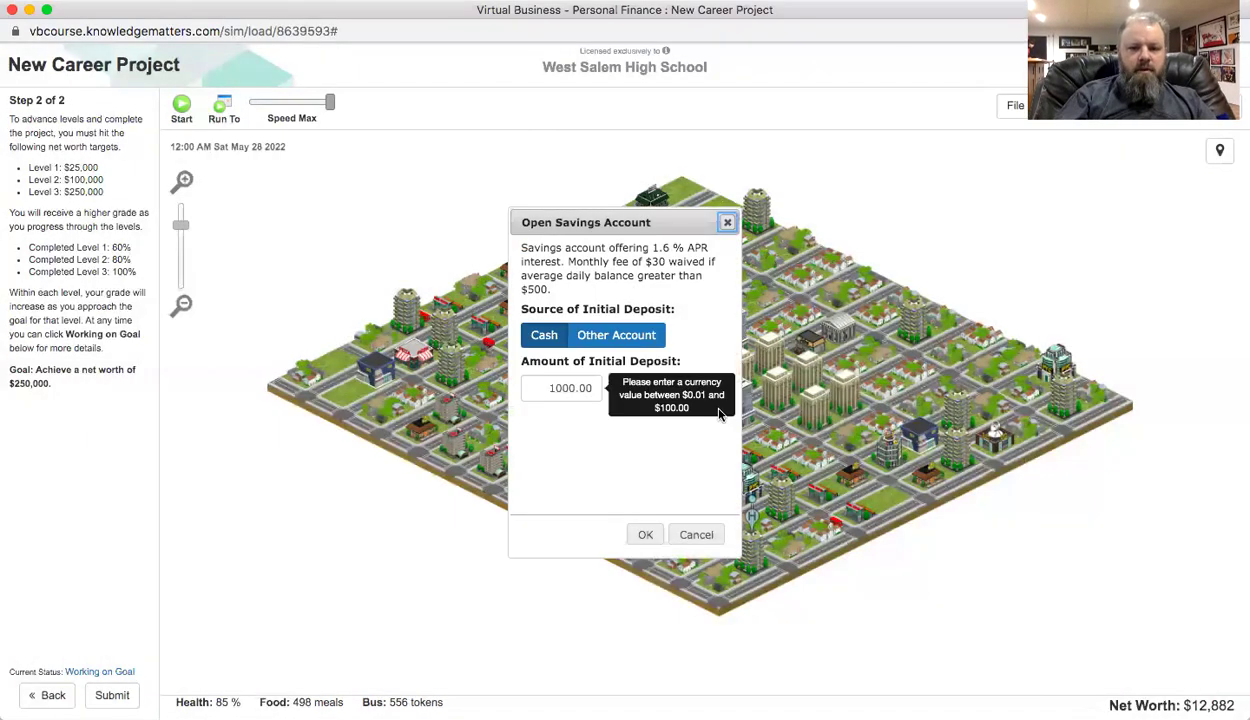
click(543, 385)
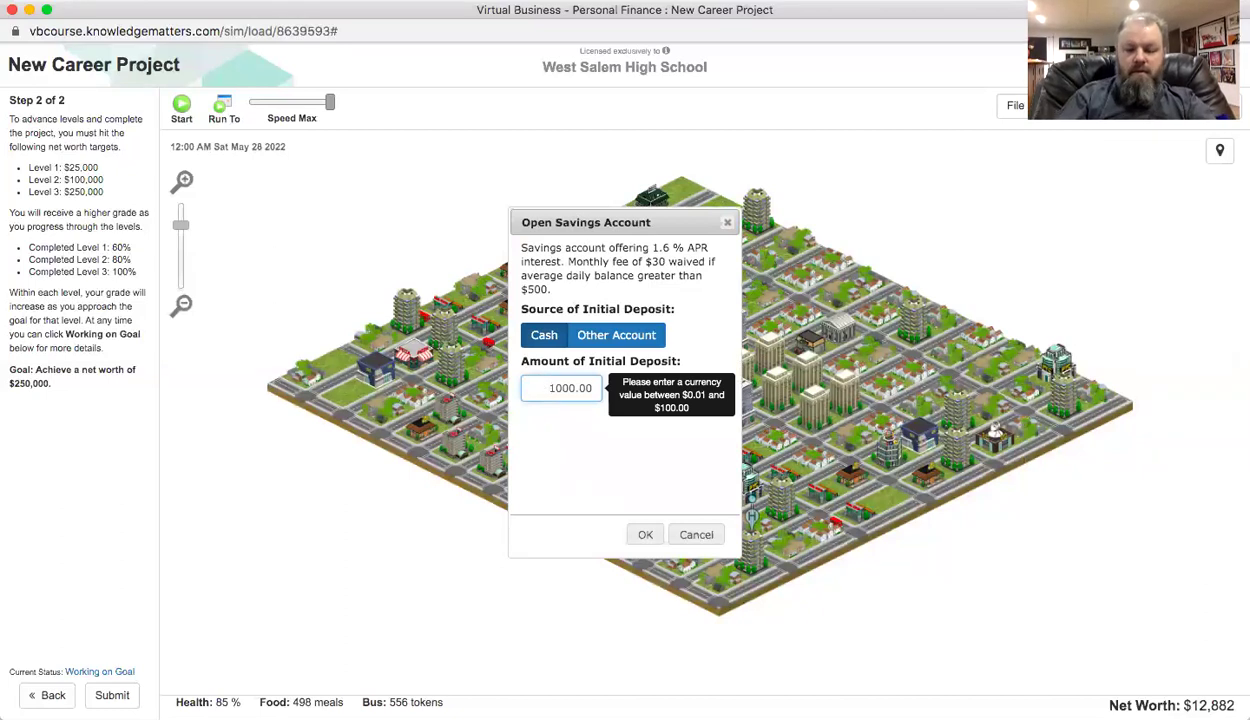
click(645, 533)
click(720, 411)
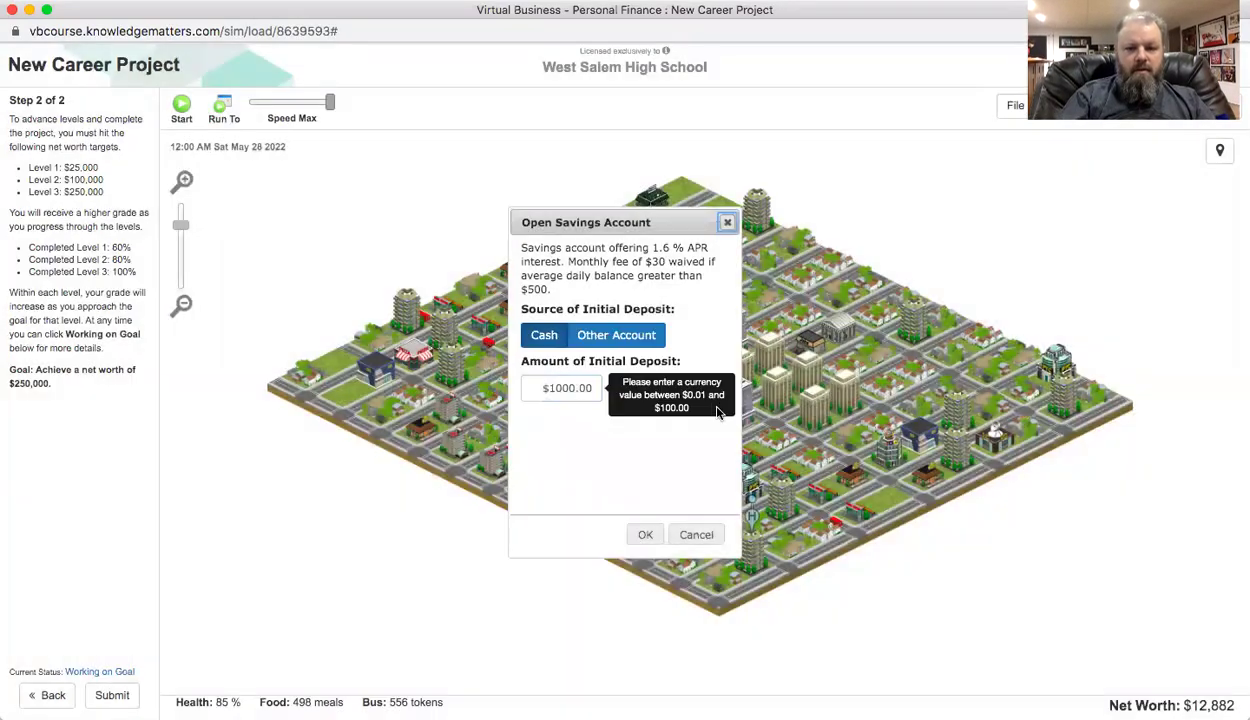
Fund the deposit from checking and open the $1000 savings account.
click(612, 336)
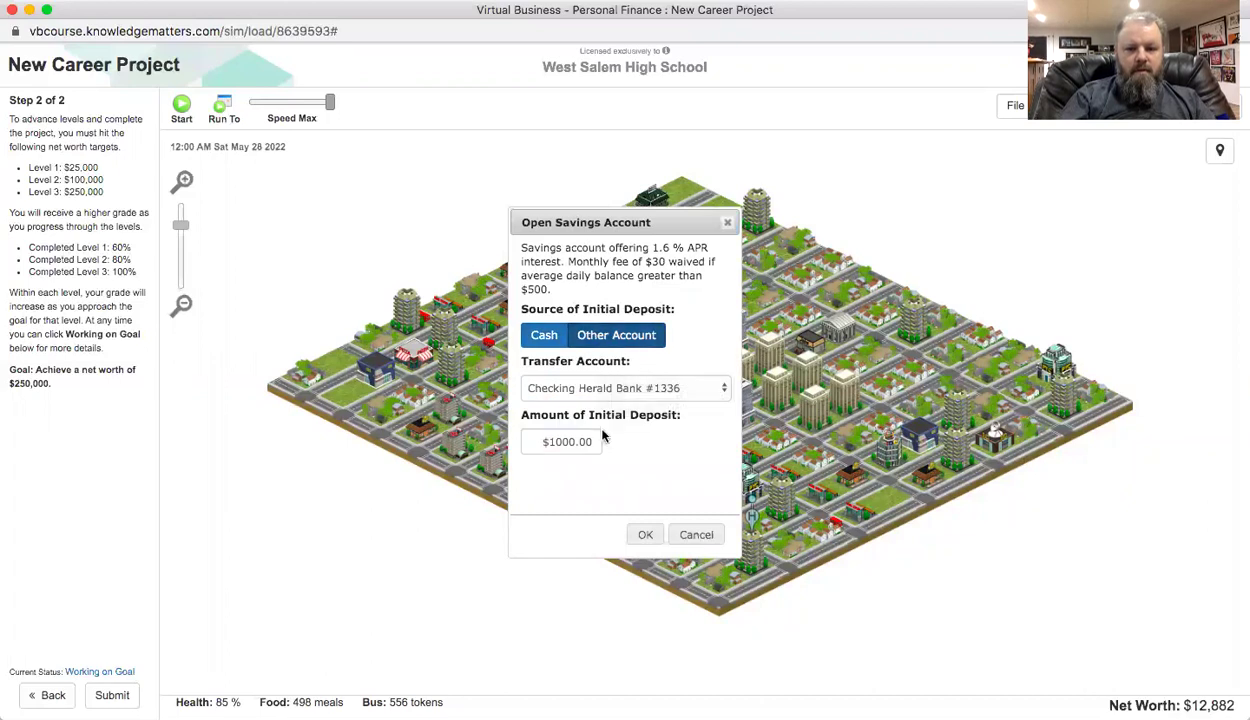
click(644, 535)
click(724, 413)
Cash the $1,463.00 IRS refund check at Herald Bank and return to the apartment.
click(848, 330)
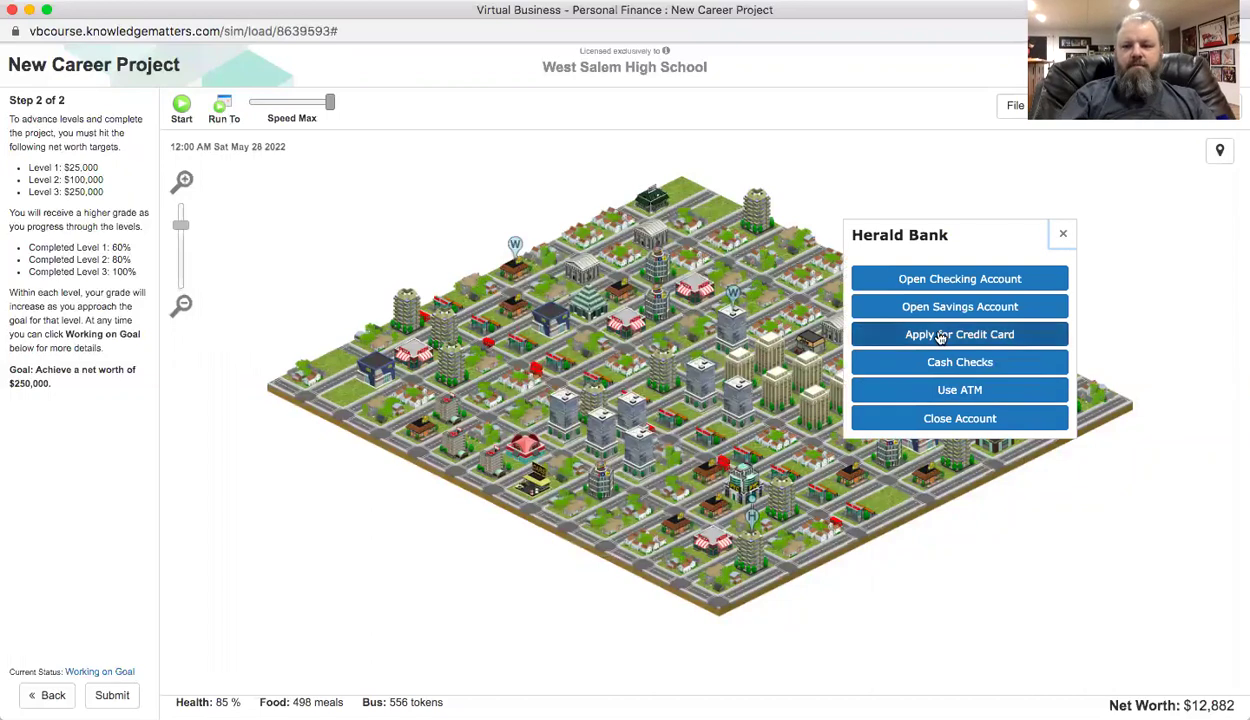
click(938, 363)
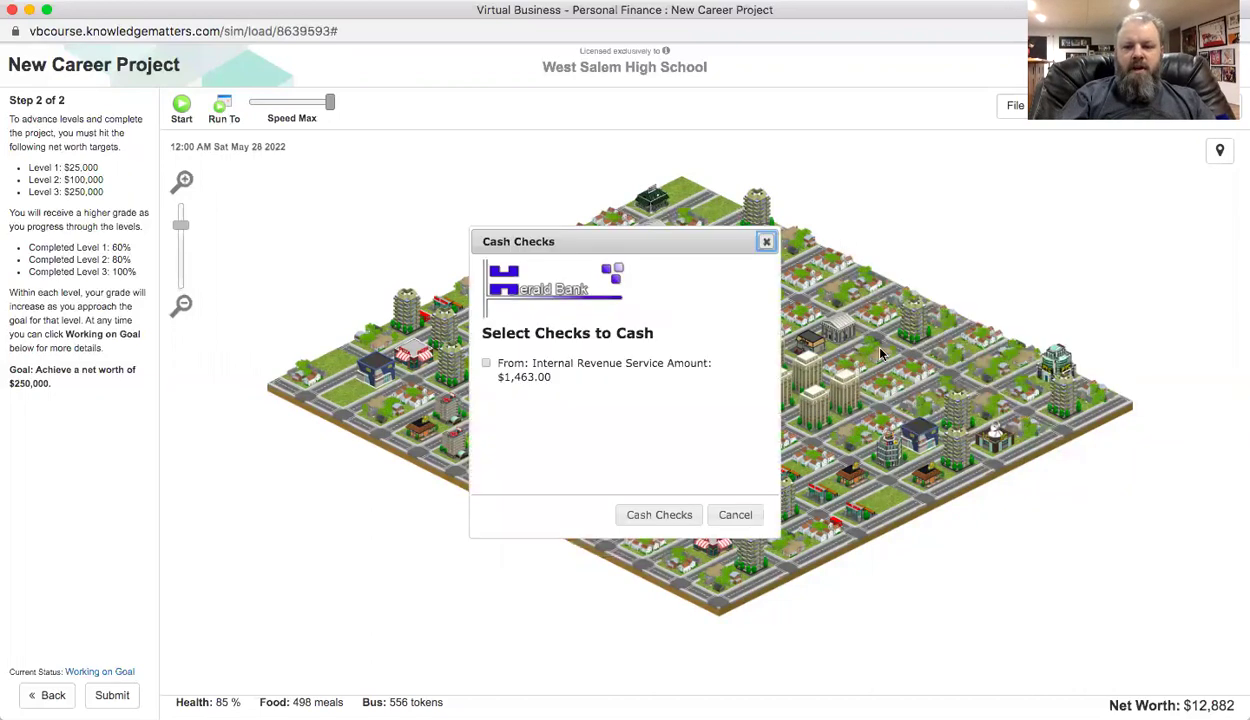
click(487, 365)
click(659, 514)
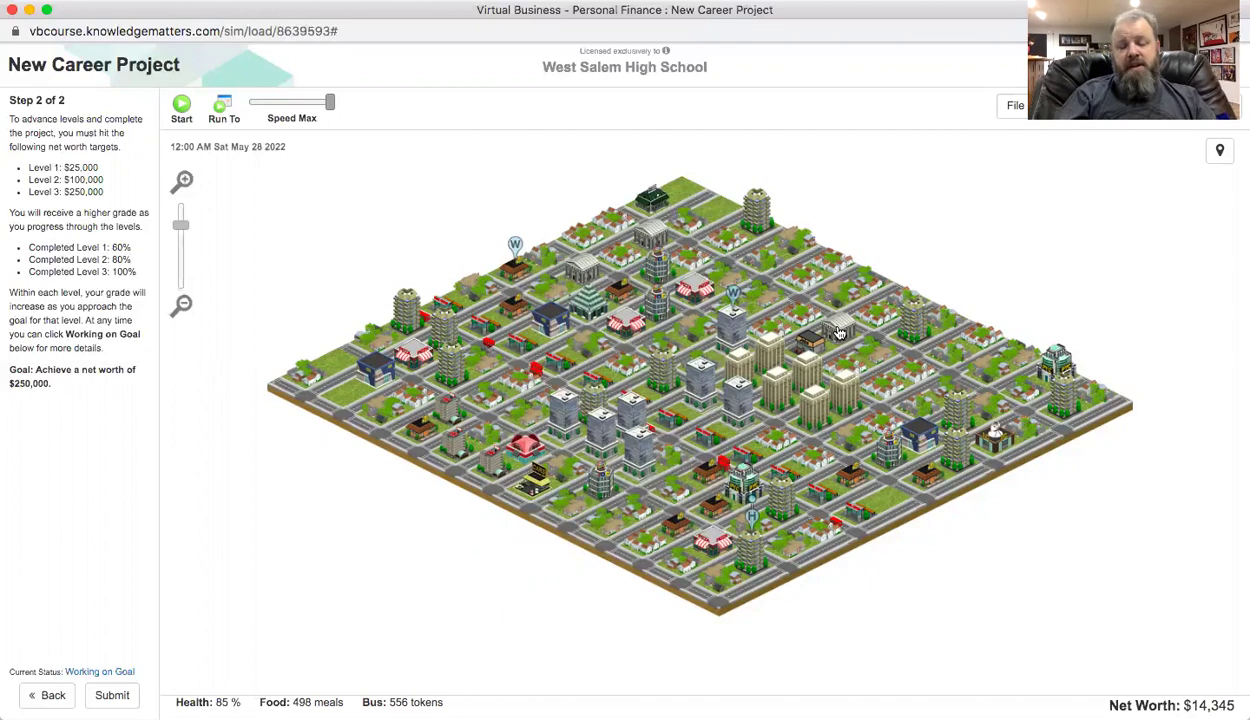
click(750, 558)
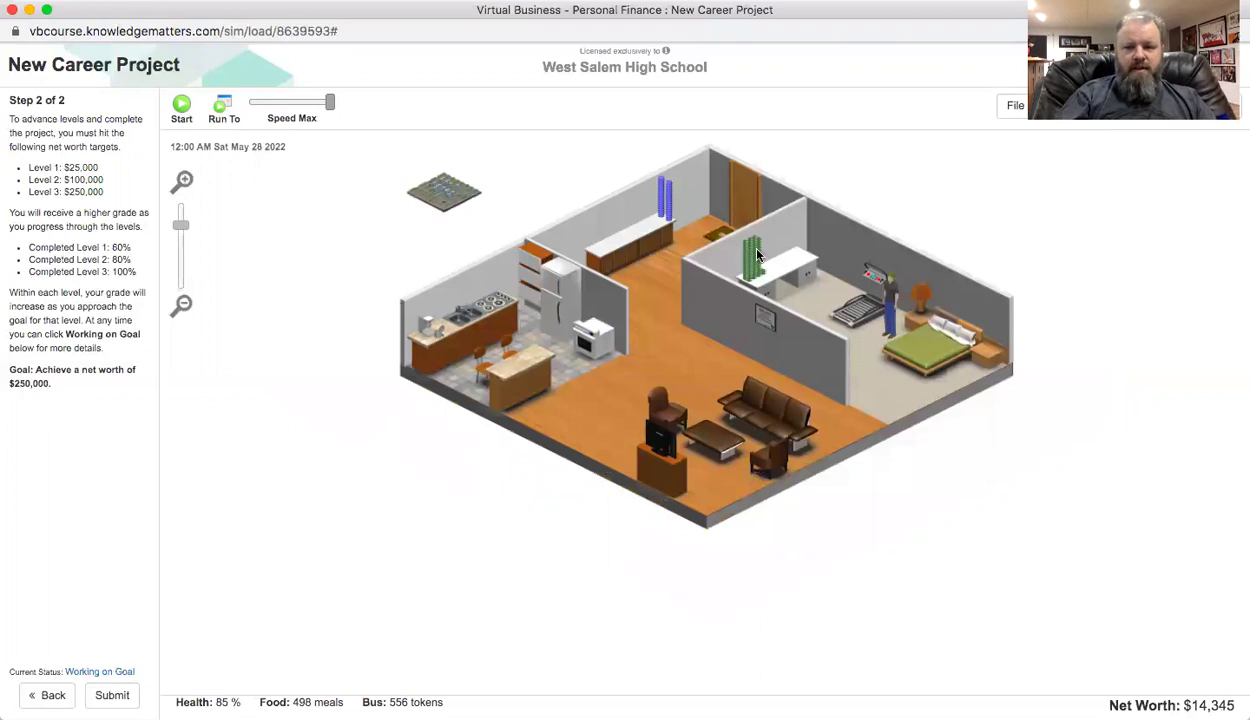